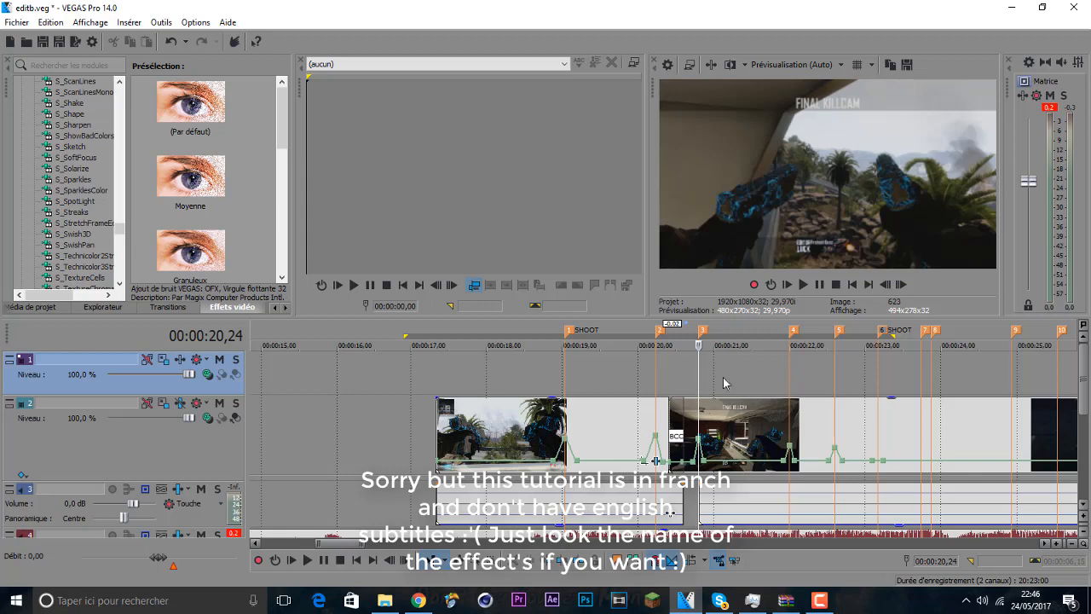
Step: Preview the clips around the first markers and set a time selection of about 4 seconds across the first clip
left_click(543, 369)
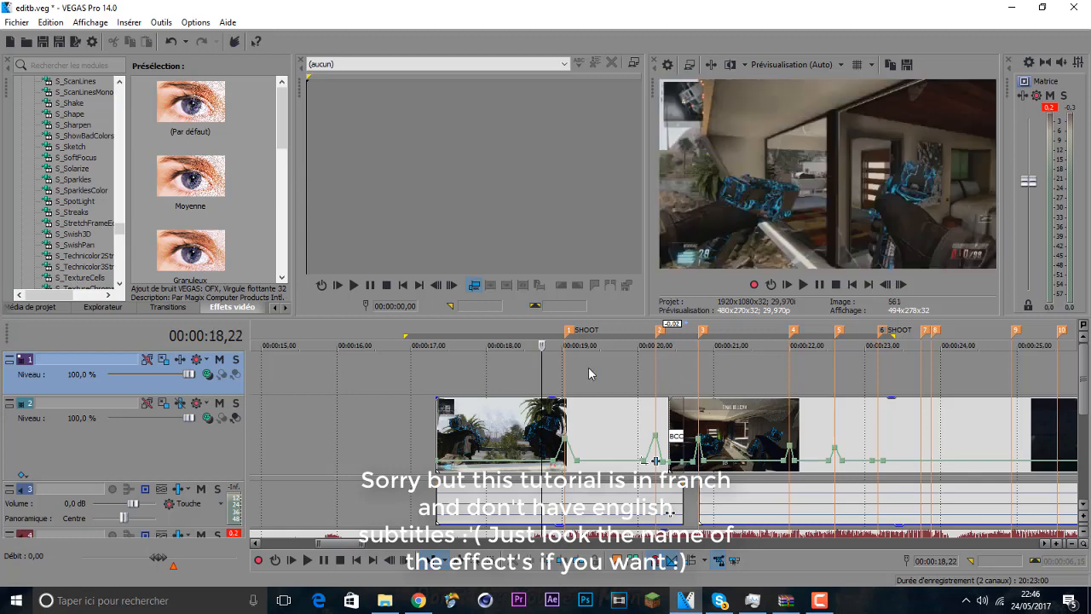
key("space")
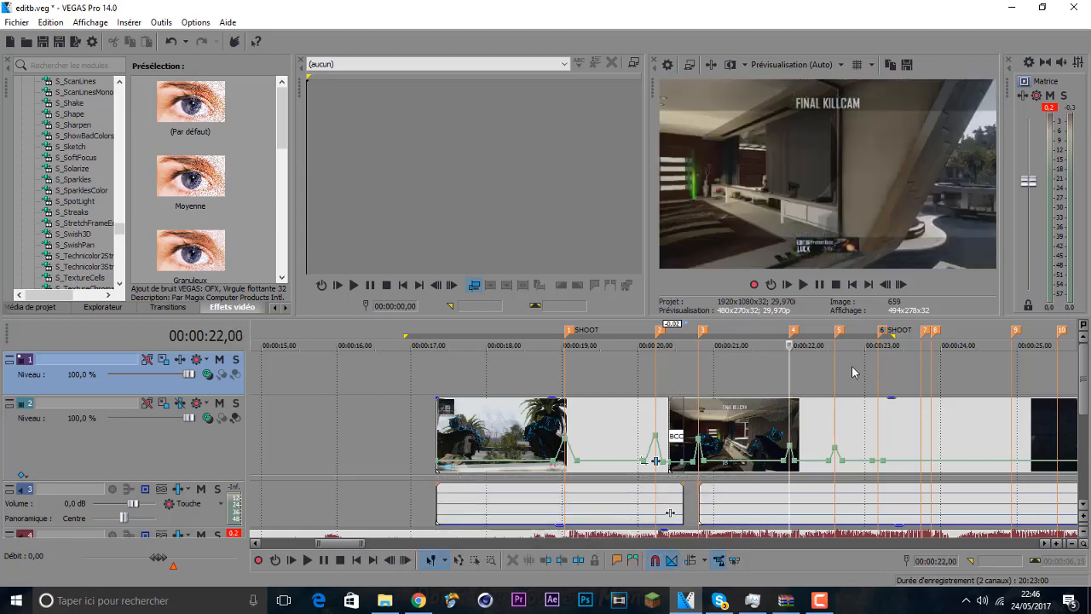
left_click(484, 370)
double_click(551, 366)
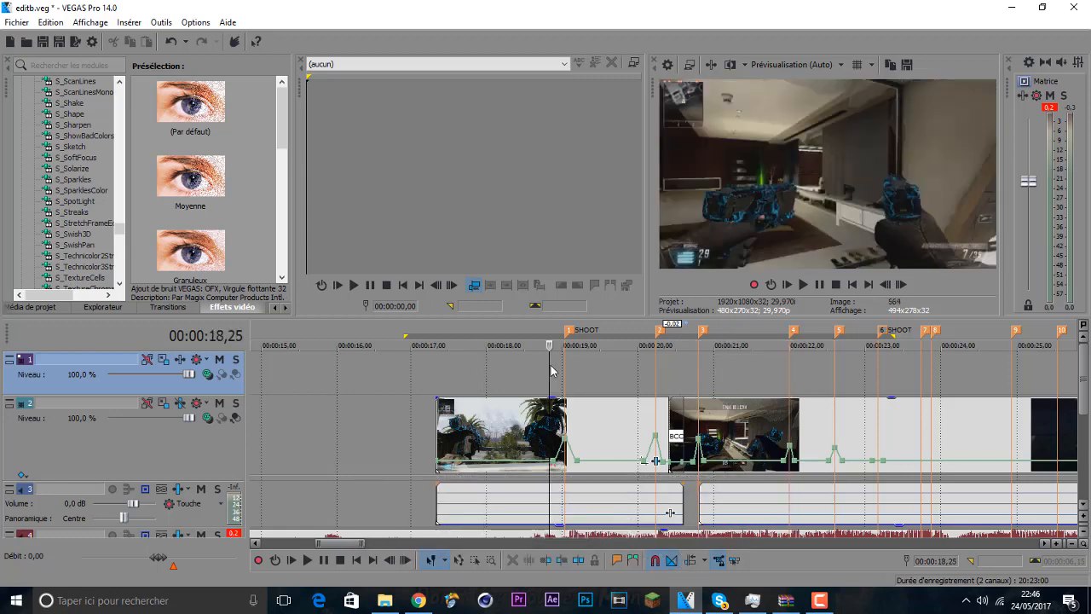
left_click_drag(421, 365, 735, 346)
left_click(477, 405)
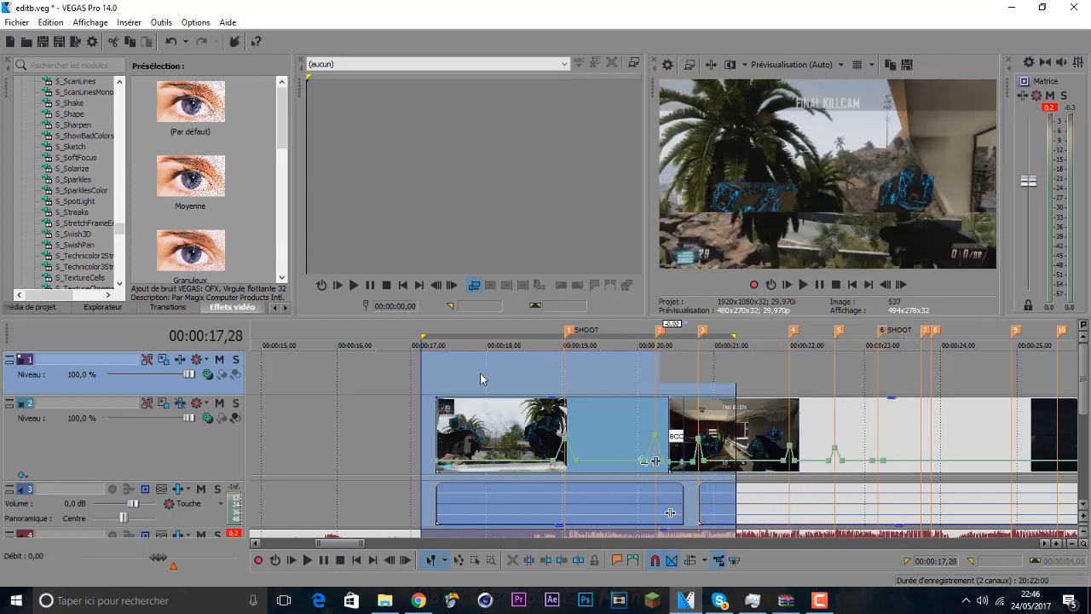
Step: Examine the S_Shake and RSMB settings in track 2's video effects and check frames along the clip
left_click(147, 402)
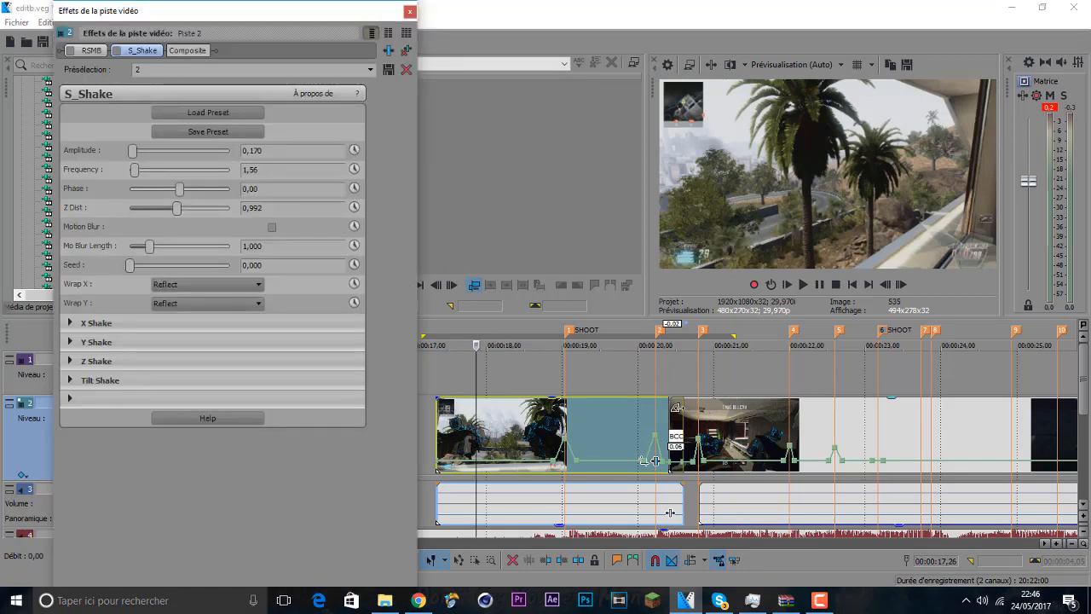
scroll(679, 413, "up", 2)
left_click(759, 423)
left_click(827, 424)
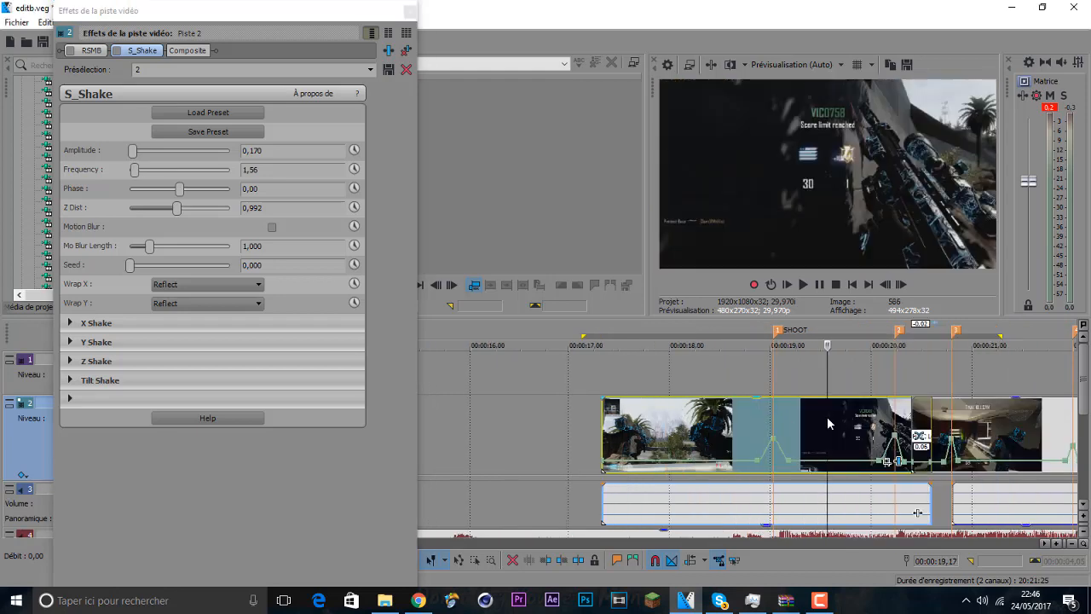
left_click(699, 422)
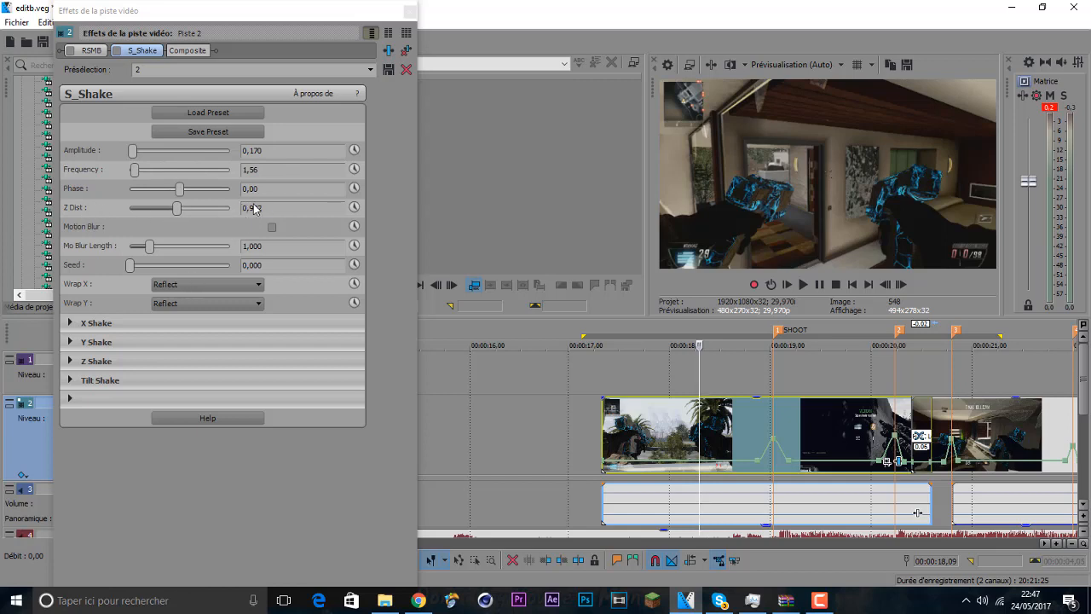
left_click(272, 227)
left_click(92, 51)
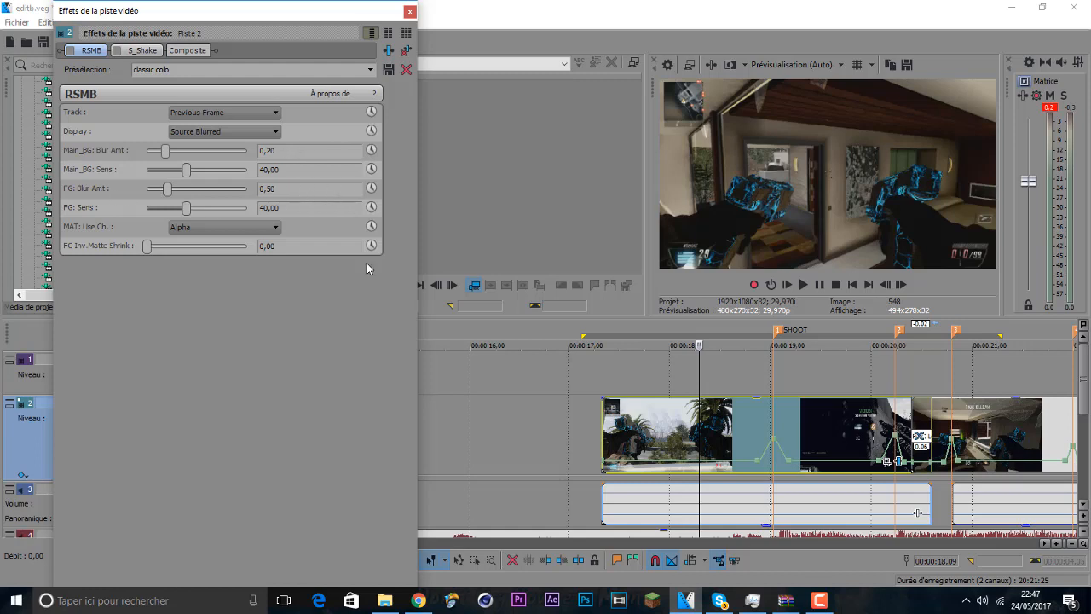
left_click(410, 12)
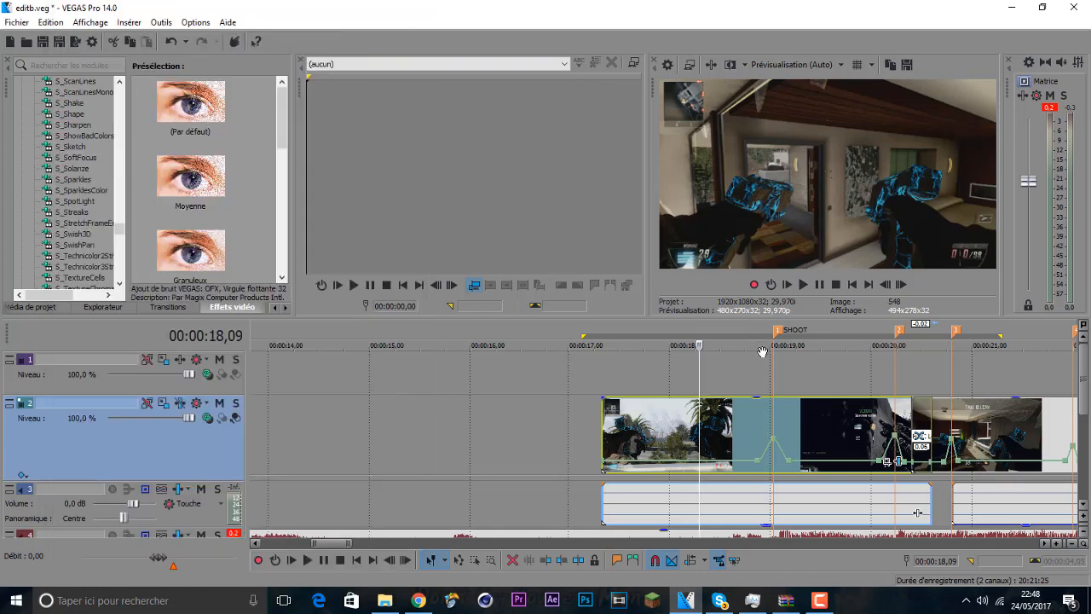
Step: Add the S_Glow effect to track 2, with the cursor placed at the first SHOOT marker
left_click(766, 405)
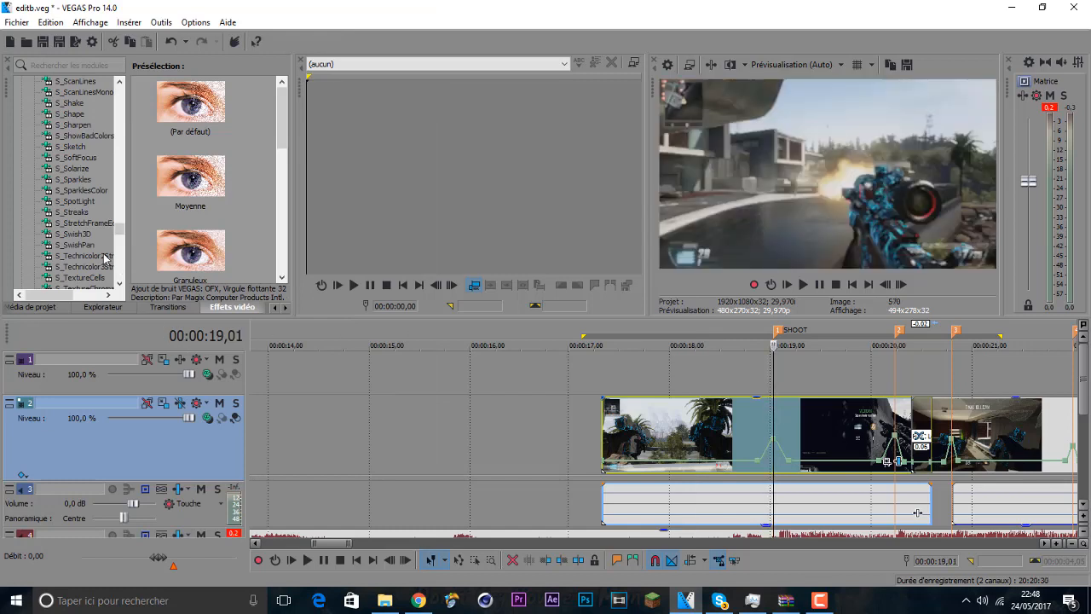
scroll(106, 255, "up", 8)
scroll(104, 258, "up", 7)
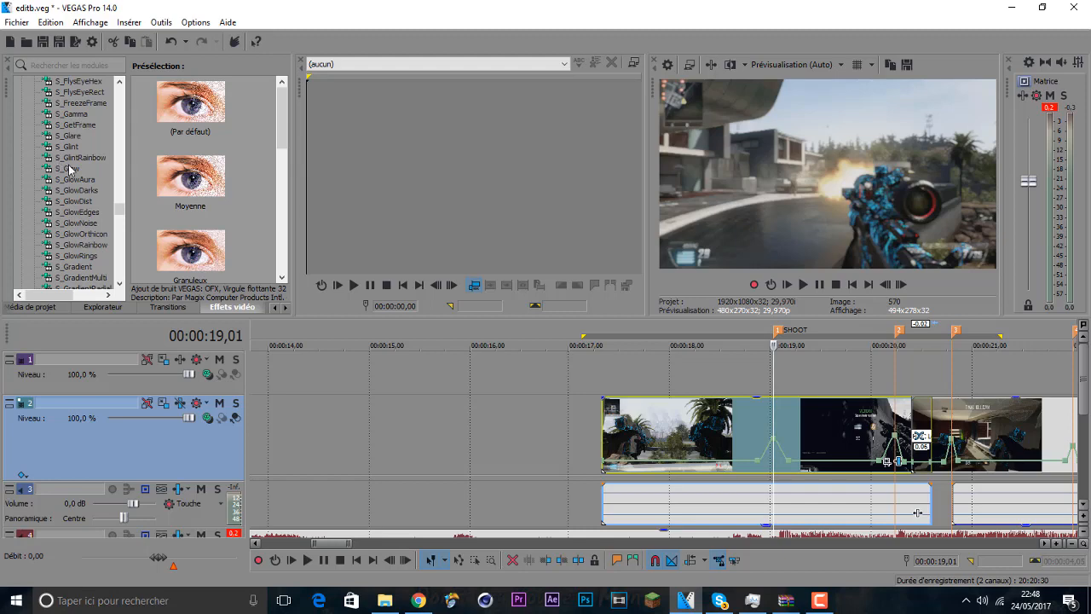
left_click_drag(67, 169, 117, 326)
left_click_drag(602, 382, 604, 379)
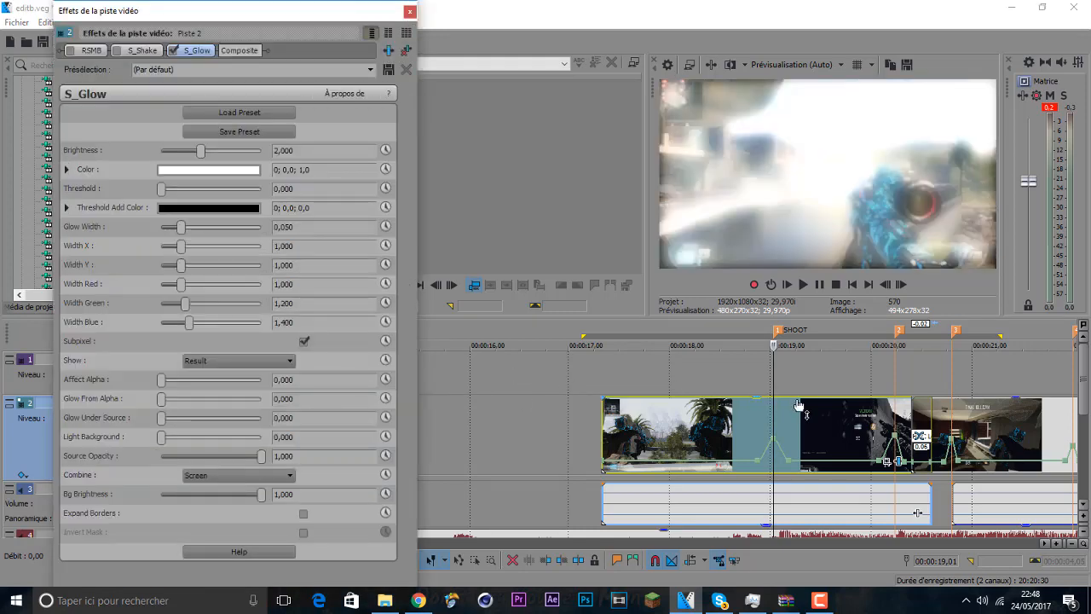
Step: Try the S_Glow preset "f" and check its look at the first SHOOT marker
left_click(753, 385)
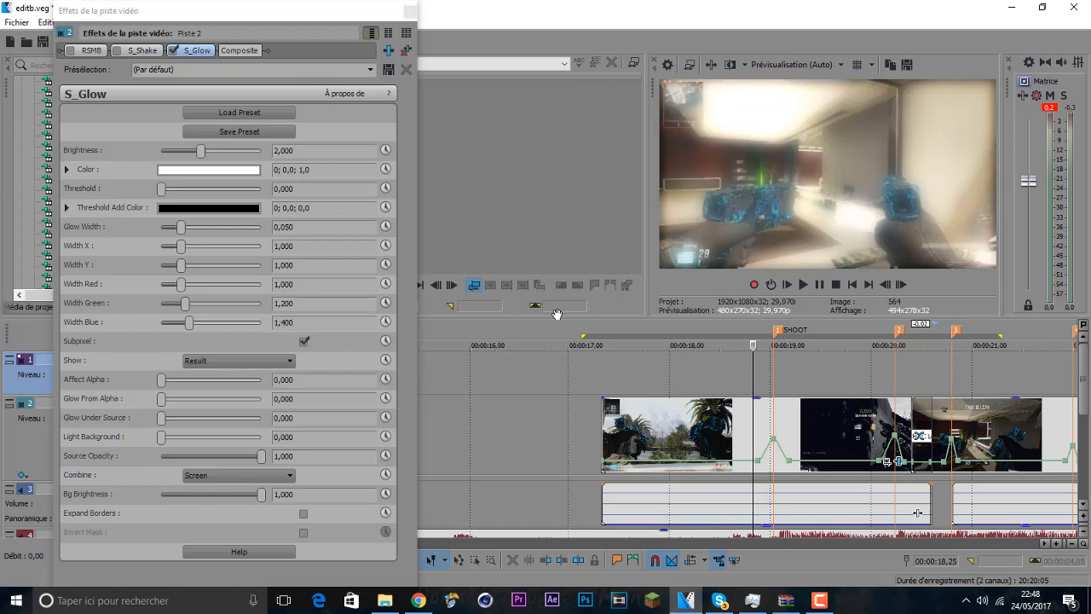
left_click(373, 83)
left_click(372, 72)
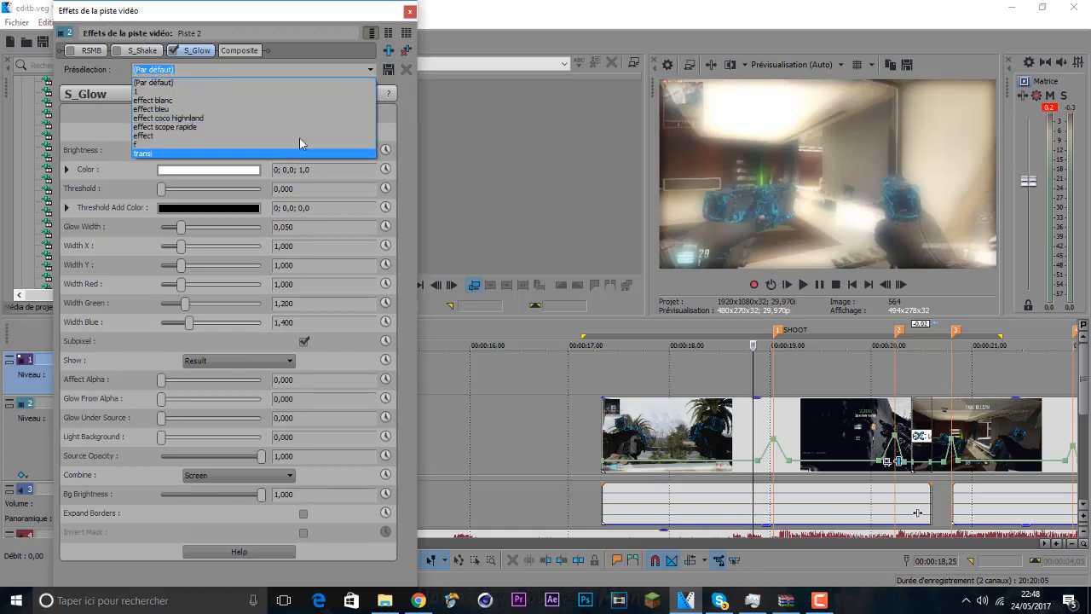
left_click(158, 144)
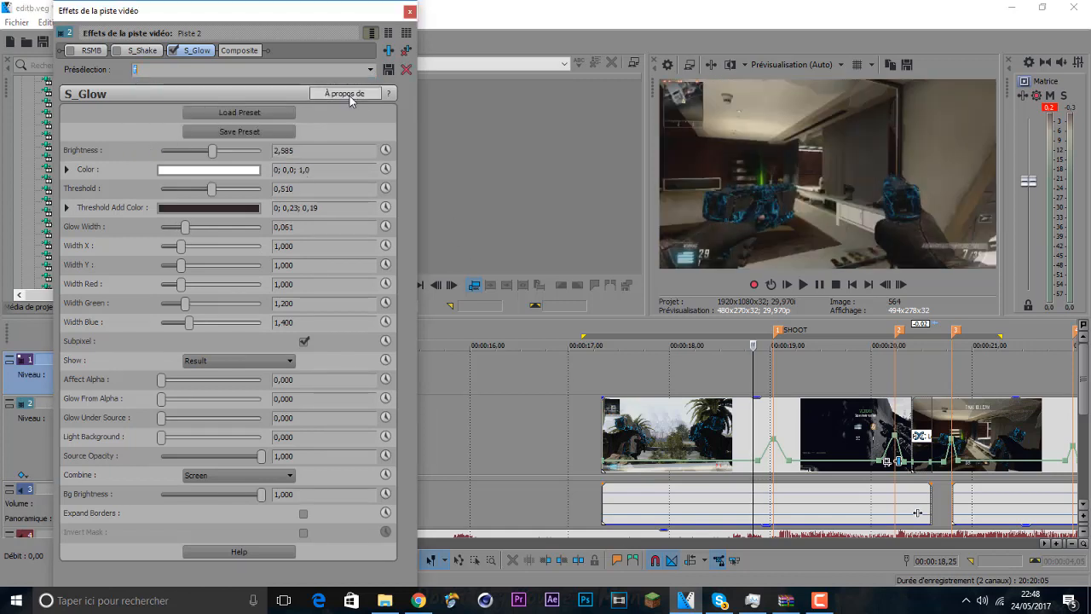
left_click(773, 418)
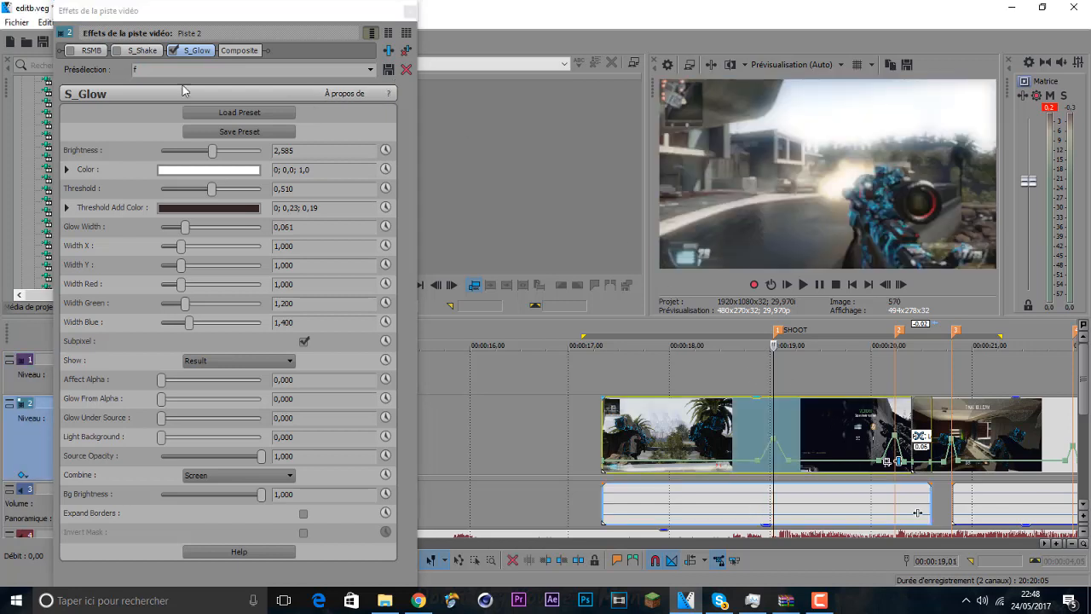
Step: Apply the "effect coco highnland" preset to S_Glow, check it at the first SHOOT marker and close the track effects
left_click(350, 71)
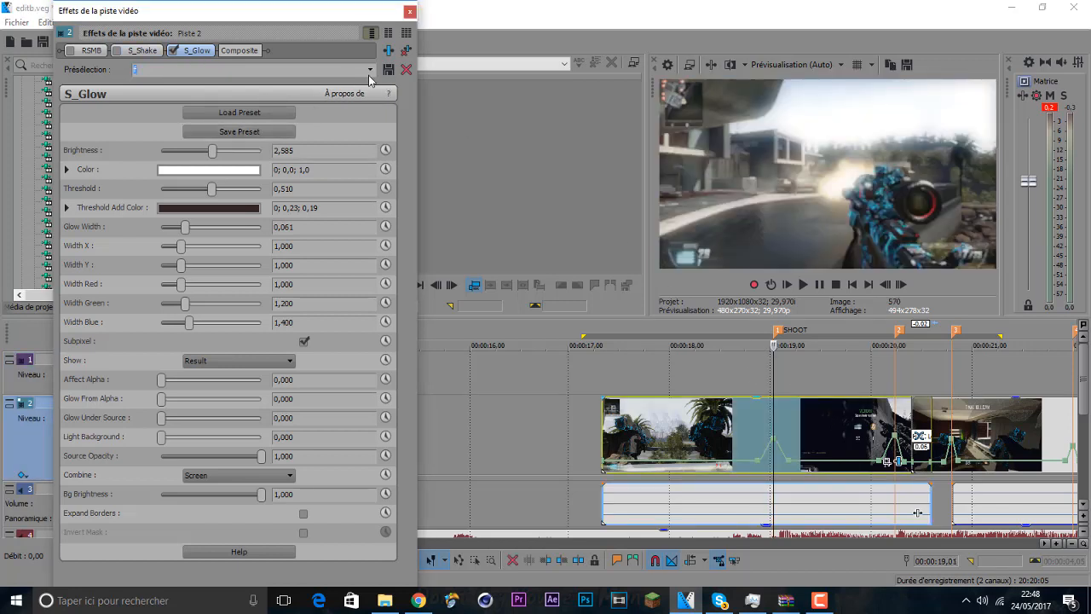
left_click(207, 119)
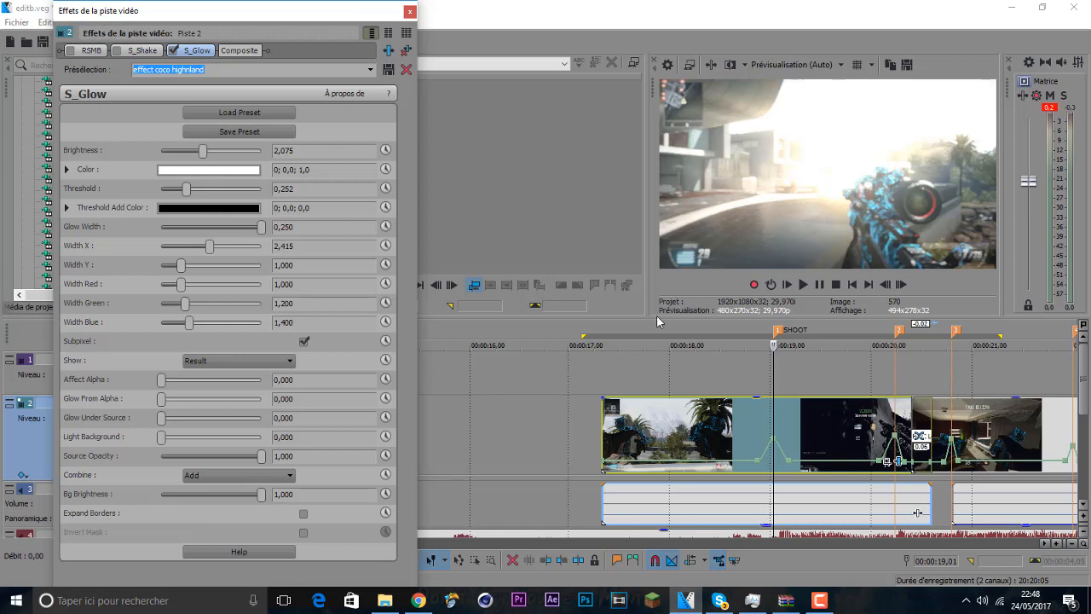
left_click(758, 370)
left_click(774, 369)
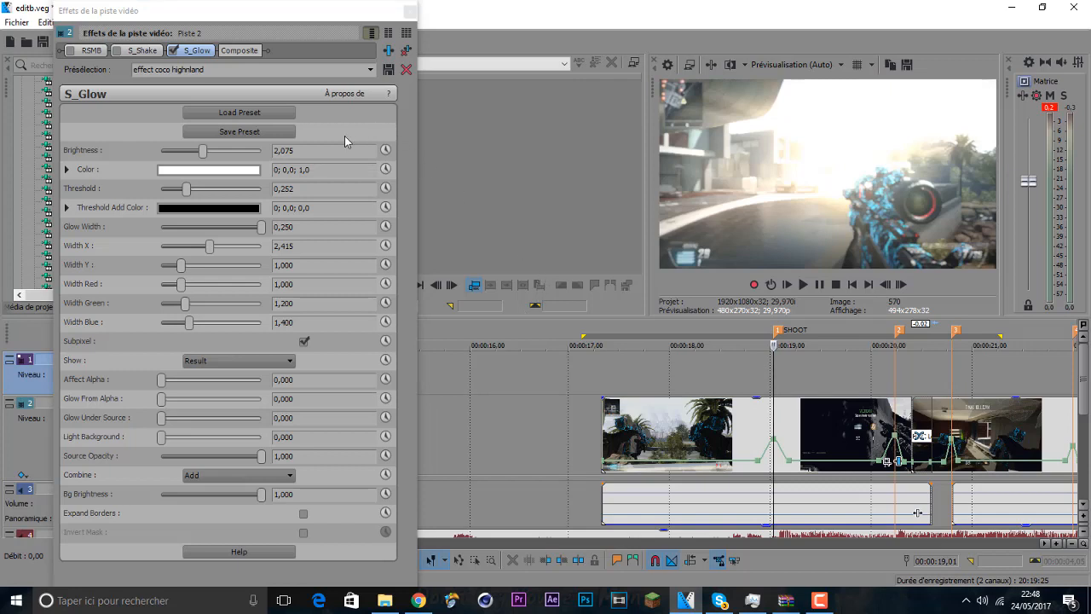
left_click(410, 11)
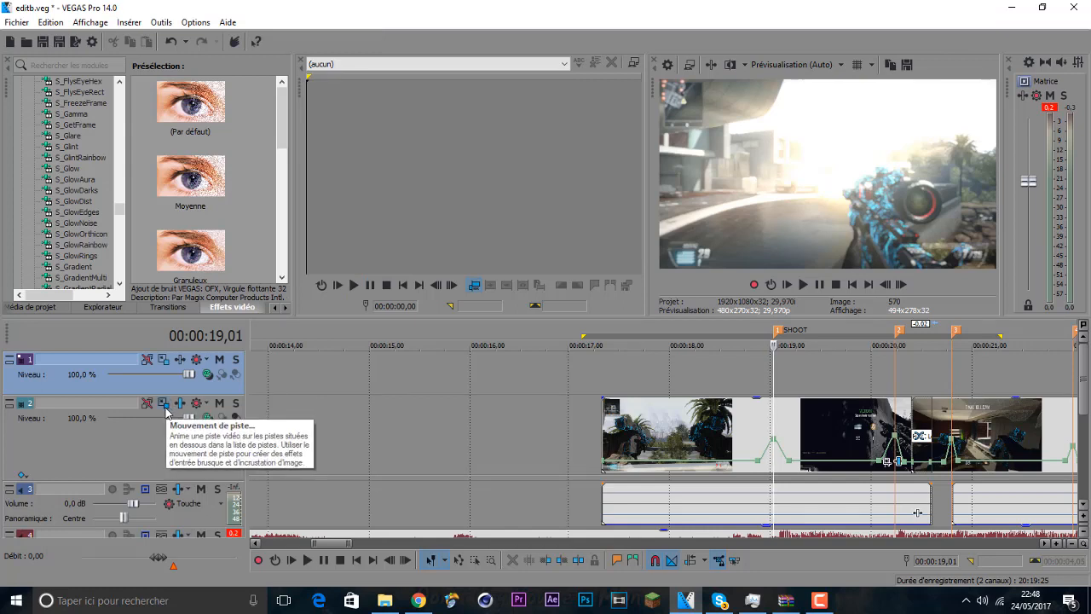
Step: Turn on cursor synchronisation in track 2's track motion and test it at several times along the clip
left_click(163, 406)
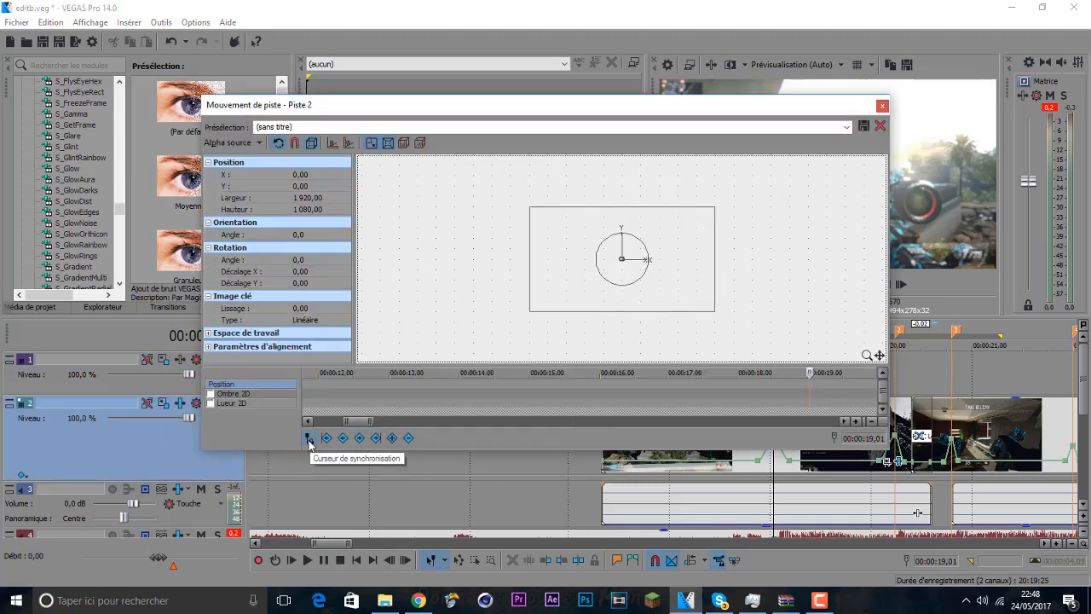
left_click(310, 439)
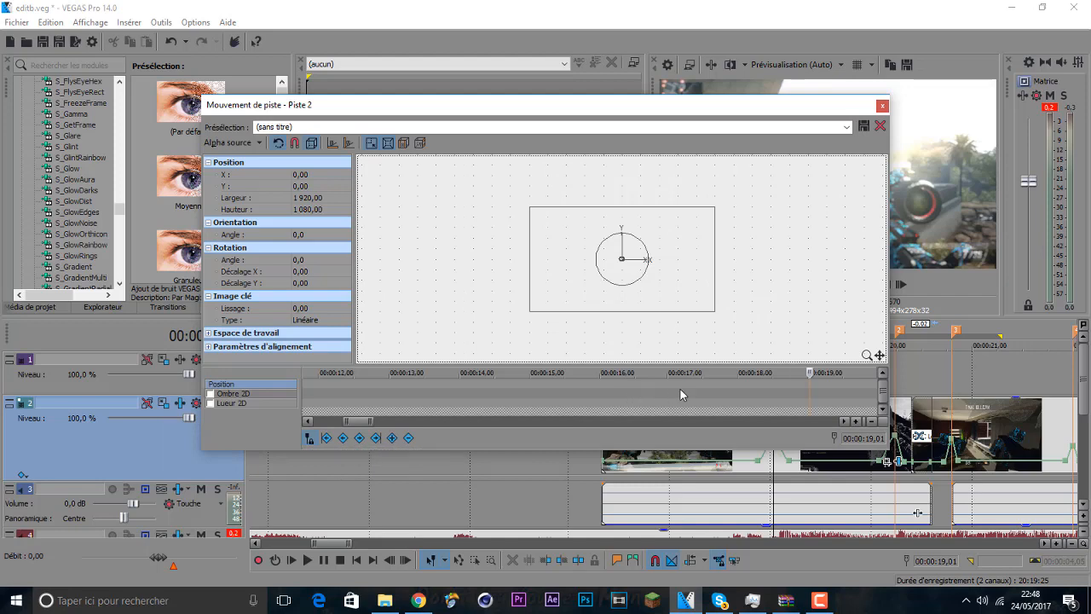
left_click(767, 380)
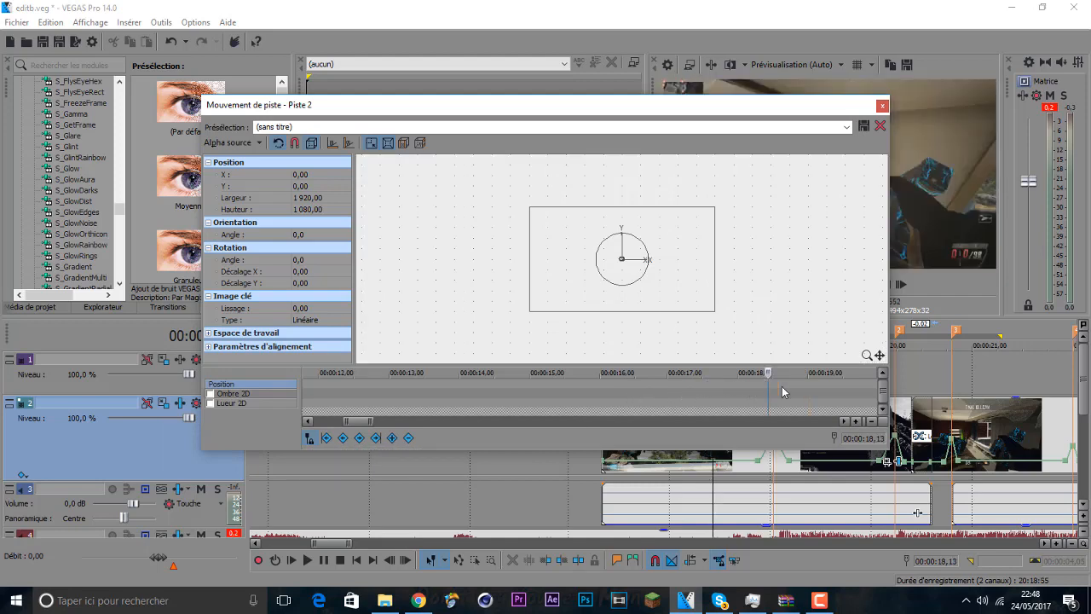
left_click(795, 384)
left_click(700, 384)
left_click(784, 385)
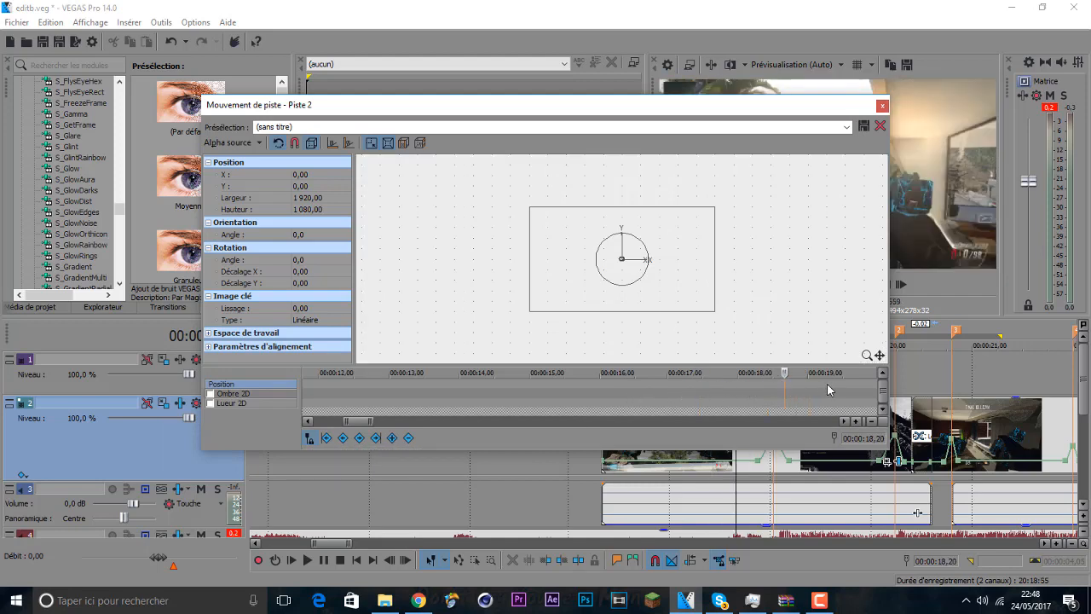
left_click(841, 385)
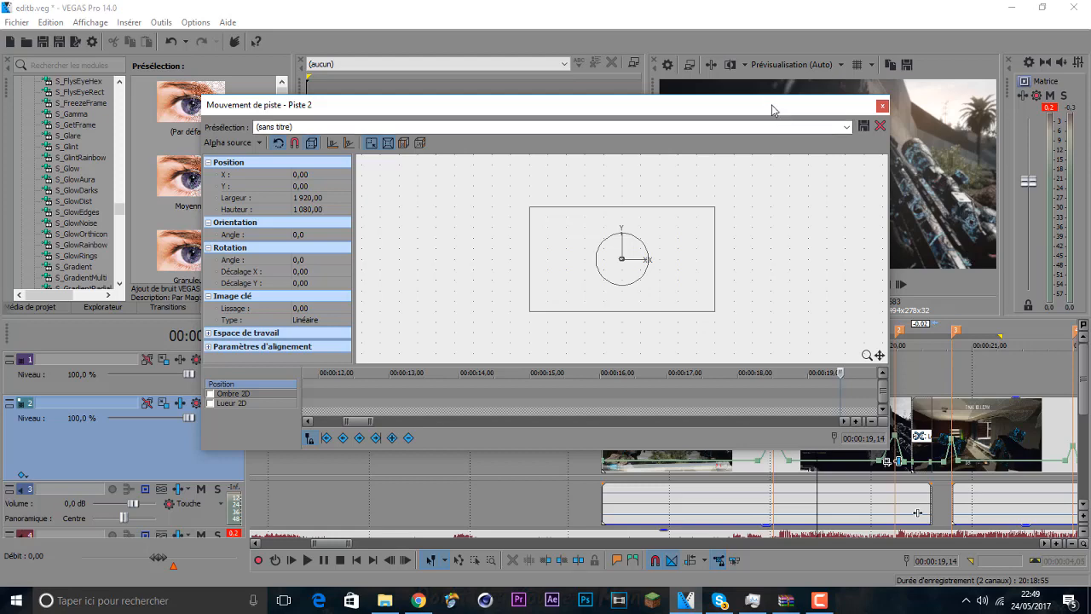
Step: Move the track motion window clear of the video preview and check the frames around 18 seconds
left_click_drag(772, 109, 392, 135)
left_click(393, 418)
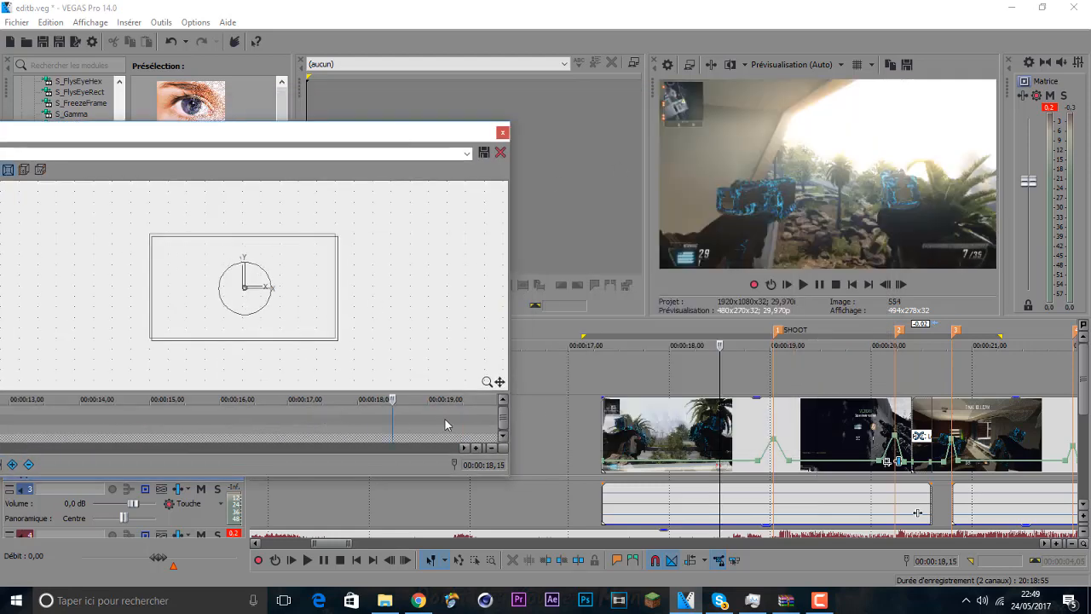
left_click(444, 423)
left_click(416, 414)
left_click_drag(474, 136, 574, 62)
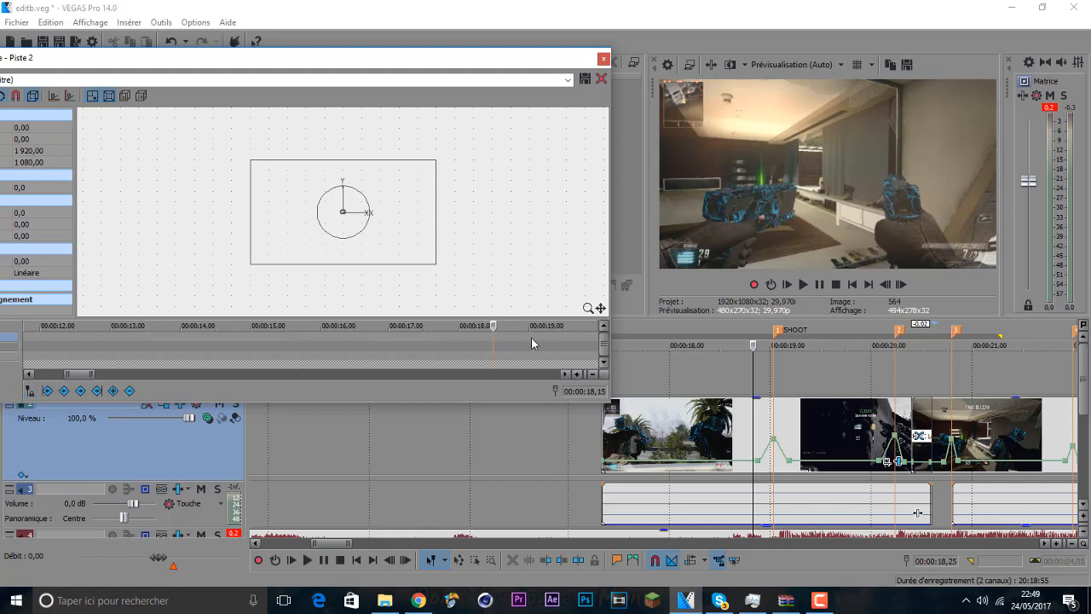
Step: Test the track motion cursor without synchronisation, then toggle synchronisation again and close the window
left_click(573, 341)
left_click(441, 340)
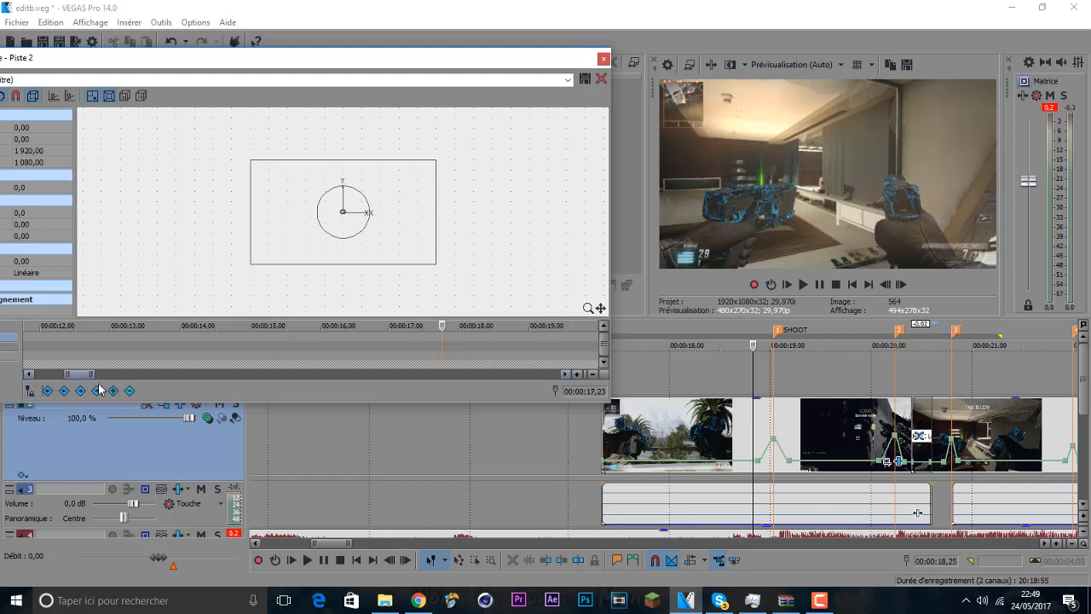
left_click(31, 390)
left_click(604, 58)
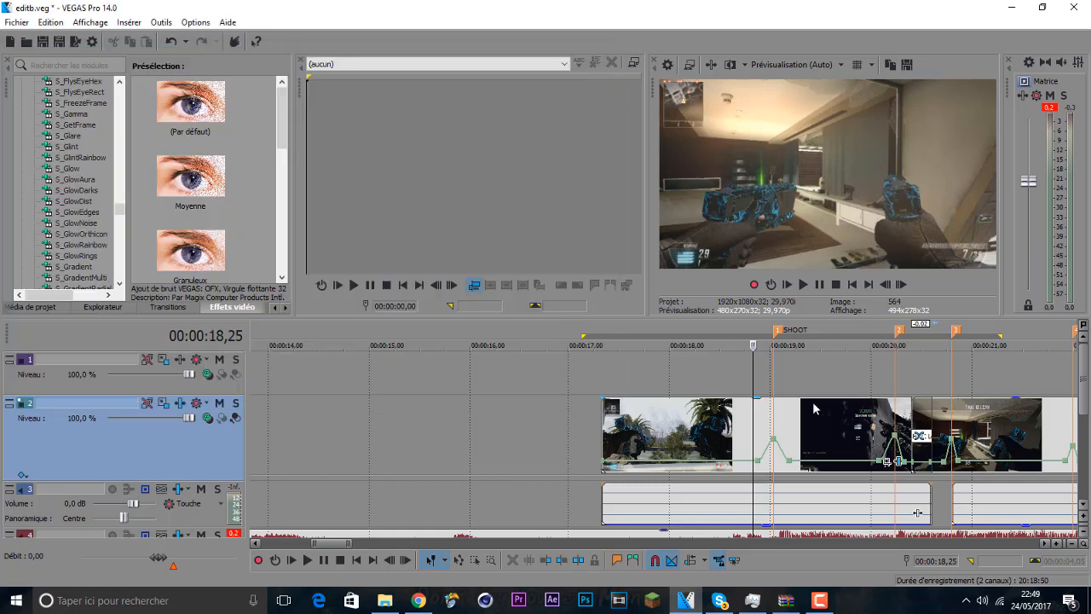
Step: Animate S_Glow's Brightness on track 2 and set it to 0 at 00:00:19,00, one frame before the first SHOOT marker
left_click(776, 415)
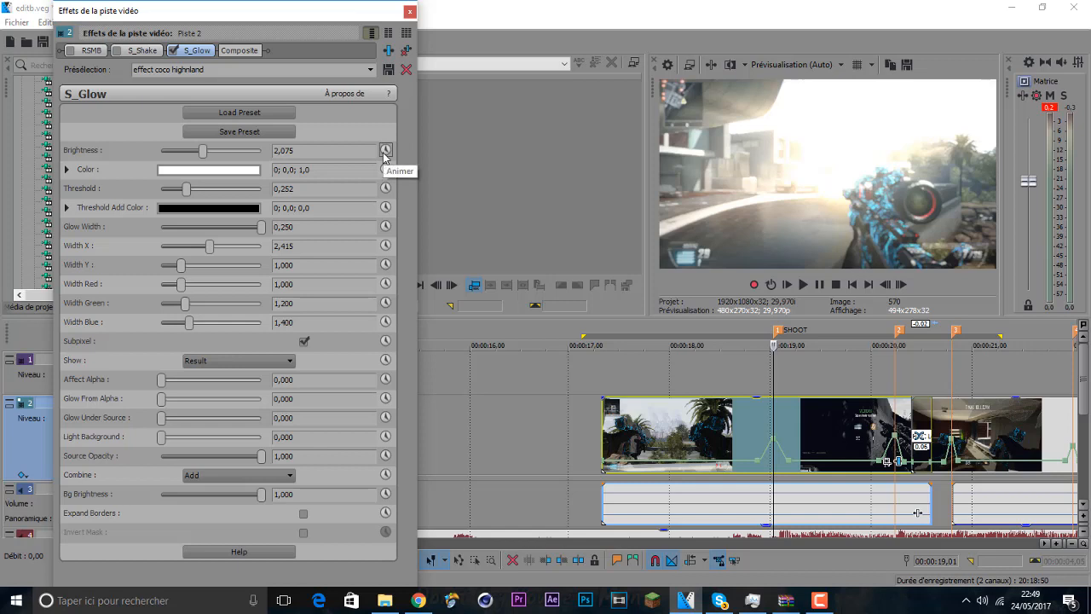
left_click(385, 150)
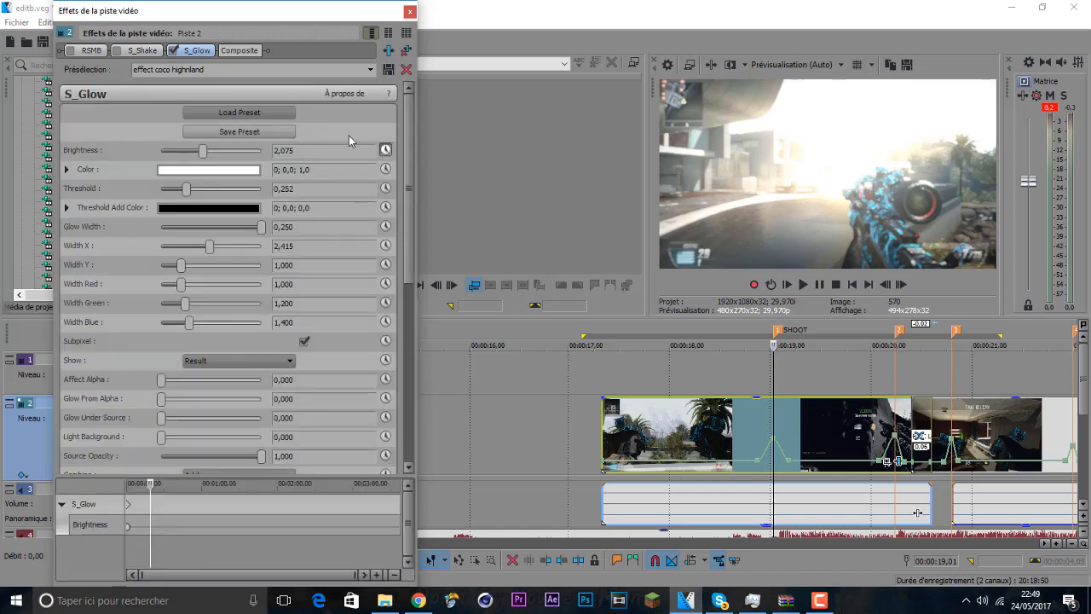
left_click(774, 364)
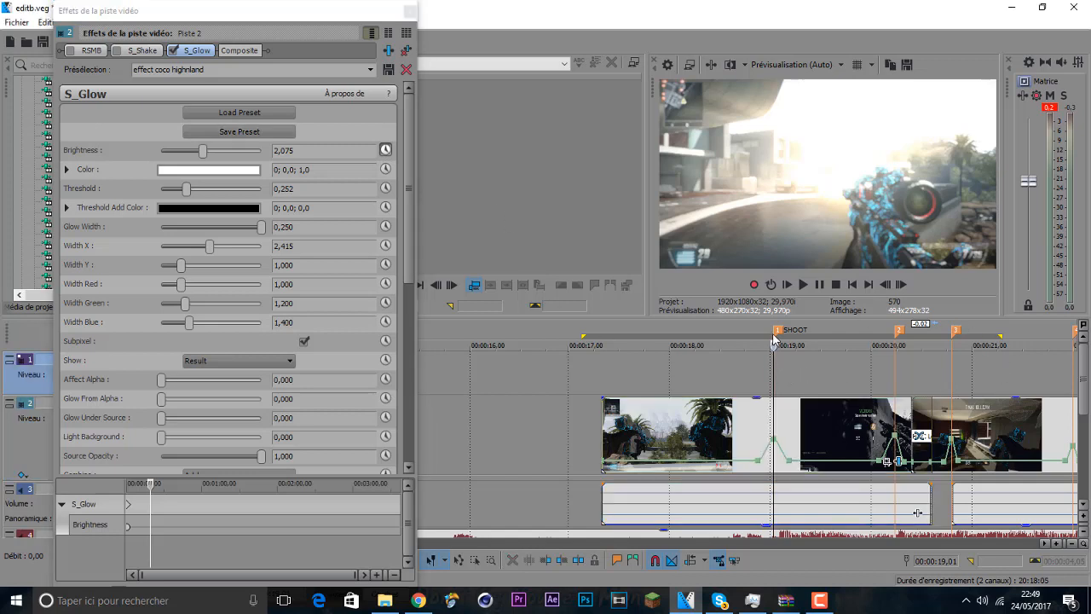
left_click(885, 286)
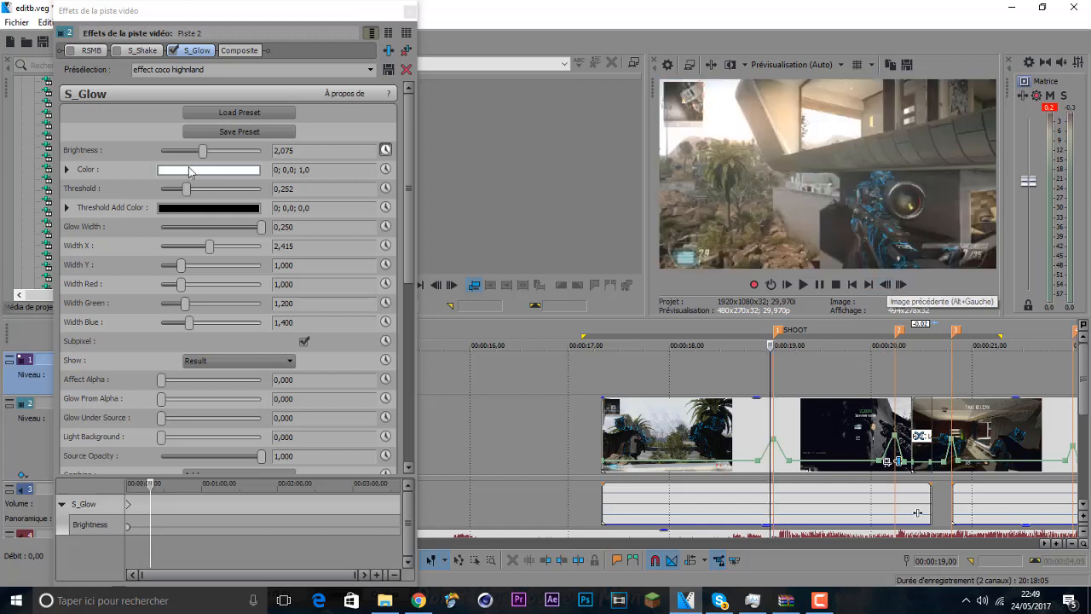
left_click_drag(205, 155, 79, 350)
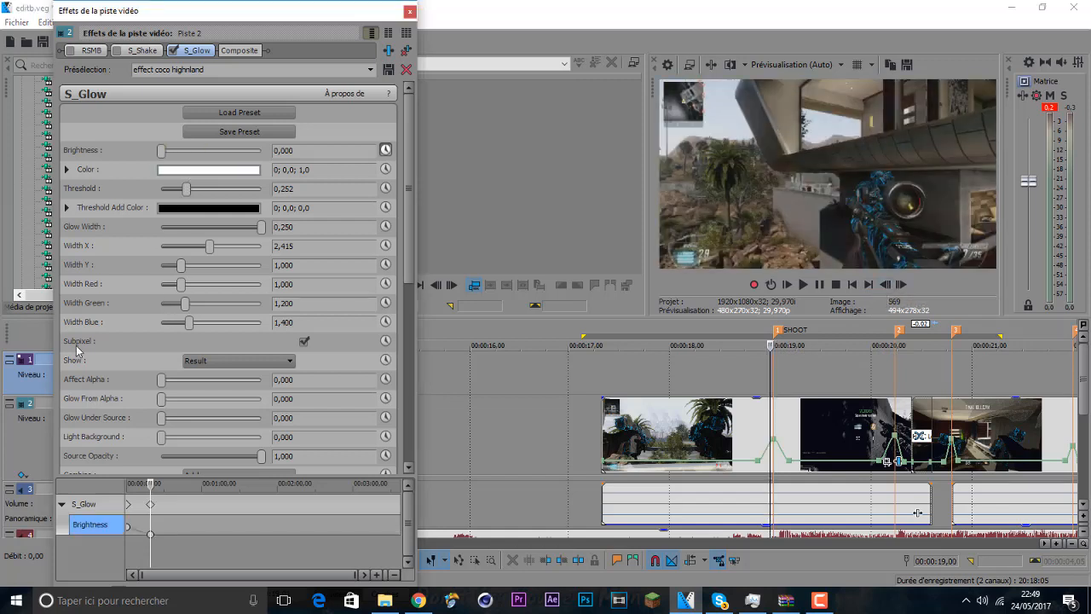
Step: Set S_Glow's Brightness to 0 on the keyframe at the start of the track and return to the keyframe at 00:00:19,00
left_click_drag(146, 482, 127, 484)
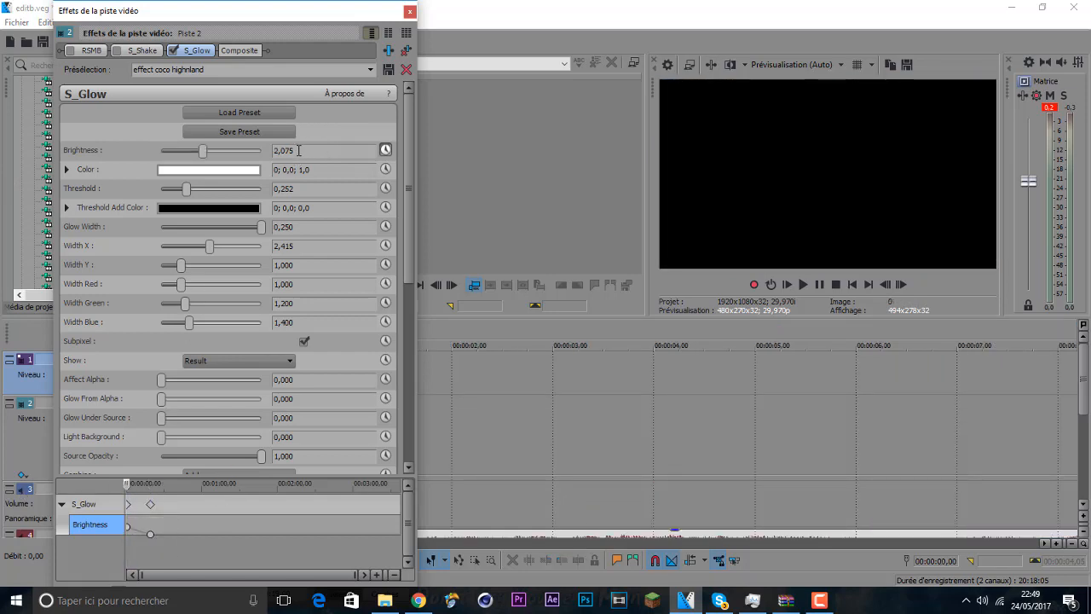
left_click_drag(205, 155, 161, 151)
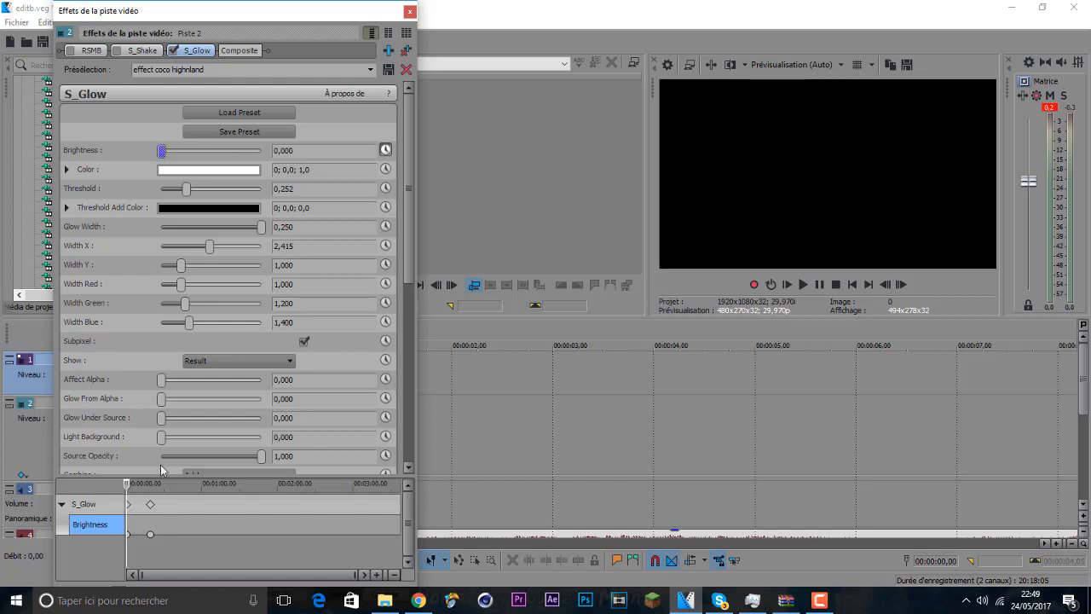
left_click(150, 504)
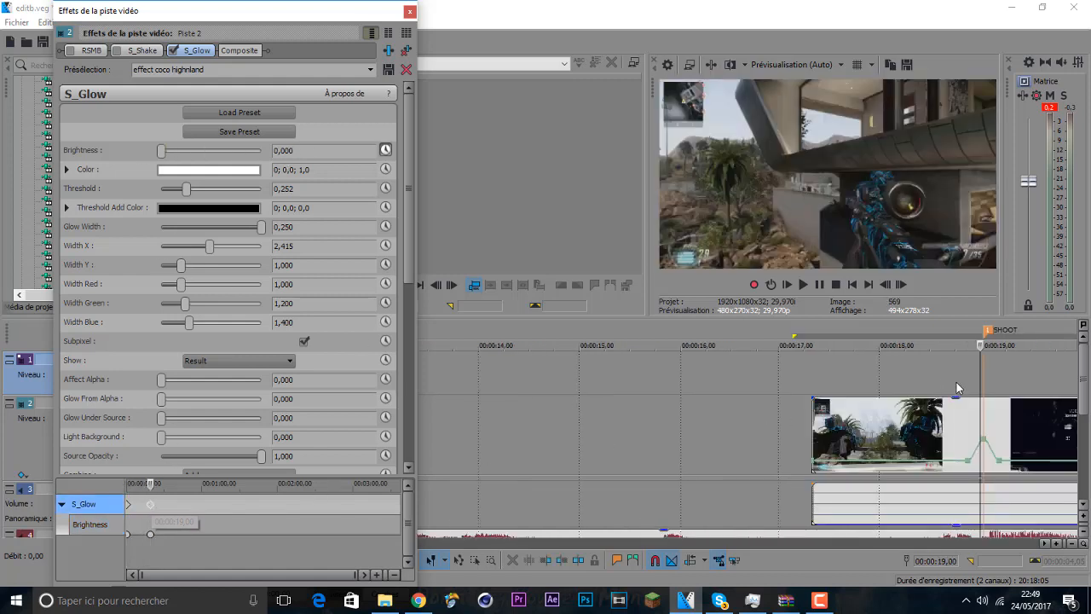
Step: Keyframe S_Glow's Brightness at 1,803 on the first SHOOT marker (00:00:19,01) and at 0 at 00:00:19,09
scroll(987, 376, "up", 4)
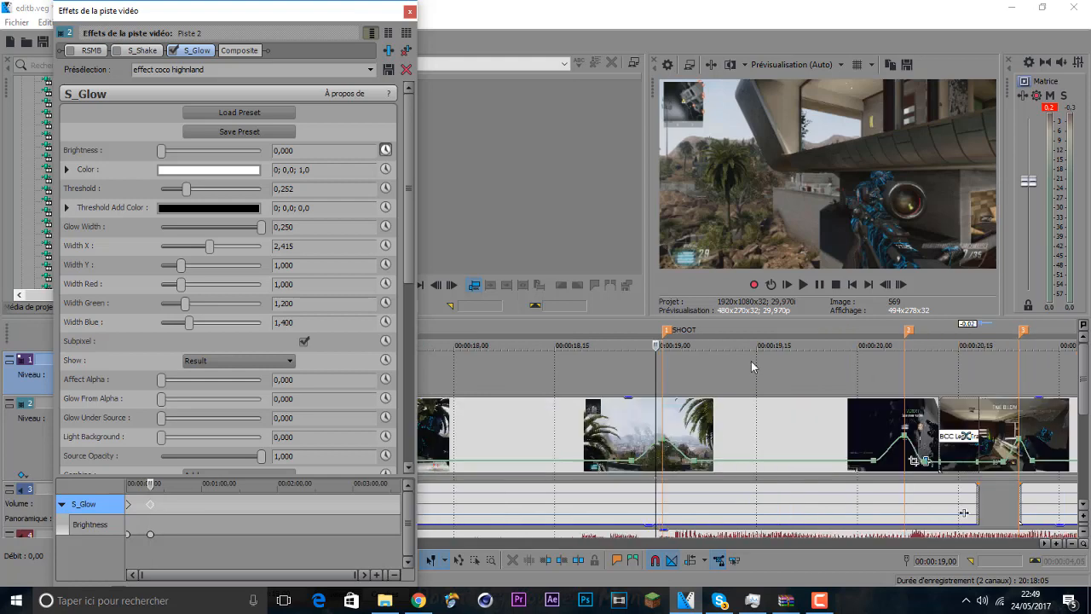
left_click(900, 284)
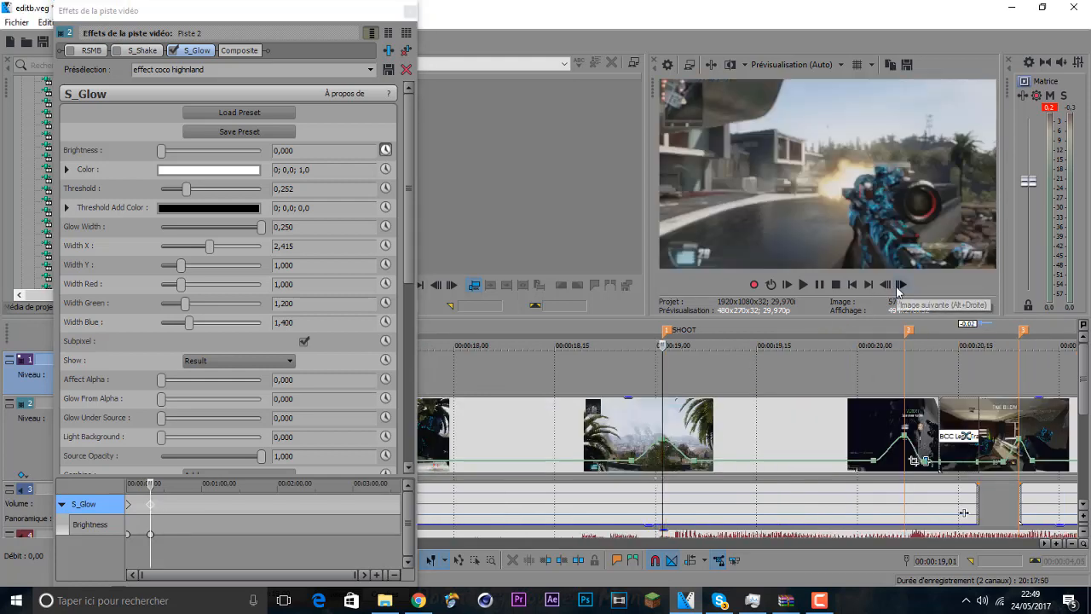
left_click_drag(161, 150, 178, 154)
left_click_drag(184, 154, 200, 153)
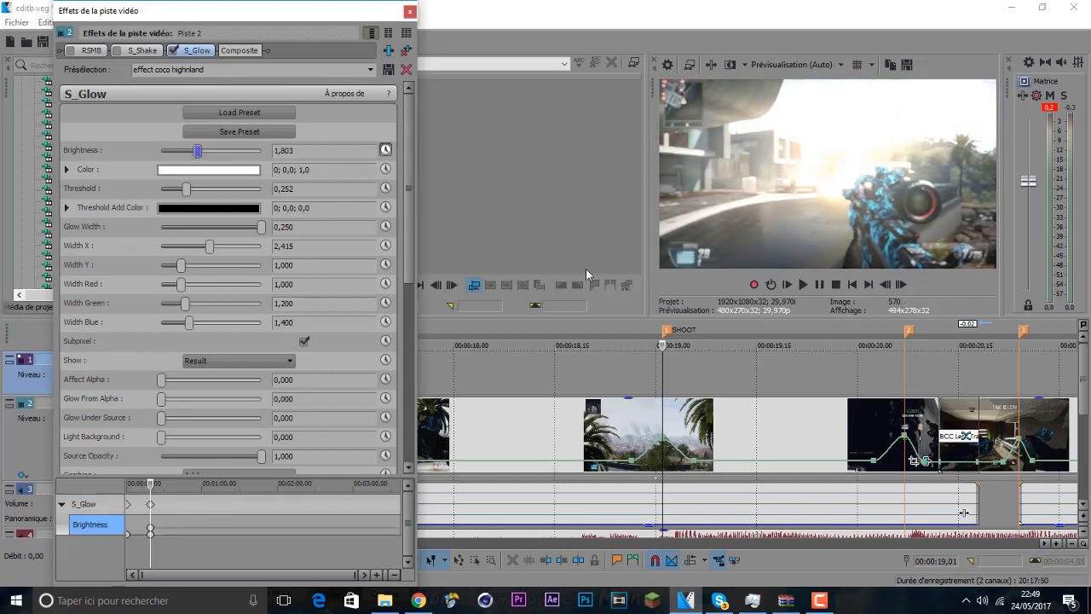
left_click(901, 284)
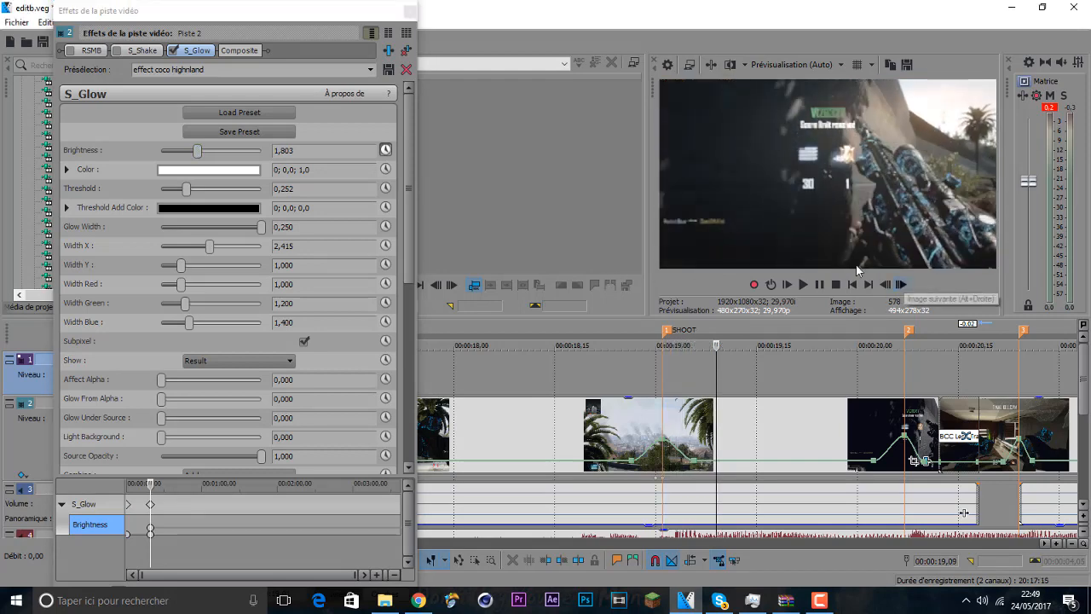
left_click_drag(202, 155, 1, 183)
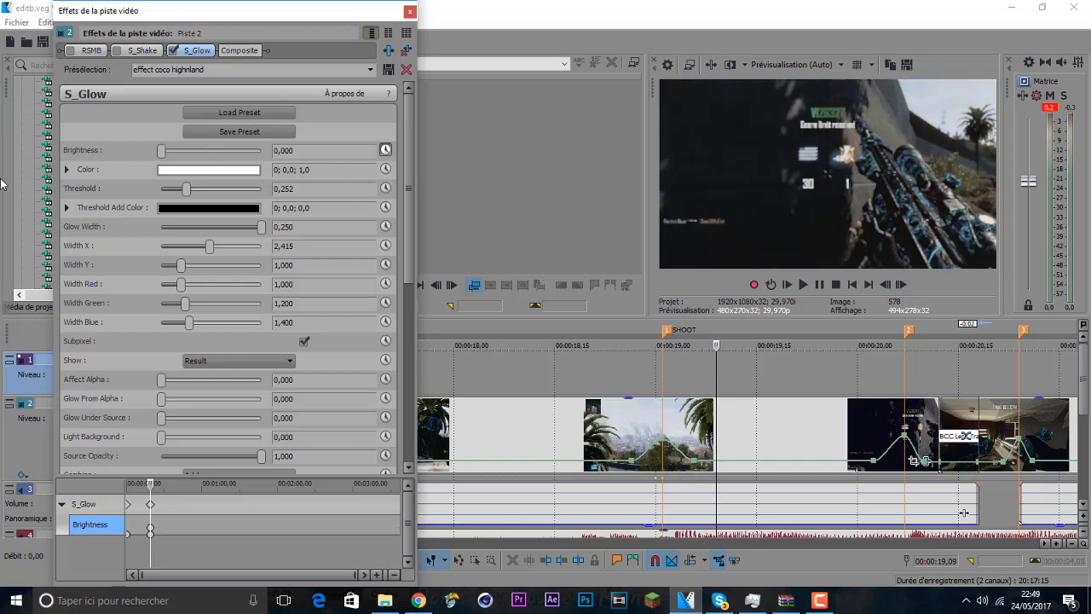
Step: Play a loop region starting at 00:00:18,07 around the first SHOOT marker to check the glow flash
left_click_drag(502, 365, 817, 375)
key("space")
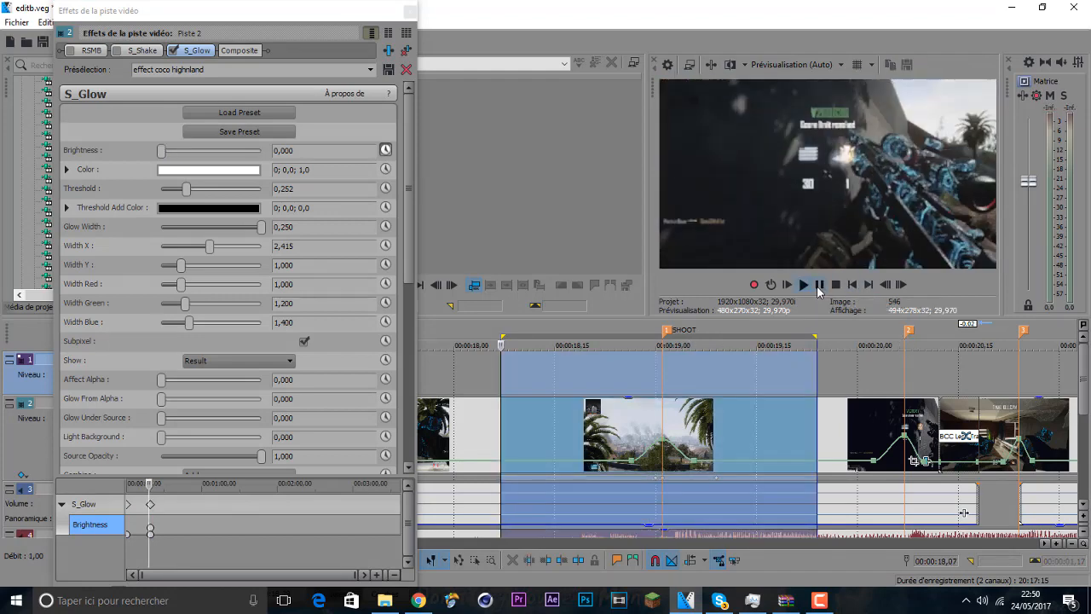
left_click(818, 287)
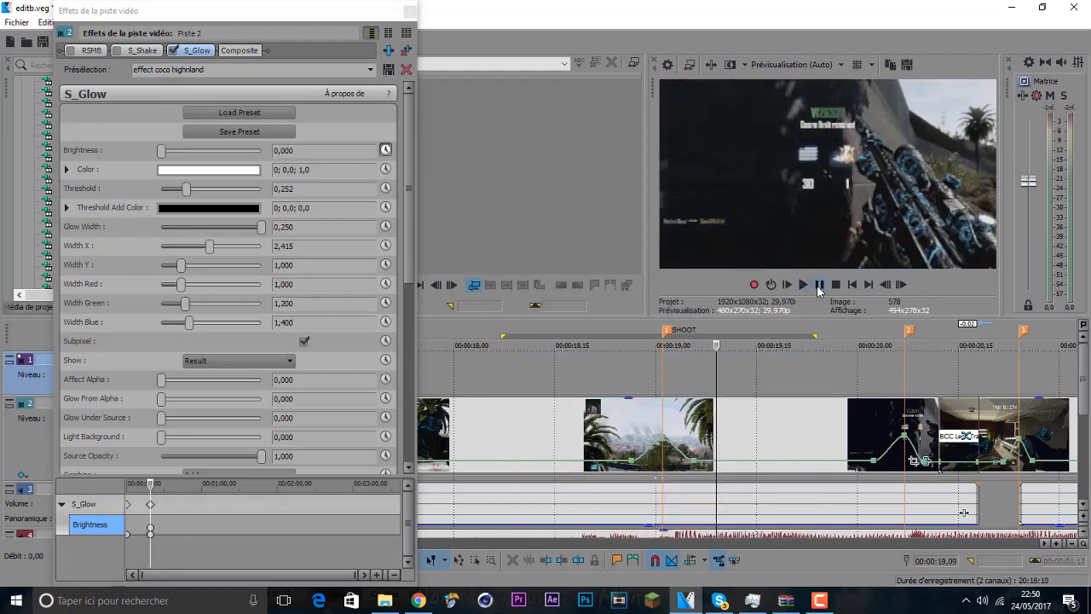
left_click(818, 287)
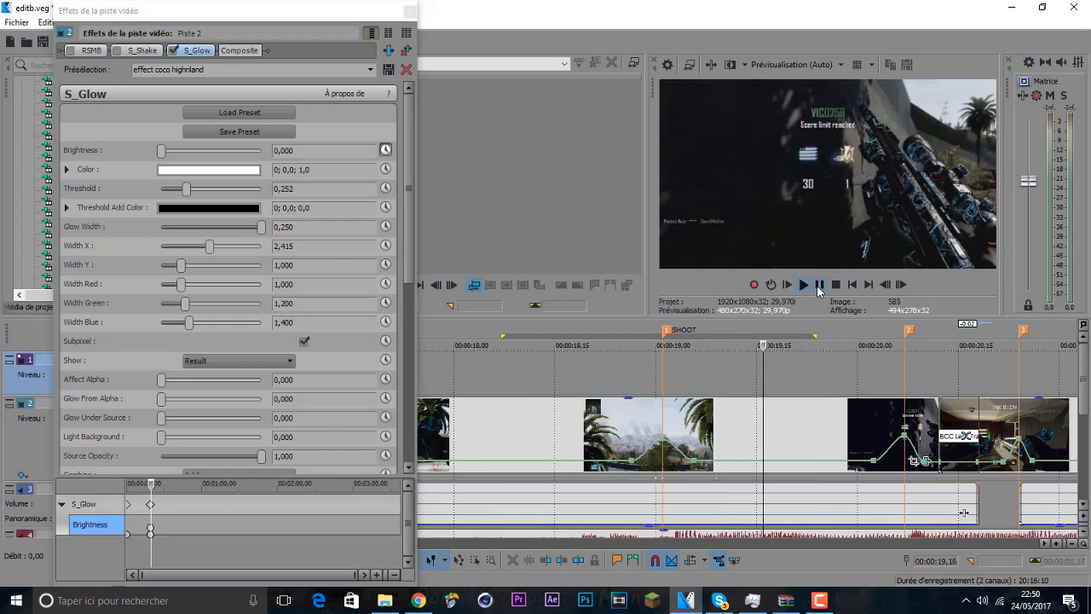
Step: Lengthen the glow fade by moving the last Brightness keyframe from 00:00:19,09 to 00:00:19,17, and close the track effects window
left_click(819, 287)
scroll(228, 535, "up", 9)
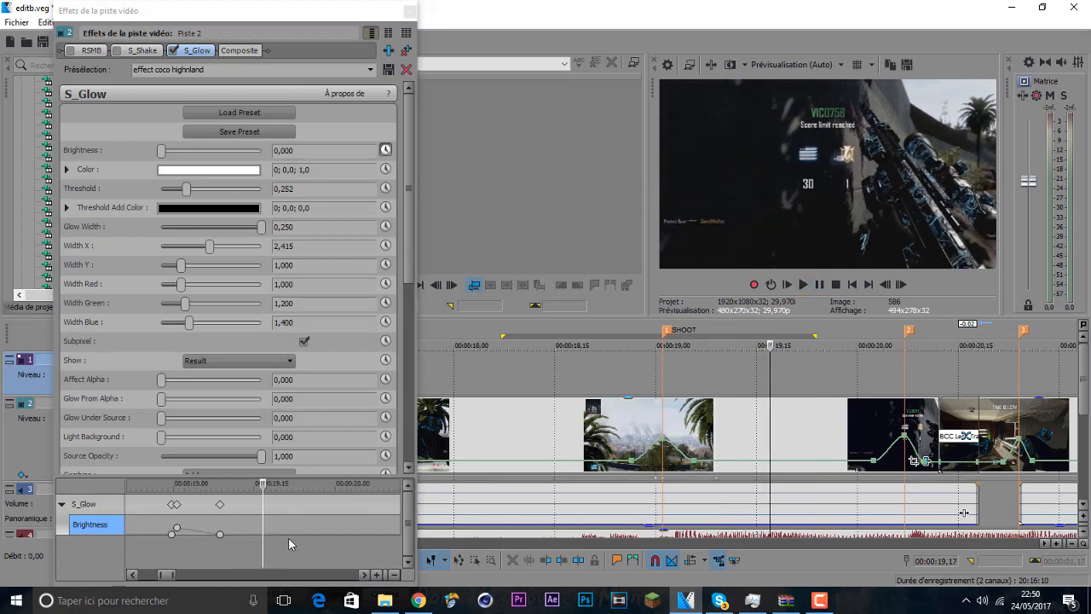
scroll(185, 520, "down", 1)
left_click_drag(177, 507, 263, 505)
scroll(645, 392, "down", 8)
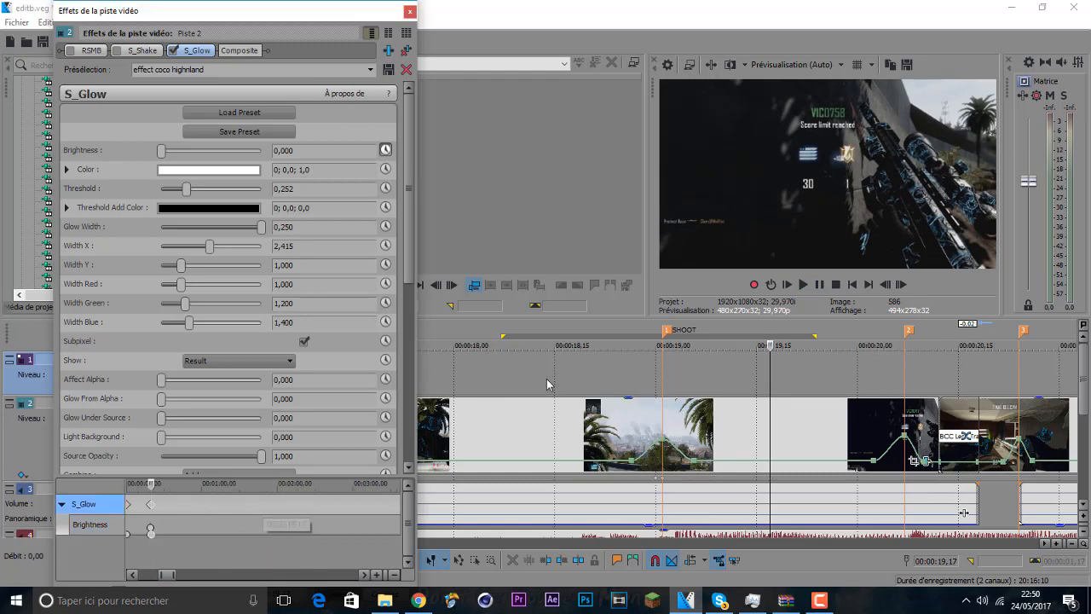
left_click(410, 12)
Step: Play the section from 00:00:18,14 to 00:00:19,29 to review the glow flash on the shot
left_click_drag(563, 384, 792, 396)
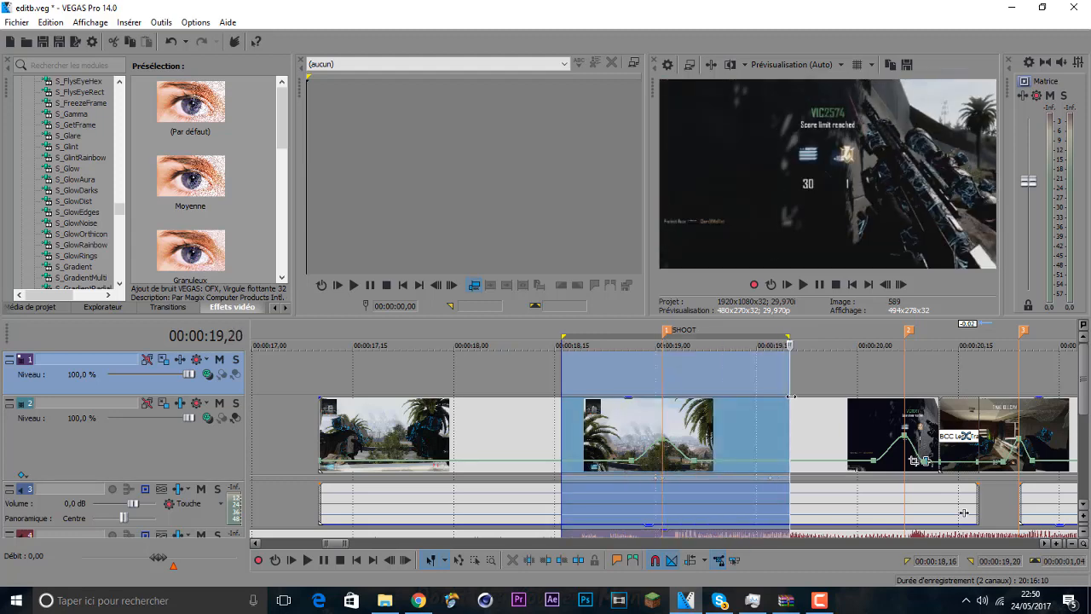
left_click(542, 396)
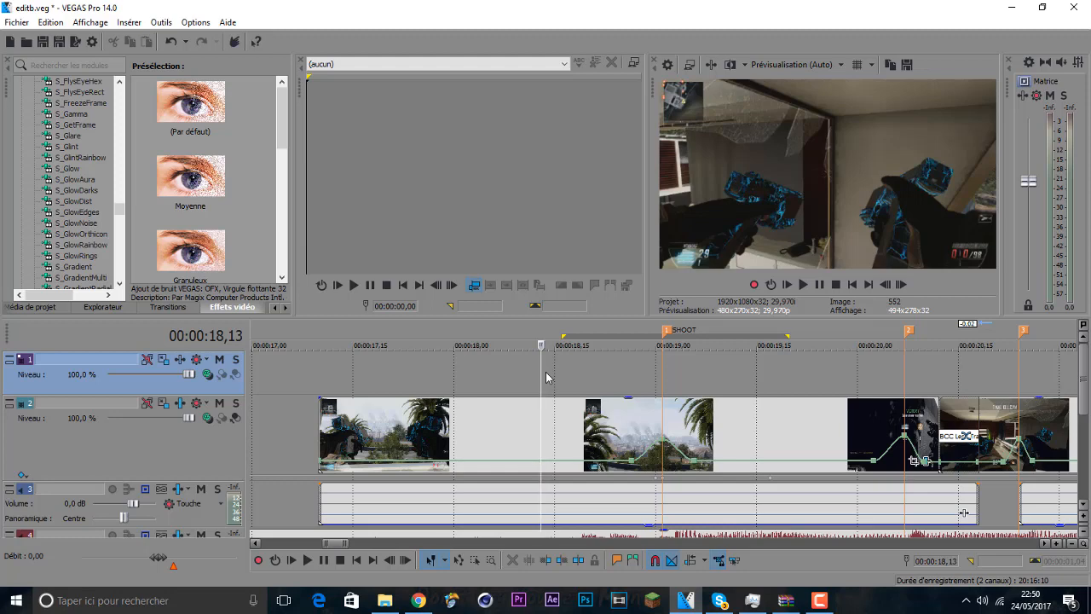
left_click_drag(547, 377, 849, 370)
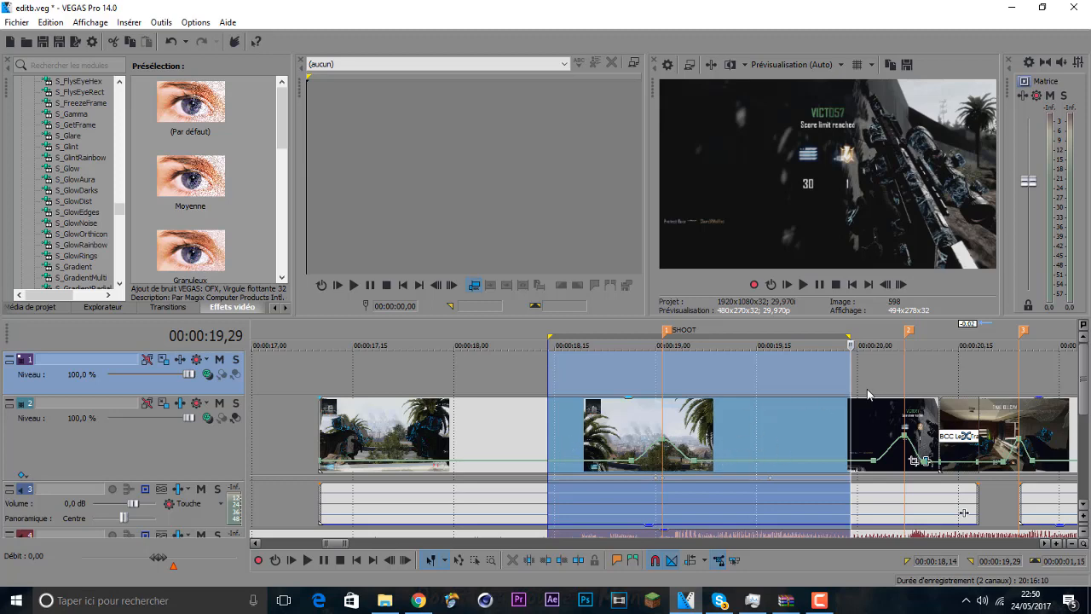
key("space")
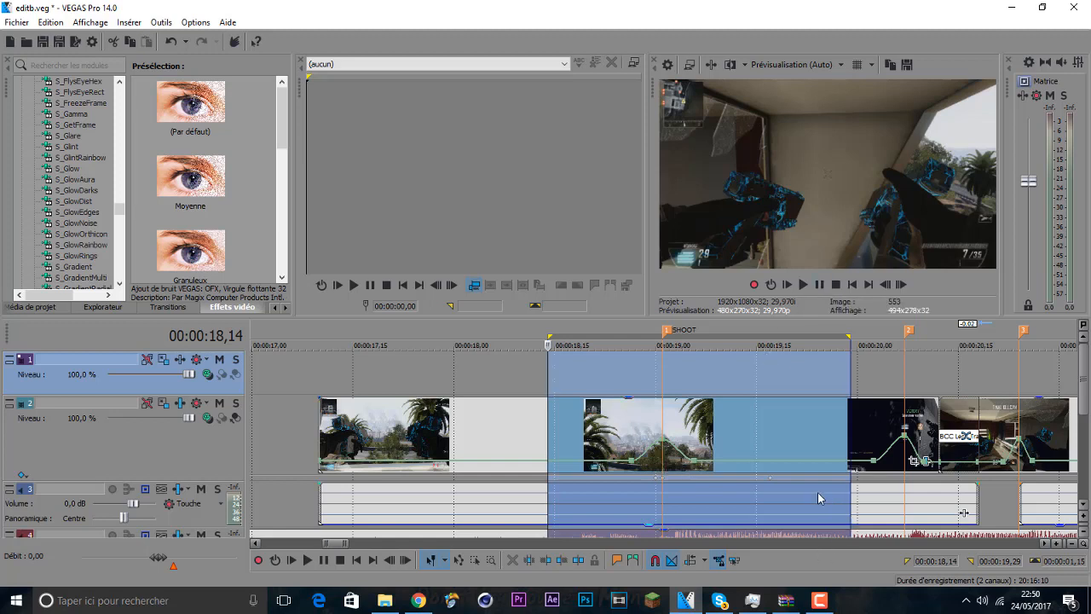
left_click(820, 286)
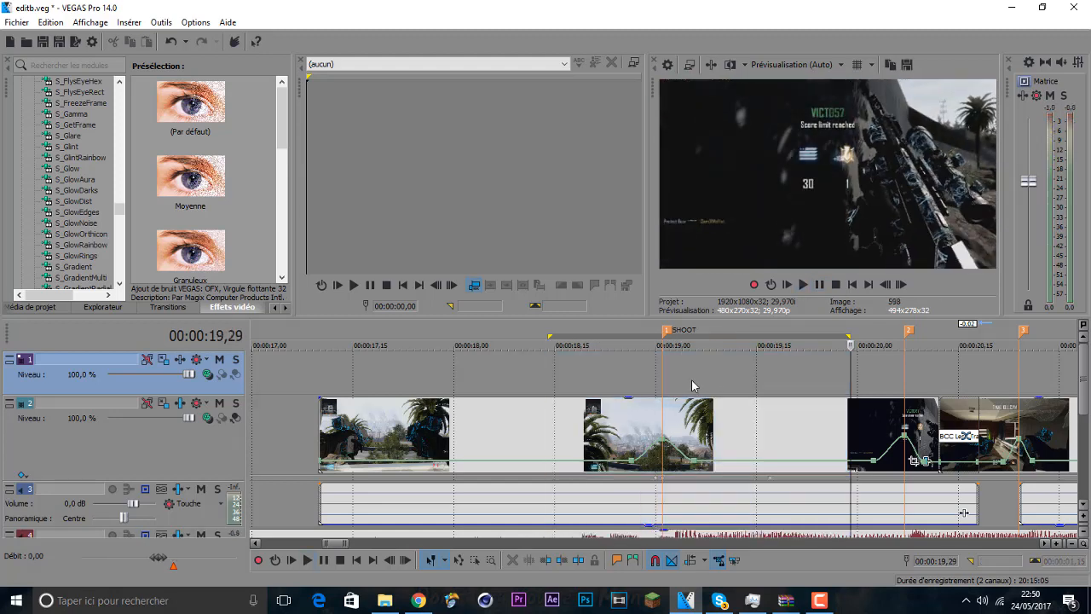
Step: Compare the frames just before, on and after the first SHOOT marker at 00:00:19,01
left_click(653, 377)
left_click(666, 372)
left_click(903, 286)
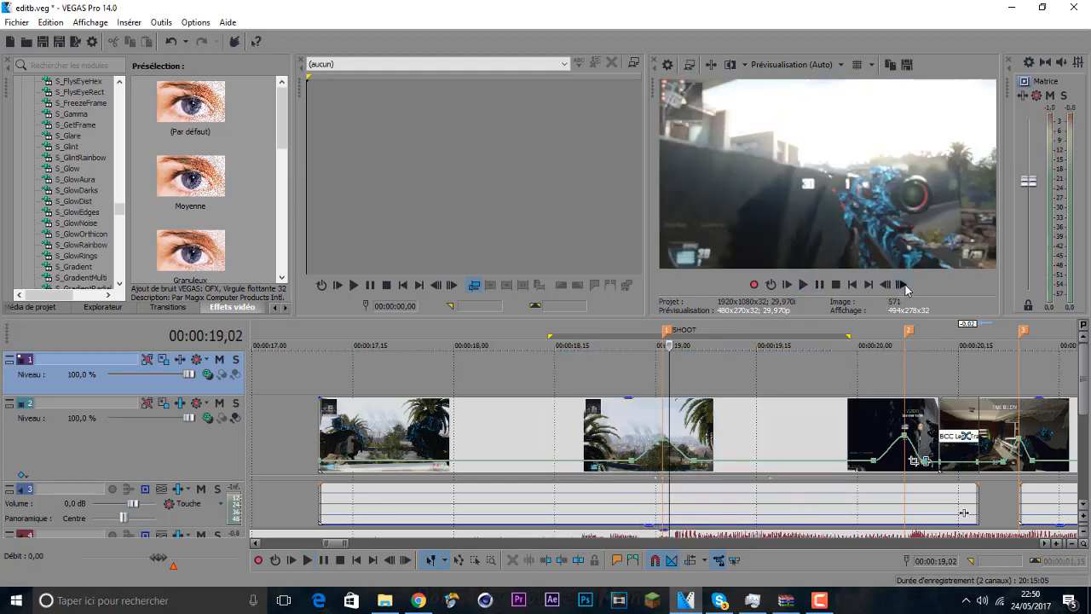
left_click(889, 286)
left_click(888, 285)
left_click(902, 284)
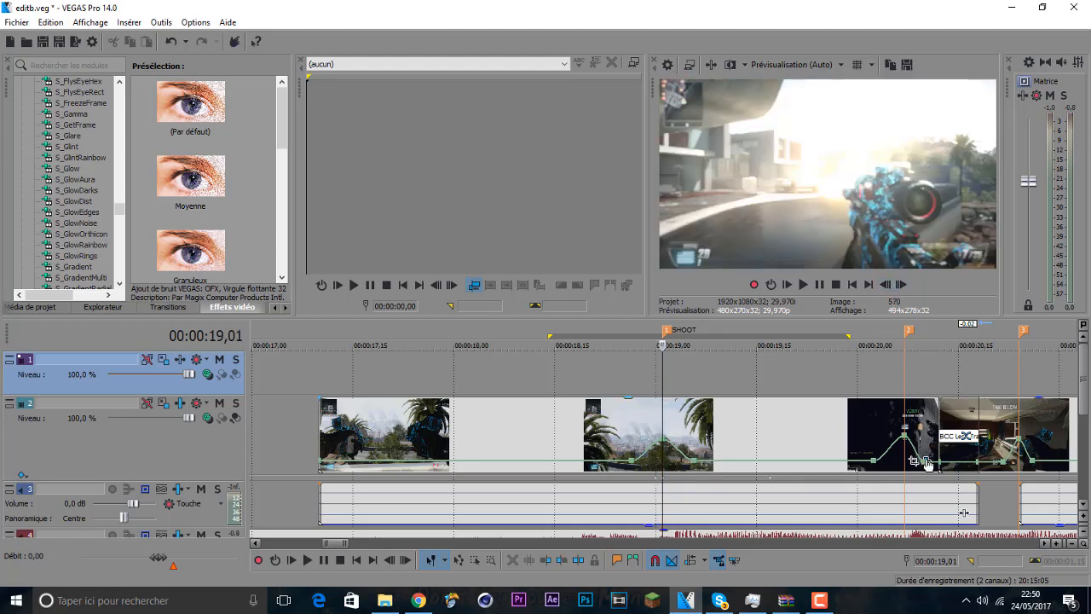
Step: Open the first clip's BCC Lens Blur settings and compare the Iris Scale keyframes at 00:00:19,00 and 00:00:19,01
scroll(495, 372, "down", 3)
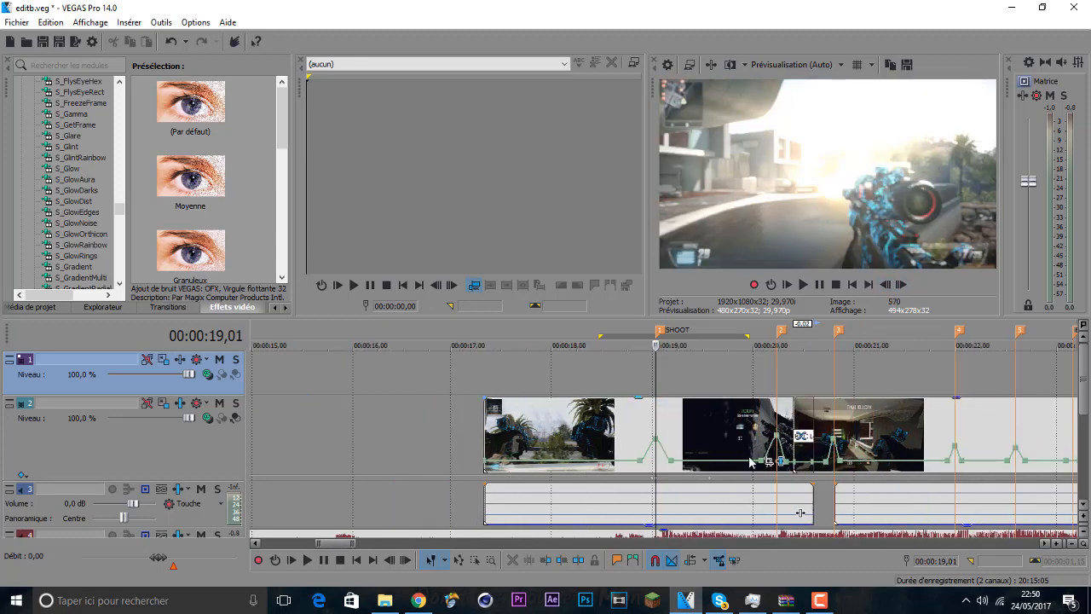
left_click(781, 463)
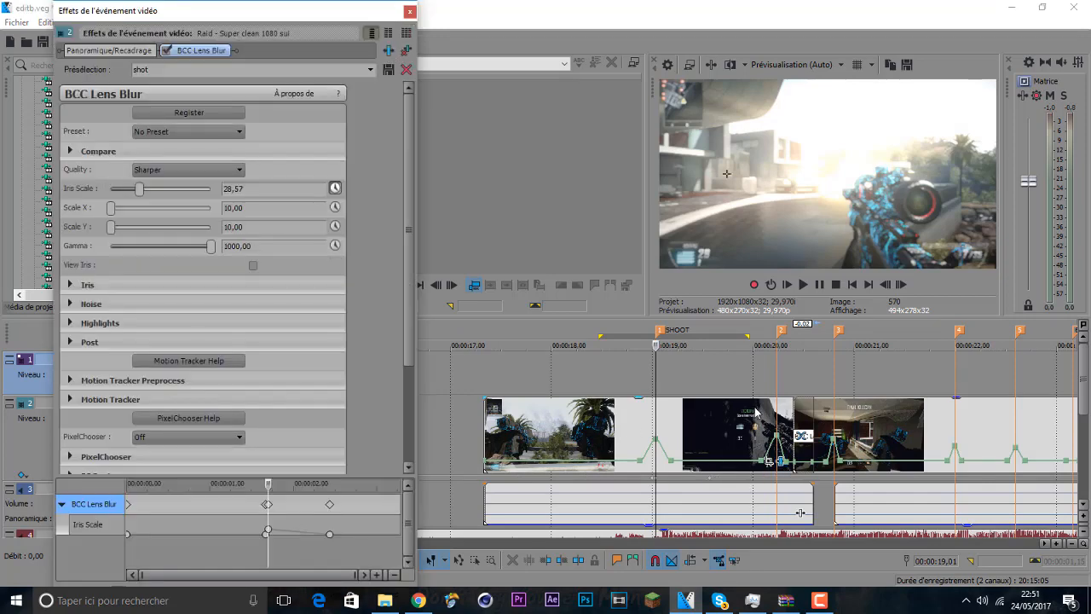
scroll(701, 413, "up", 2)
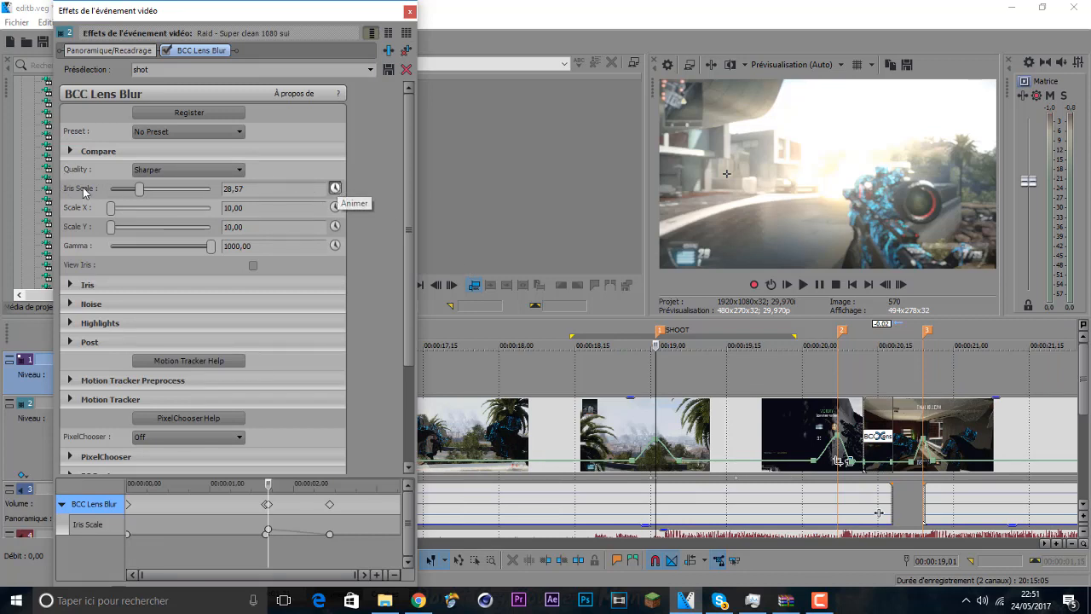
scroll(887, 375, "up", 2)
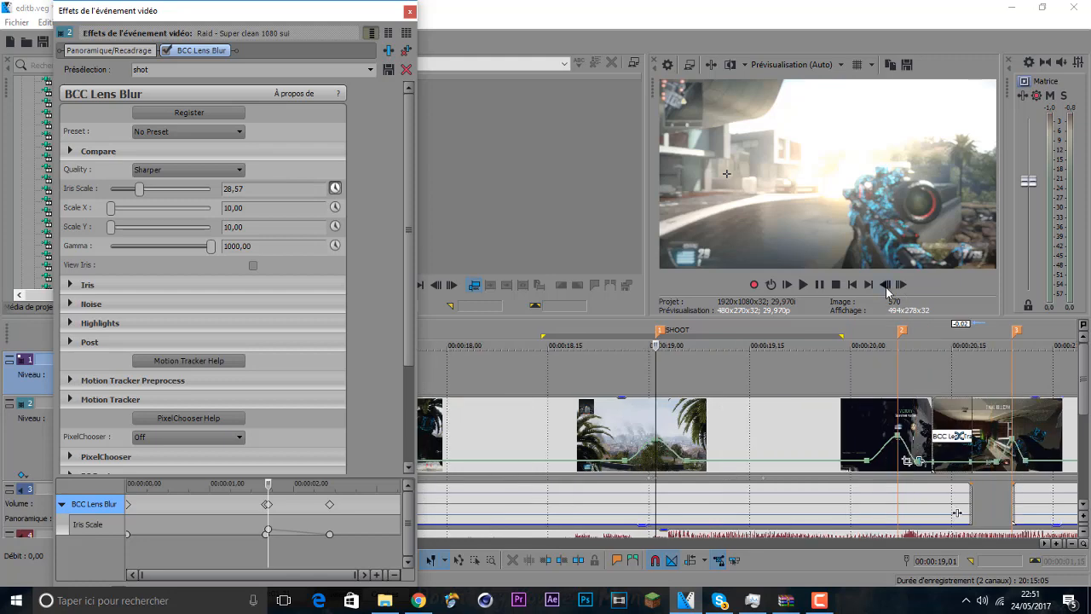
left_click(886, 286)
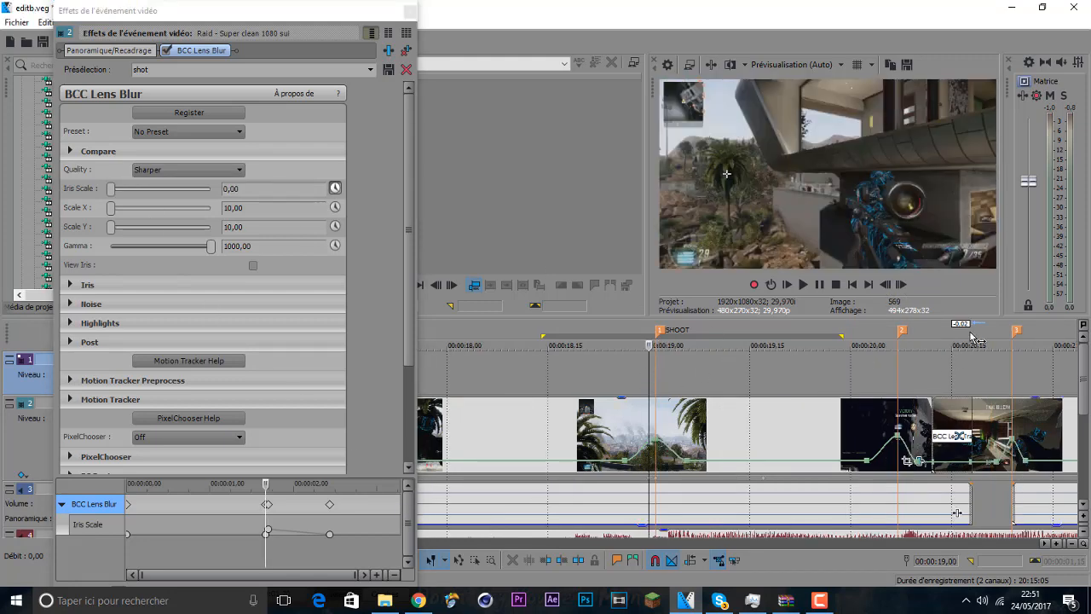
left_click(900, 287)
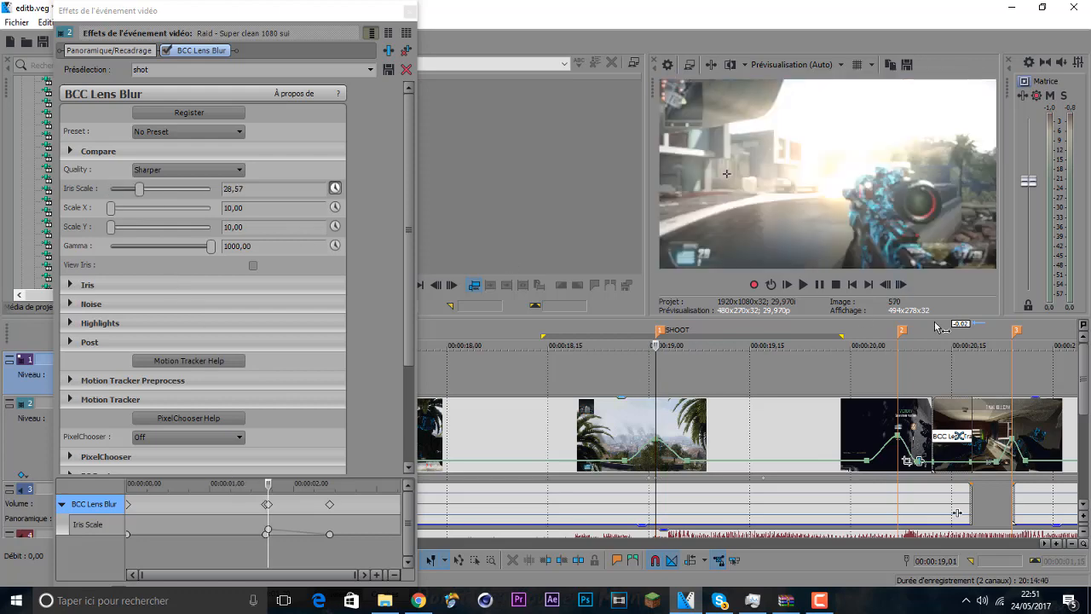
Step: Examine the Lens Blur Iris Scale animation frame by frame up to 00:00:19,17, return to the first SHOOT marker and close the effect window
left_click(902, 287)
left_click(902, 286)
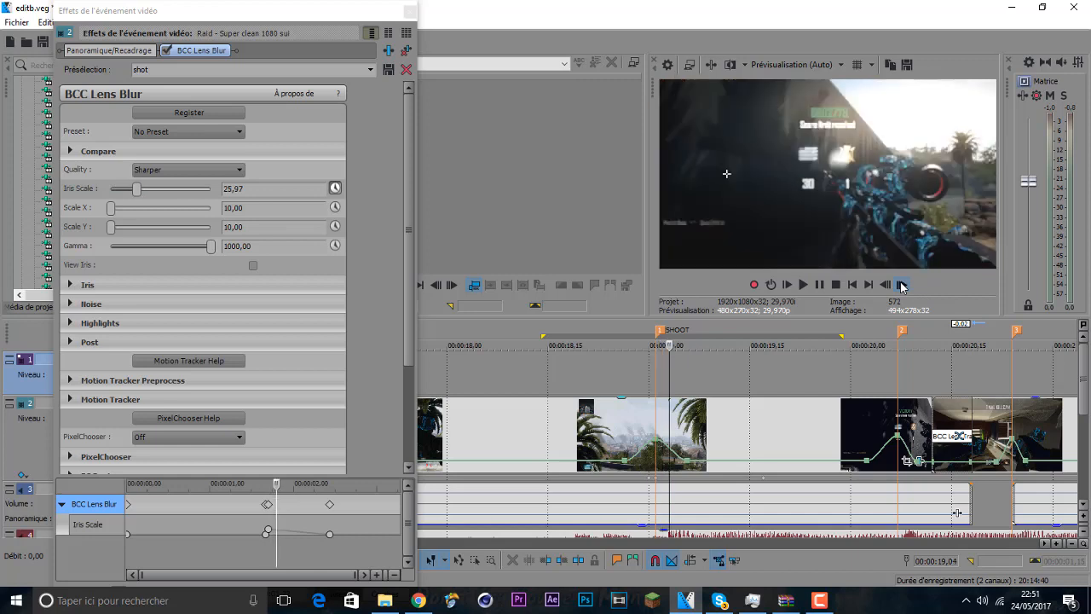
left_click(903, 287)
left_click(902, 286)
left_click(902, 286)
left_click(902, 287)
left_click(902, 287)
left_click(902, 287)
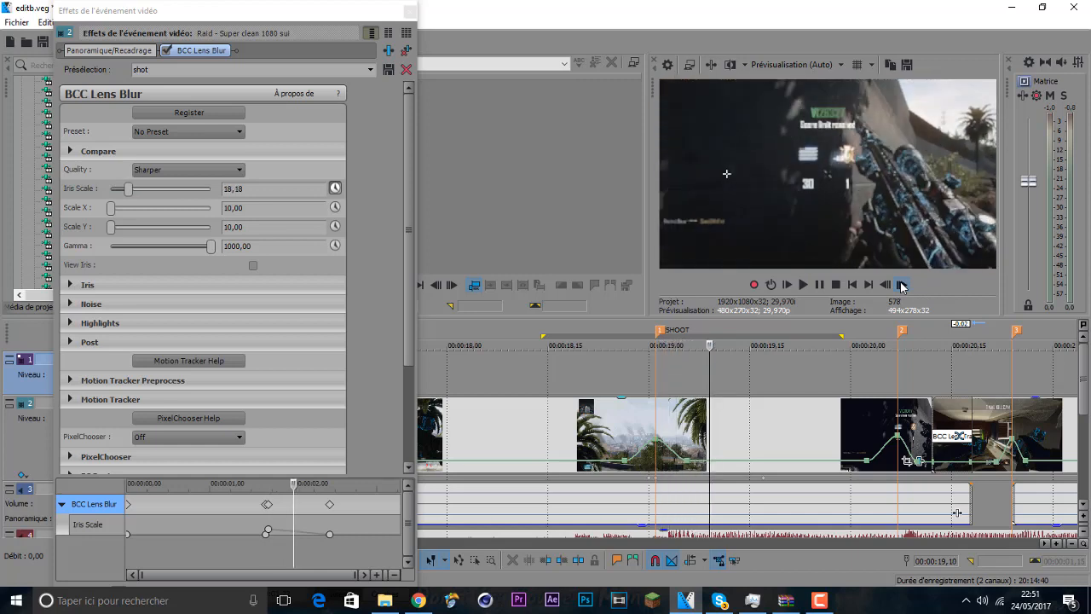
left_click(902, 287)
left_click(903, 287)
left_click(902, 287)
left_click(902, 287)
left_click(902, 286)
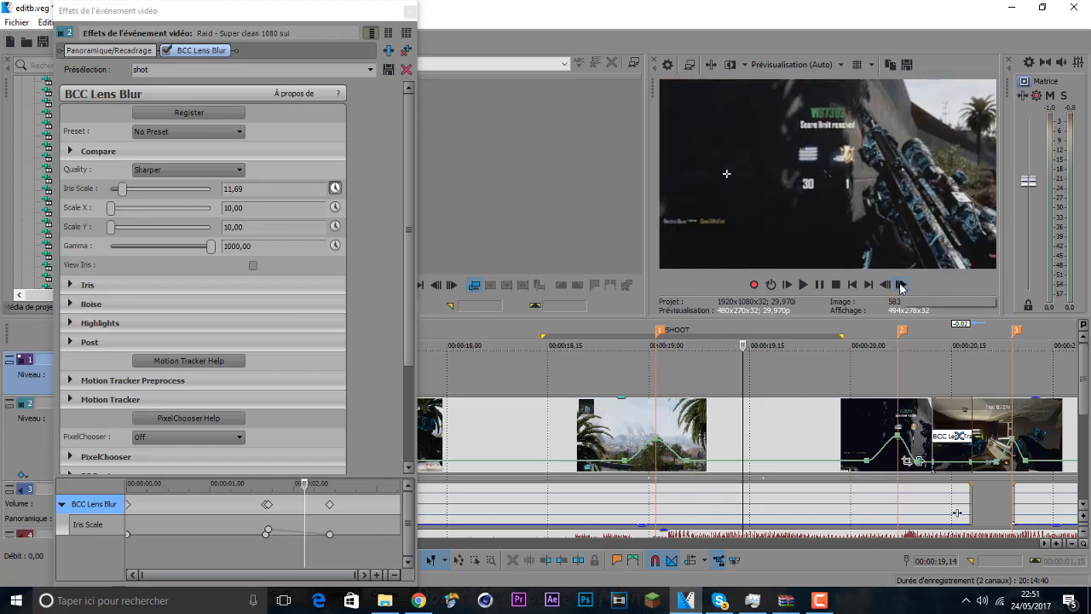
left_click(902, 287)
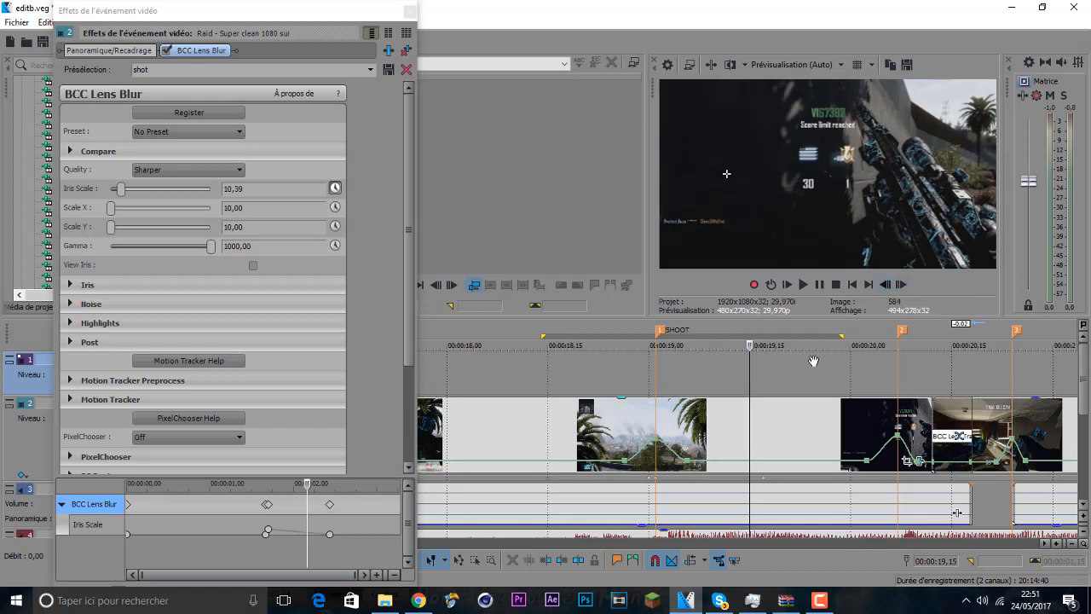
left_click(763, 411)
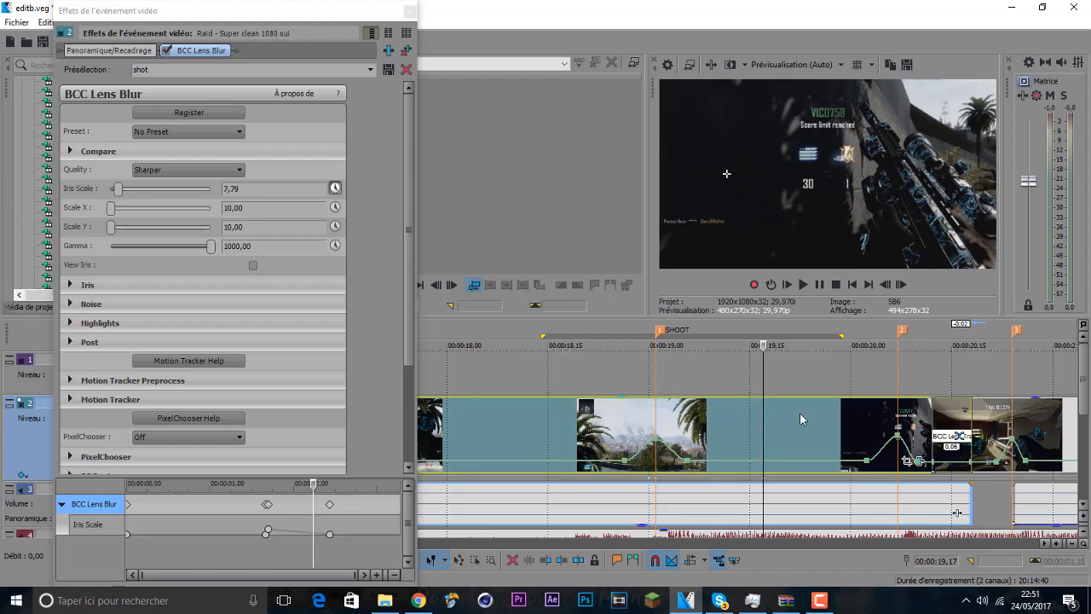
left_click(654, 387)
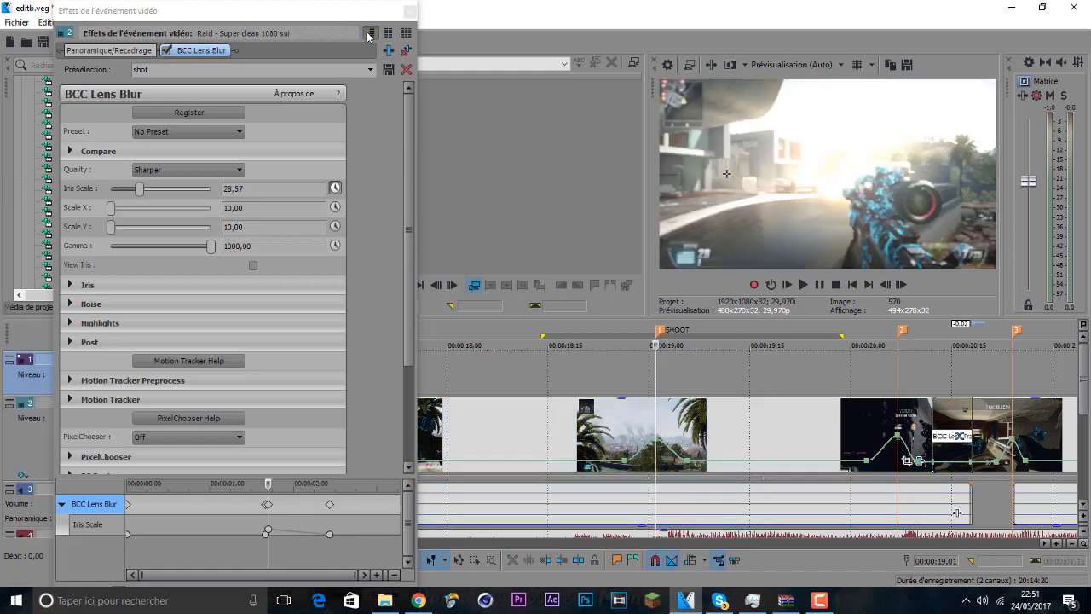
left_click(410, 12)
Step: Select the first gameplay clip on track 2 and check its frames between the first and second markers
scroll(841, 395, "down", 1)
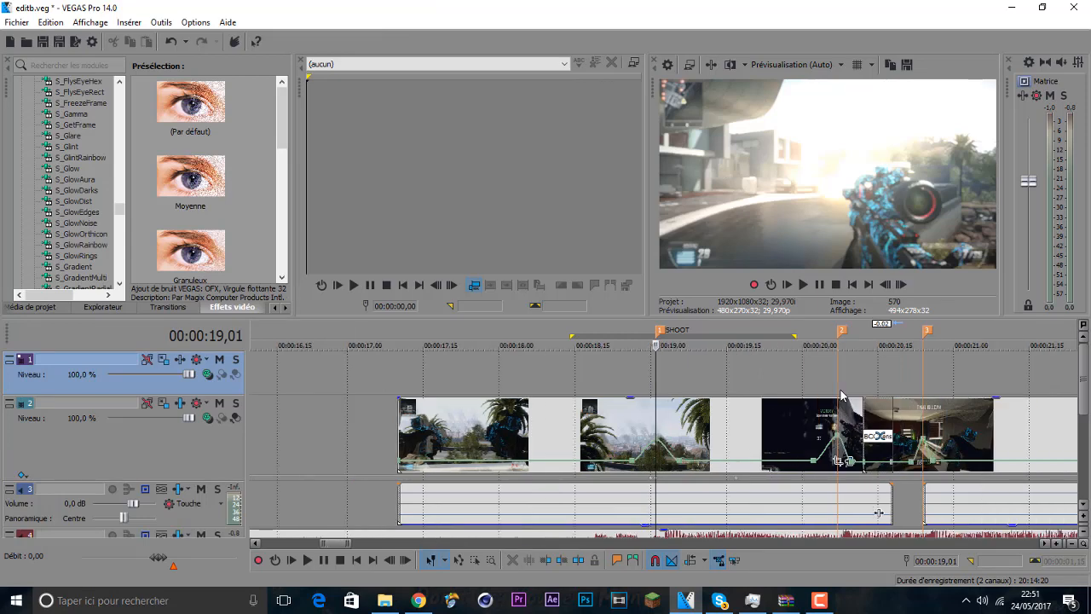
scroll(842, 394, "down", 1)
left_click(756, 415)
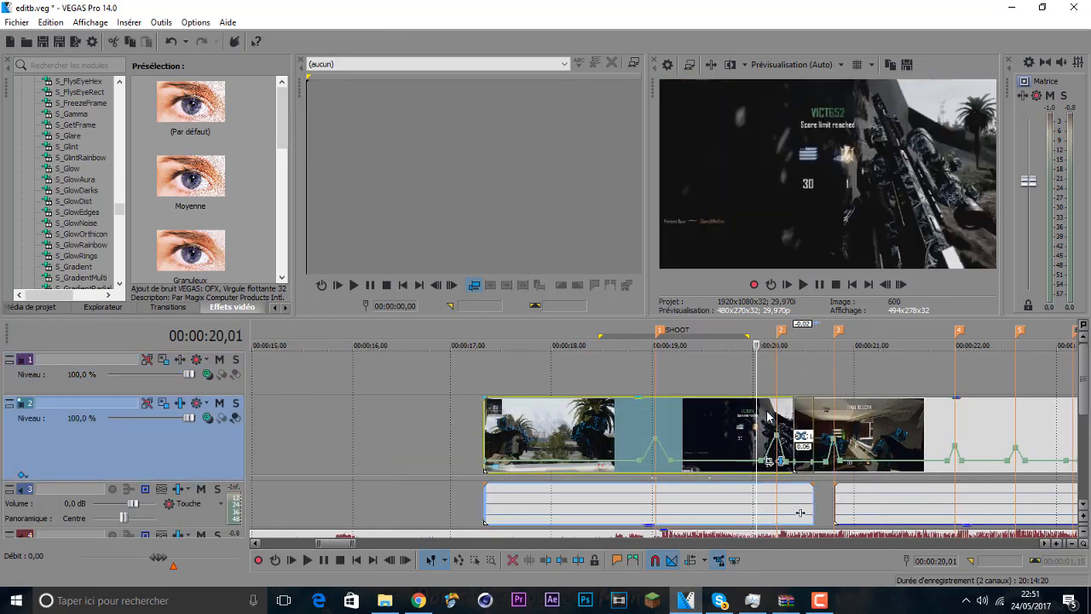
left_click(720, 414)
left_click(663, 409)
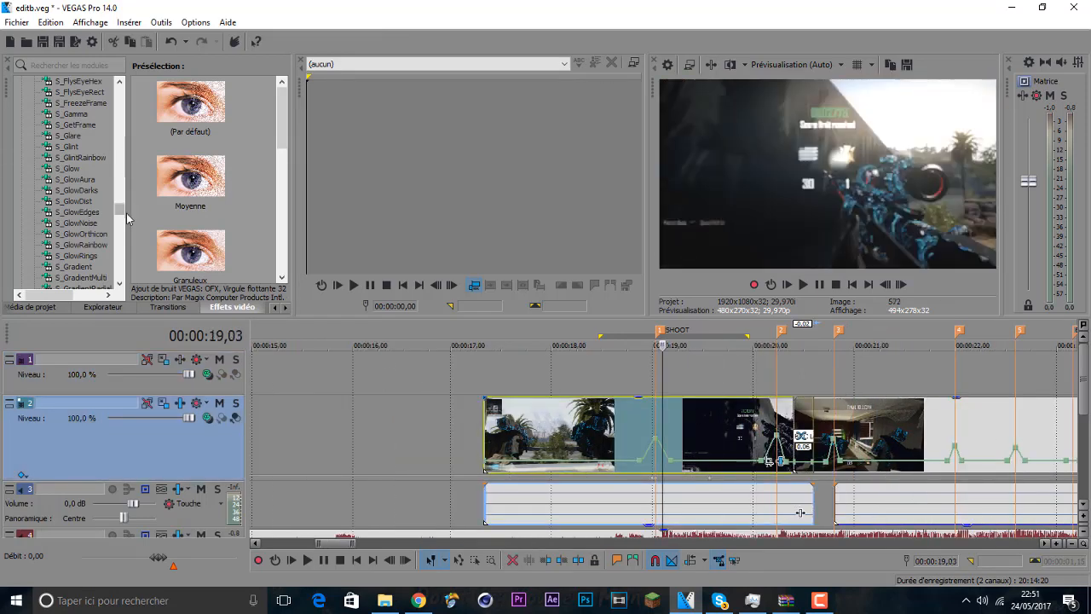
Step: Define a playback region from 00:00:18,03 to 00:00:20,08 around the first SHOOT marker and play the passage
left_click_drag(122, 217, 122, 208)
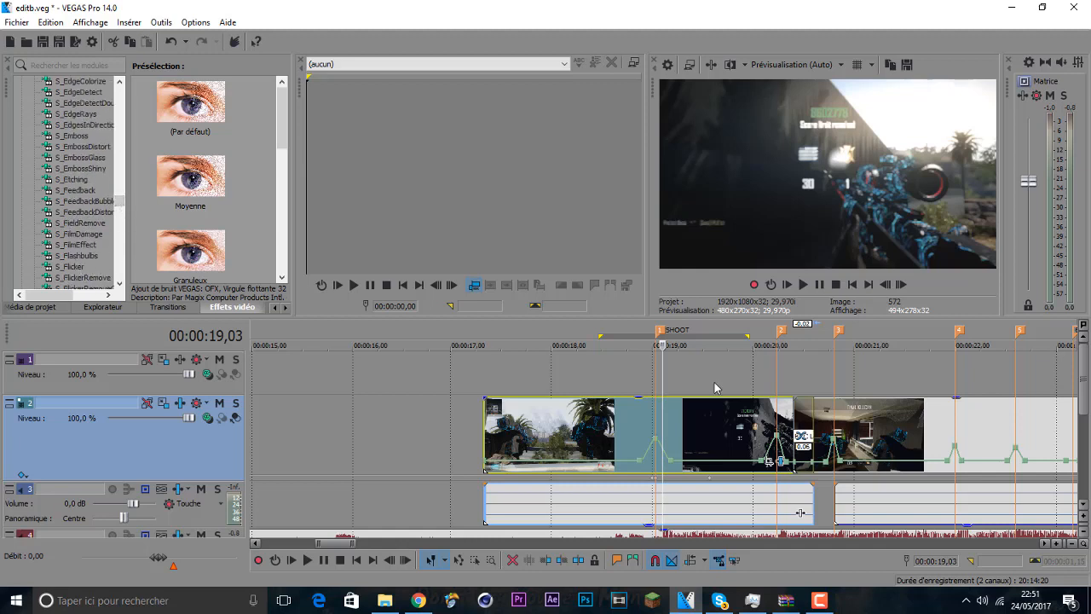
left_click(605, 375)
left_click_drag(561, 375, 779, 356)
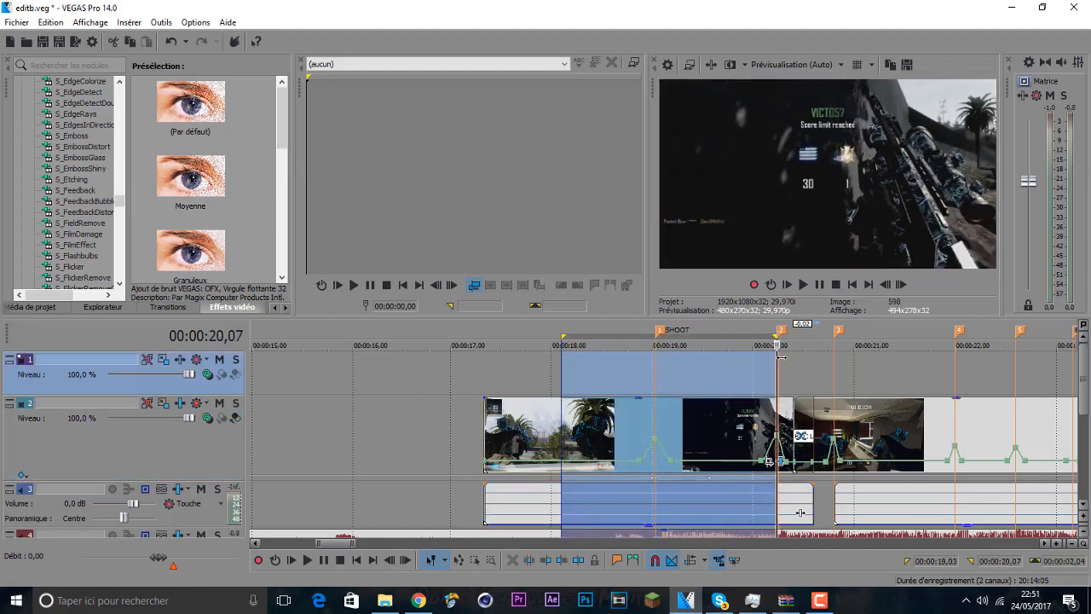
key("space")
left_click(821, 285)
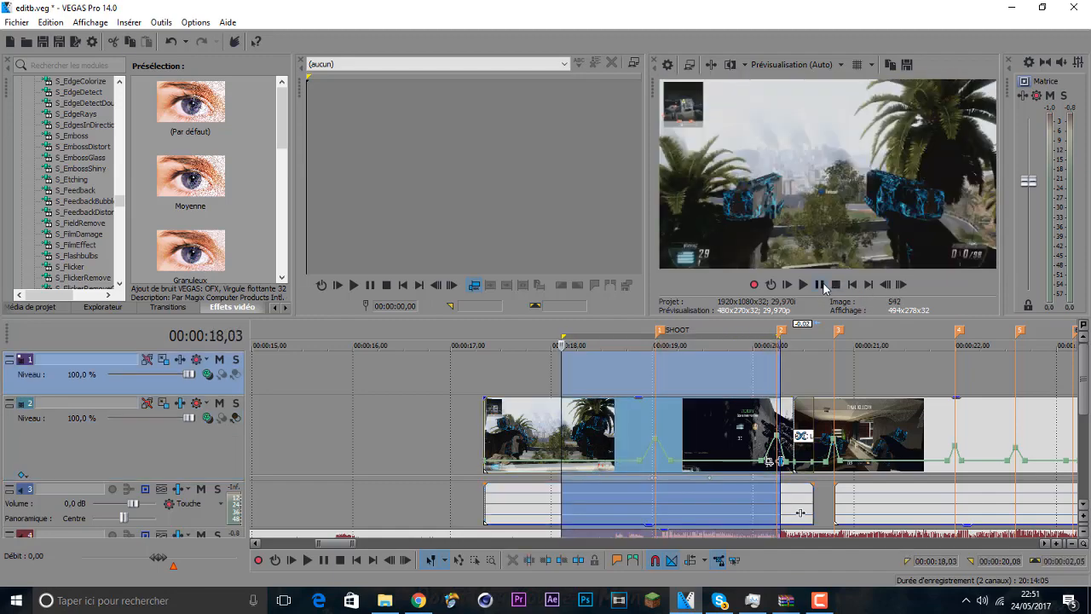
key("space")
left_click(824, 288)
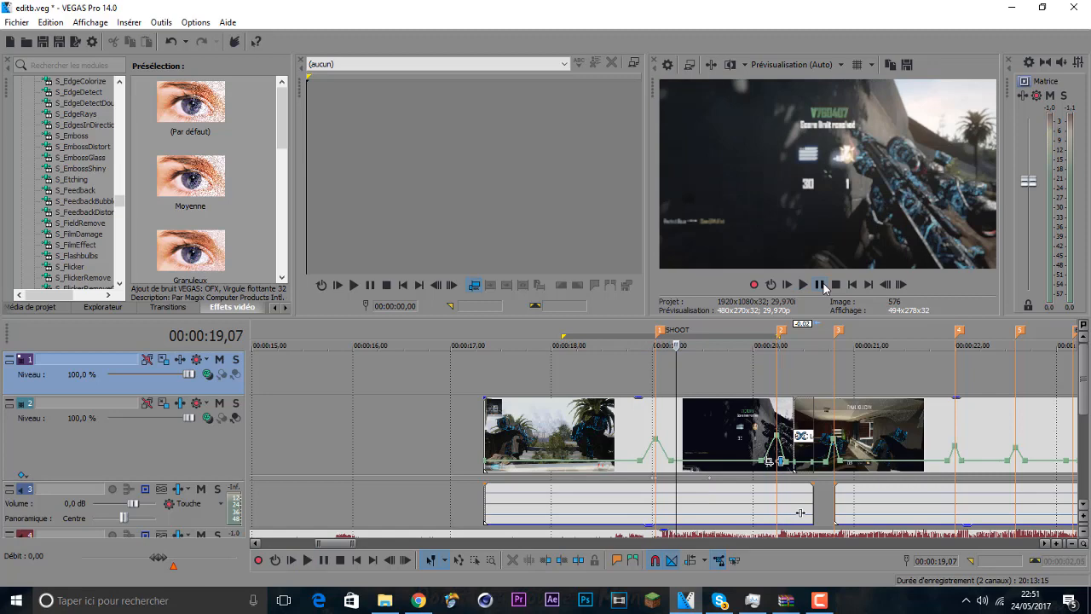
key("space")
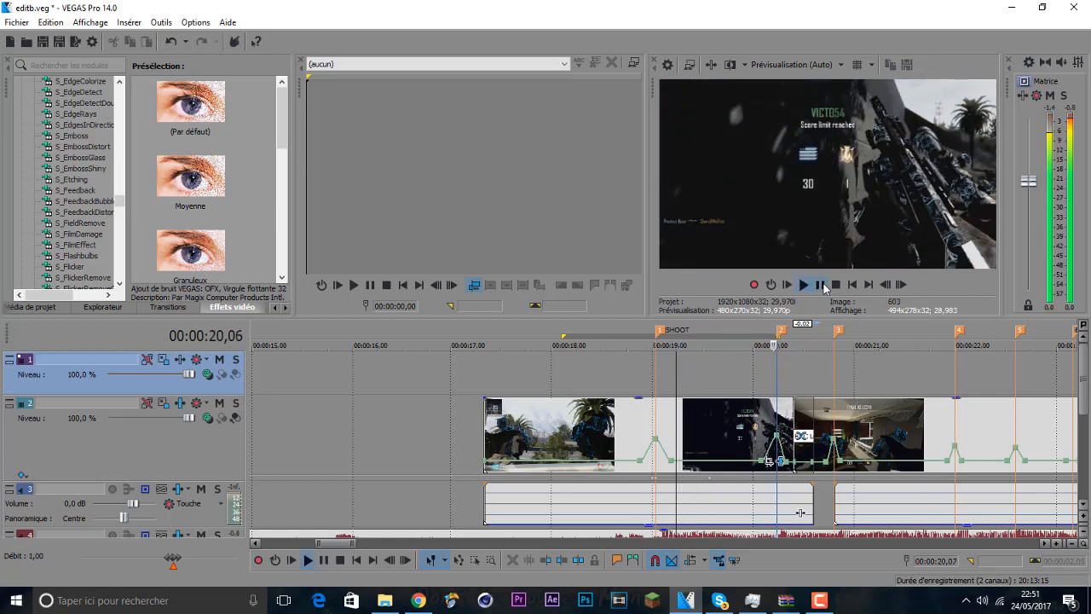
Step: Check the frames around the first SHOOT marker at 00:00:19,01 and at 00:00:18,26
left_click(666, 361)
left_click(649, 359)
left_click(655, 359)
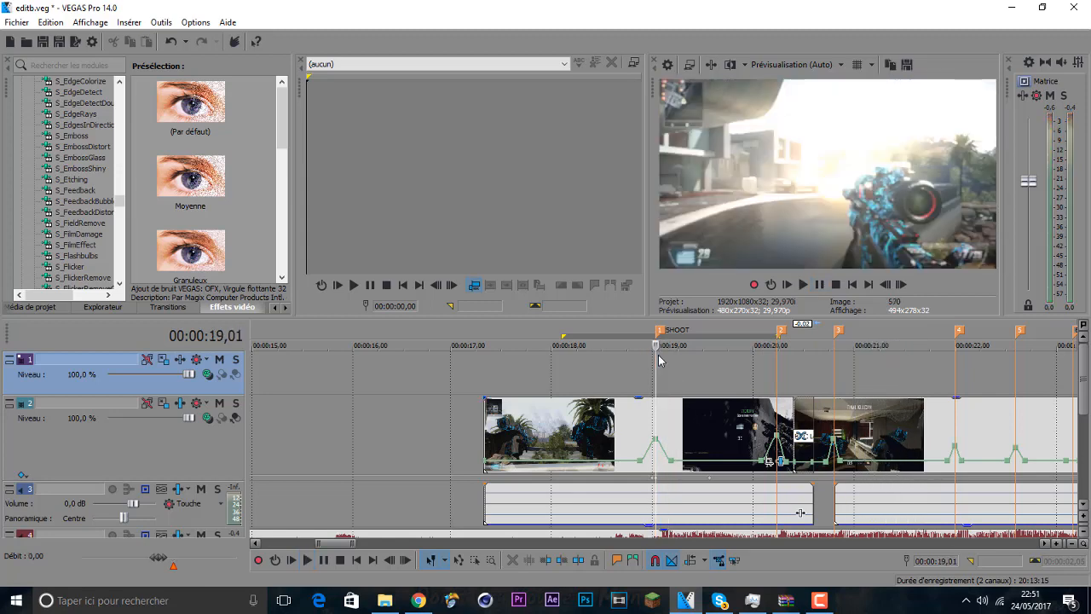
left_click(639, 363)
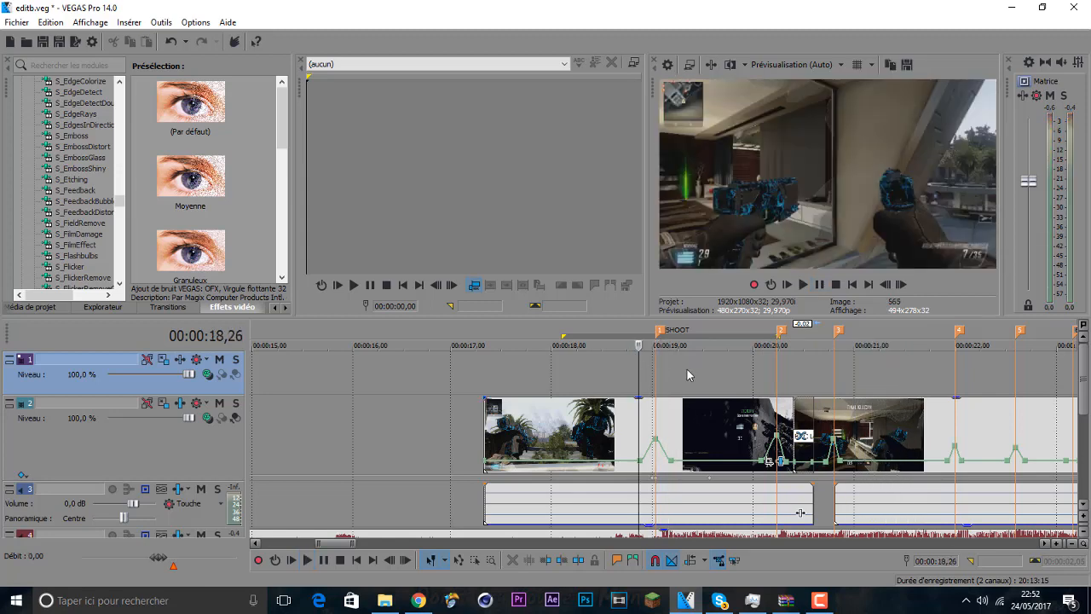
Step: Find the S_Flicker effect in the video effects list and display its presets
scroll(86, 240, "down", 1)
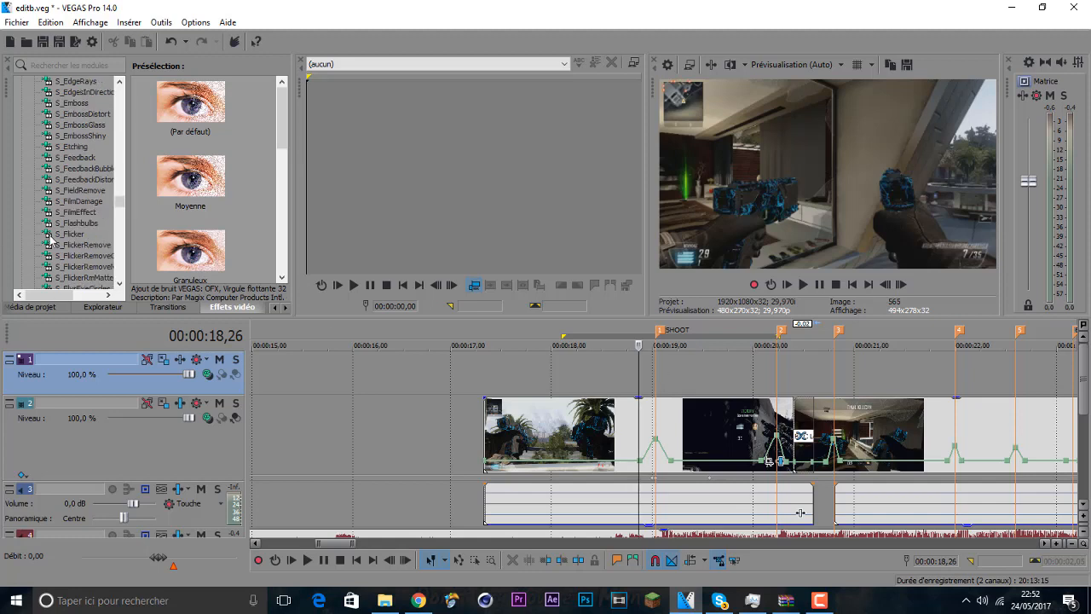
left_click_drag(73, 240, 88, 238)
left_click(75, 237)
scroll(832, 423, "down", 1)
scroll(863, 425, "up", 1)
scroll(863, 426, "up", 2)
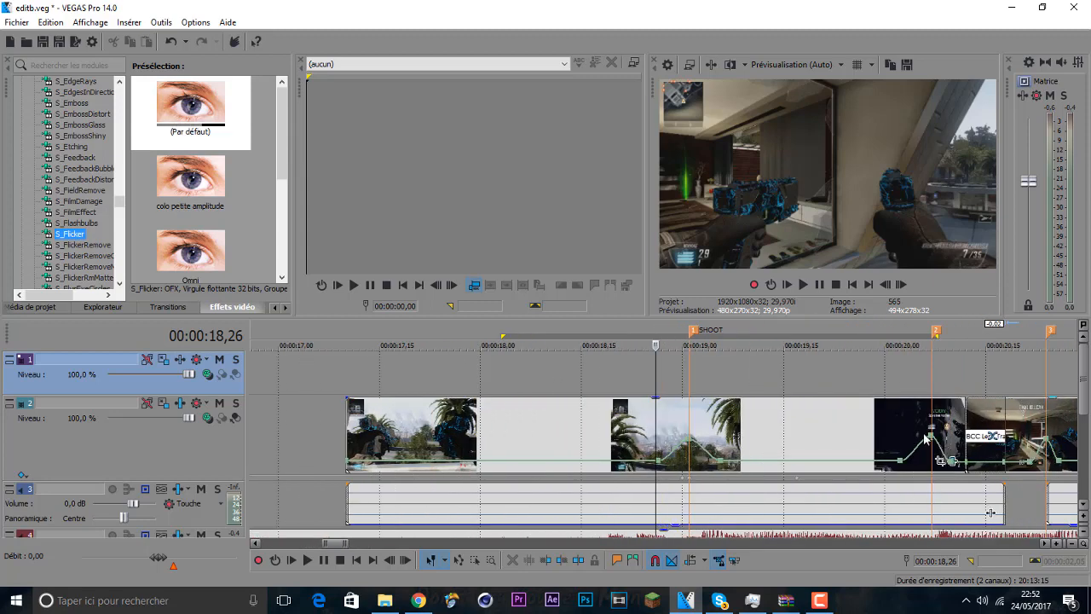
mouse_move(339, 546)
left_mouse_down()
mouse_move(357, 546)
mouse_move(339, 546)
left_mouse_up()
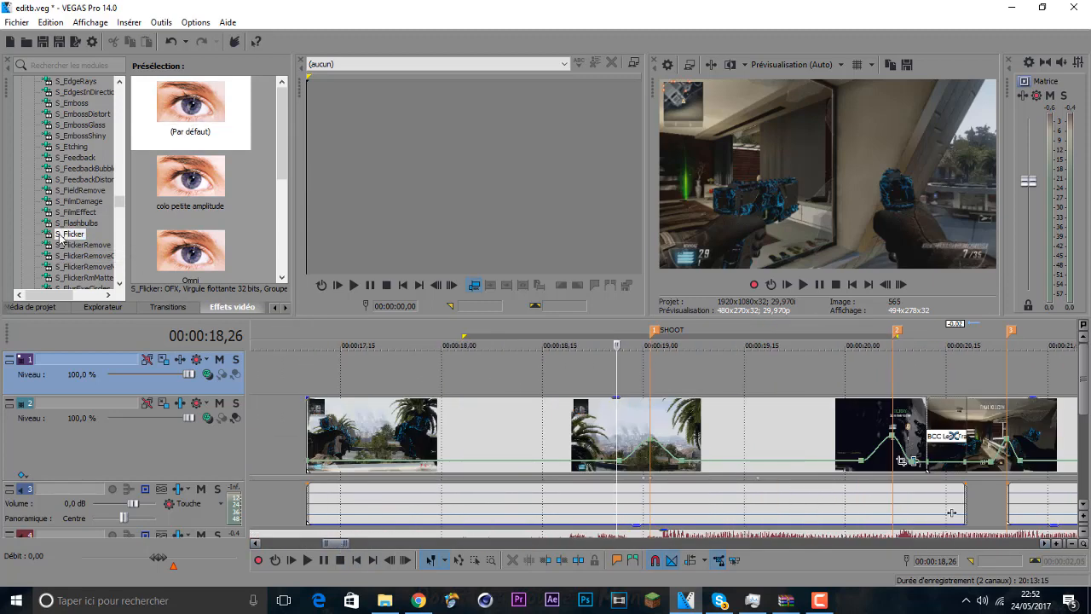
Step: Add the Netteté effect to track 2 and load its "netteté colo" preset
scroll(77, 249, "up", 4)
scroll(79, 249, "down", 10)
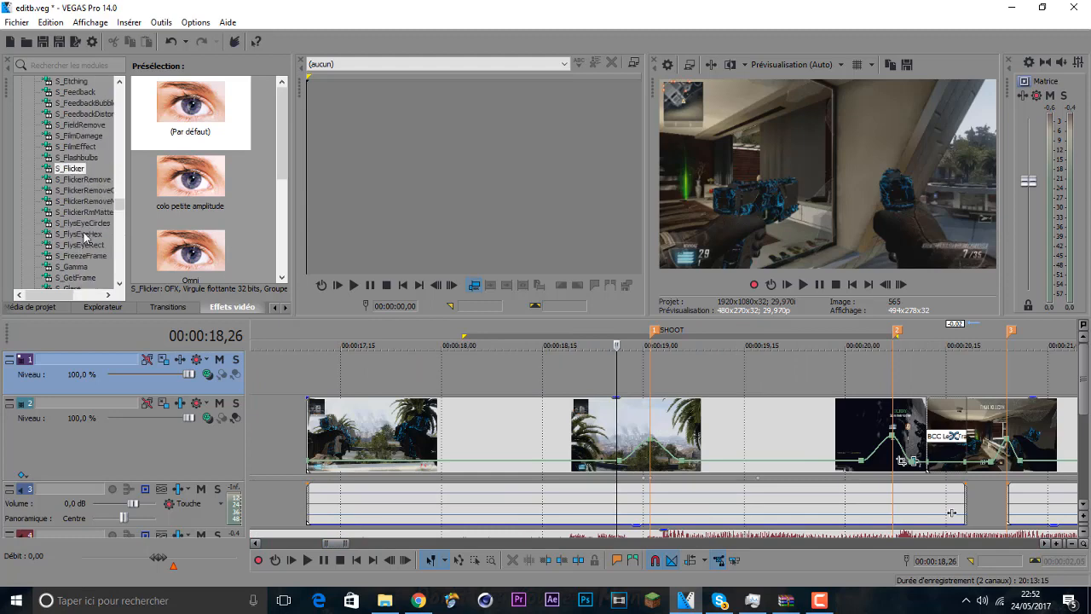
scroll(85, 238, "down", 15)
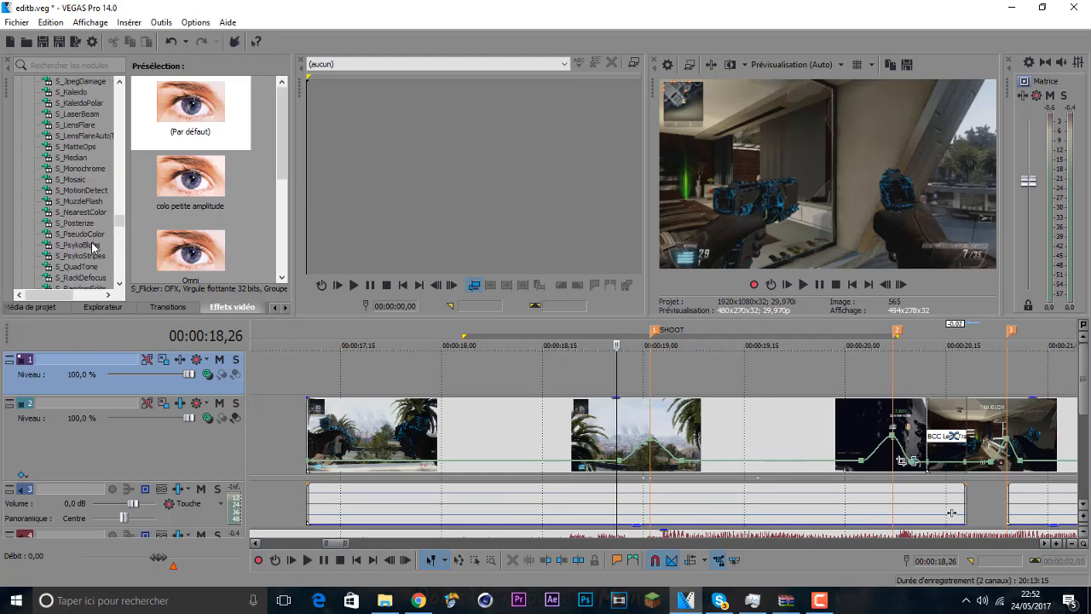
scroll(93, 248, "down", 7)
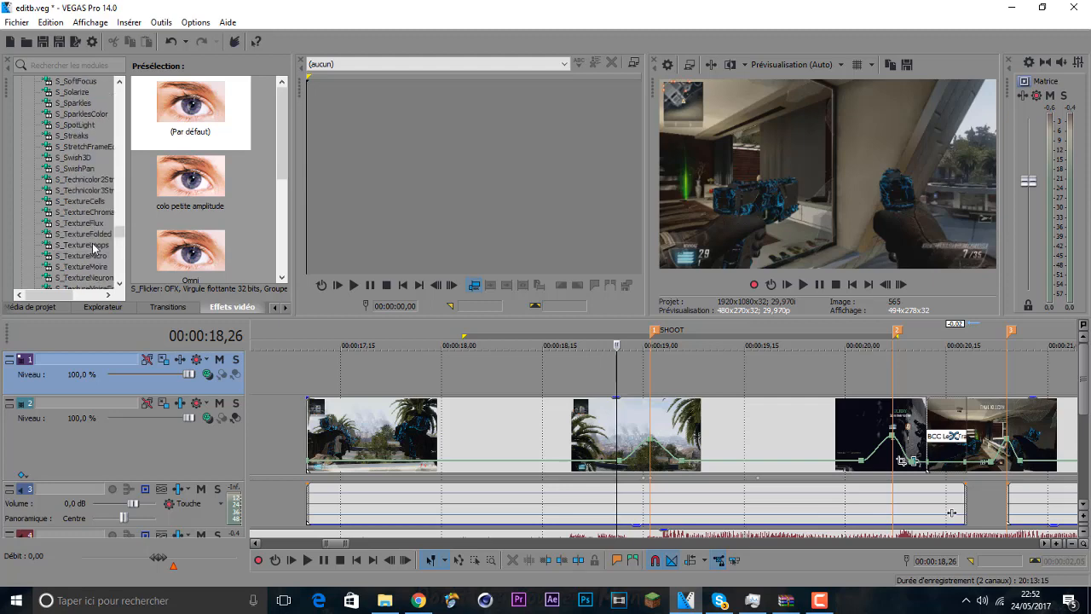
left_click_drag(121, 239, 120, 165)
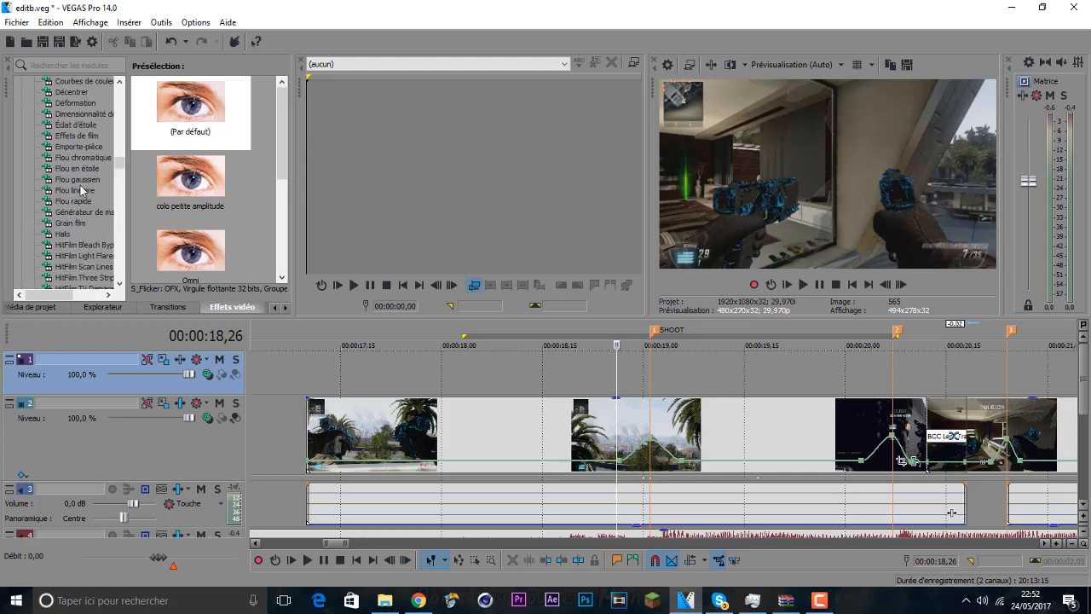
scroll(84, 209, "down", 5)
scroll(103, 257, "down", 1)
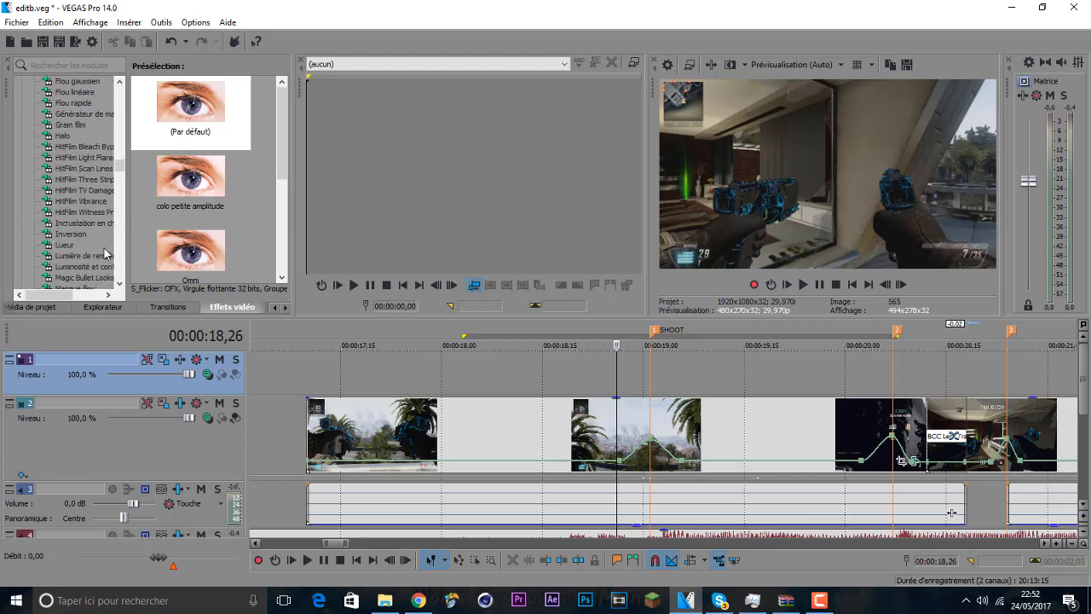
left_click_drag(84, 278, 148, 331)
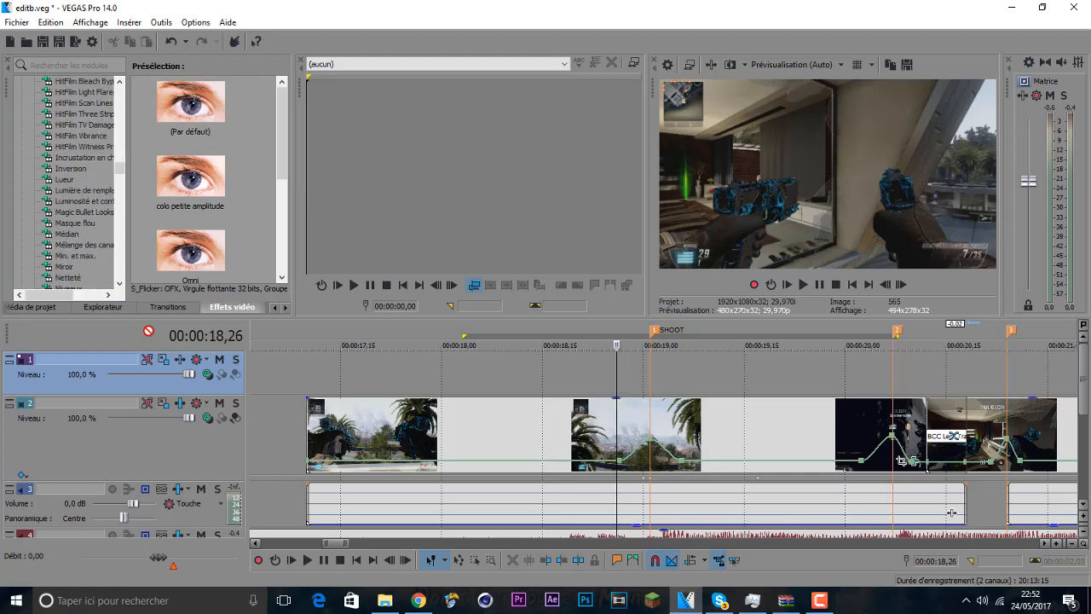
left_click_drag(356, 363, 170, 439)
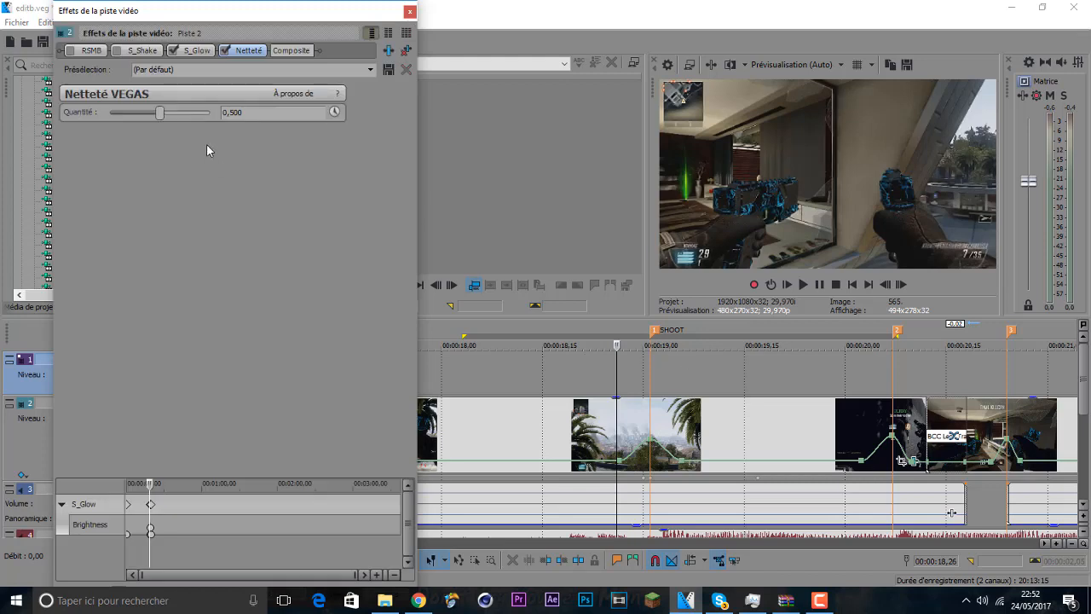
left_click(376, 69)
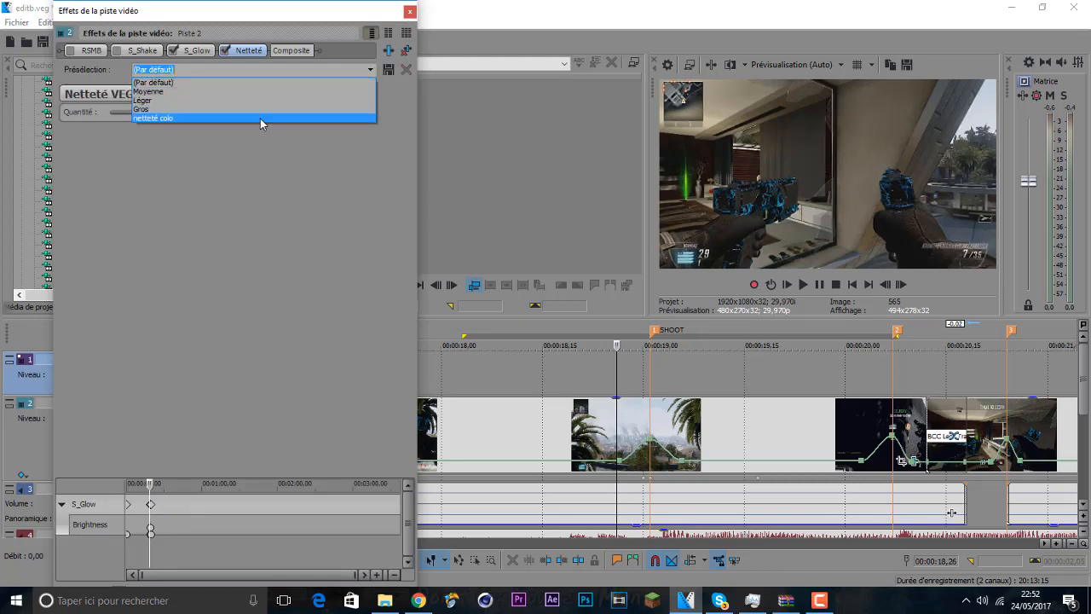
left_click(260, 119)
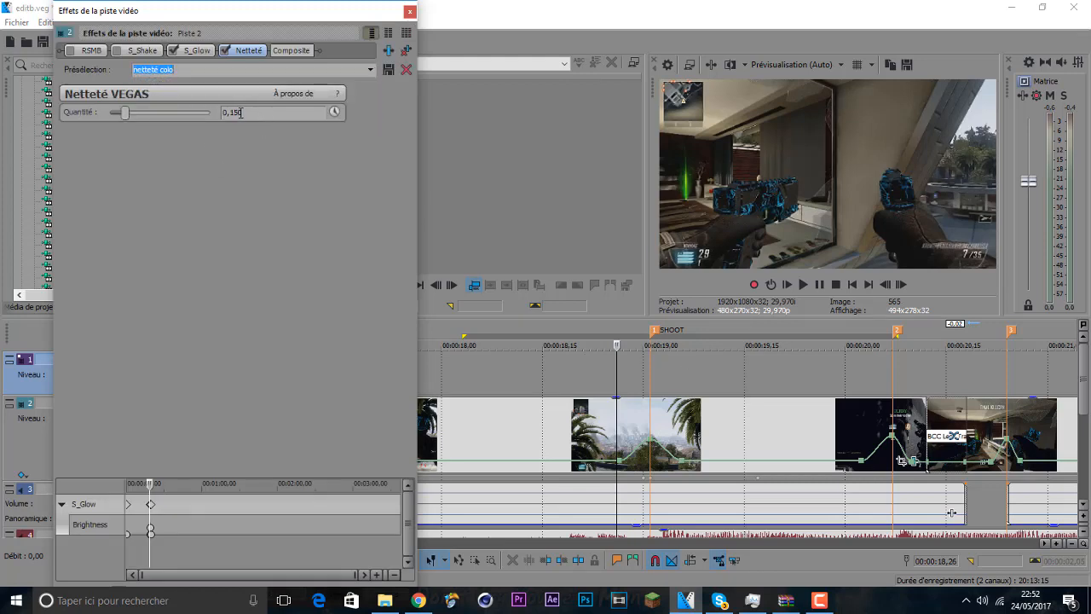
Step: Compare the image with and without Netteté, disable Netteté and S_Glow on track 2, and close the track effects window
left_click(224, 51)
left_click(224, 51)
left_click(173, 51)
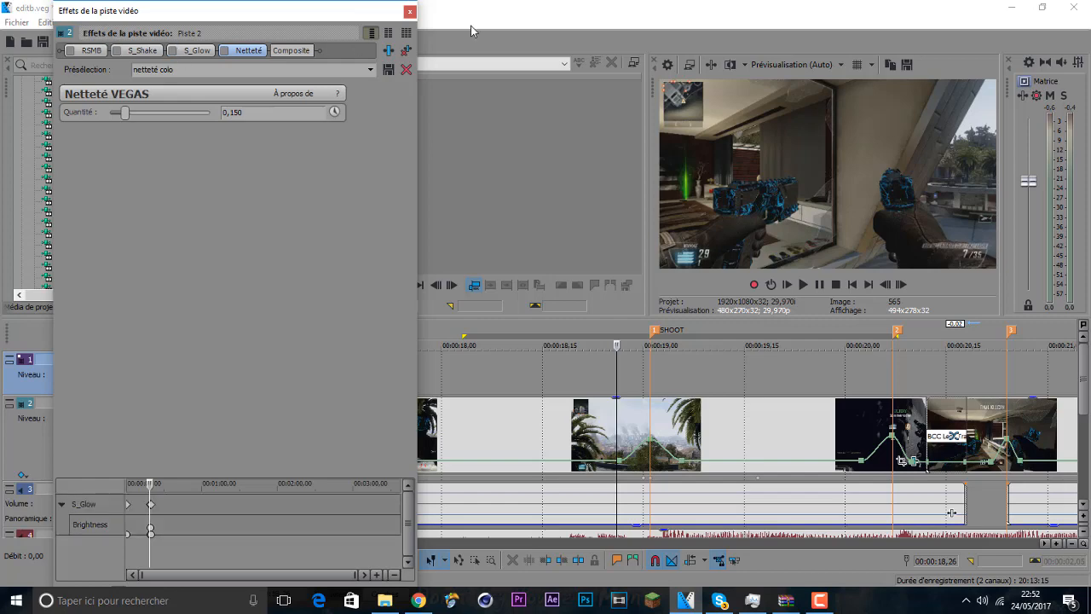
left_click(410, 11)
Step: Check the first clip's frames at 00:00:19,01, at 00:00:19,05 and near the second marker
left_click(650, 422)
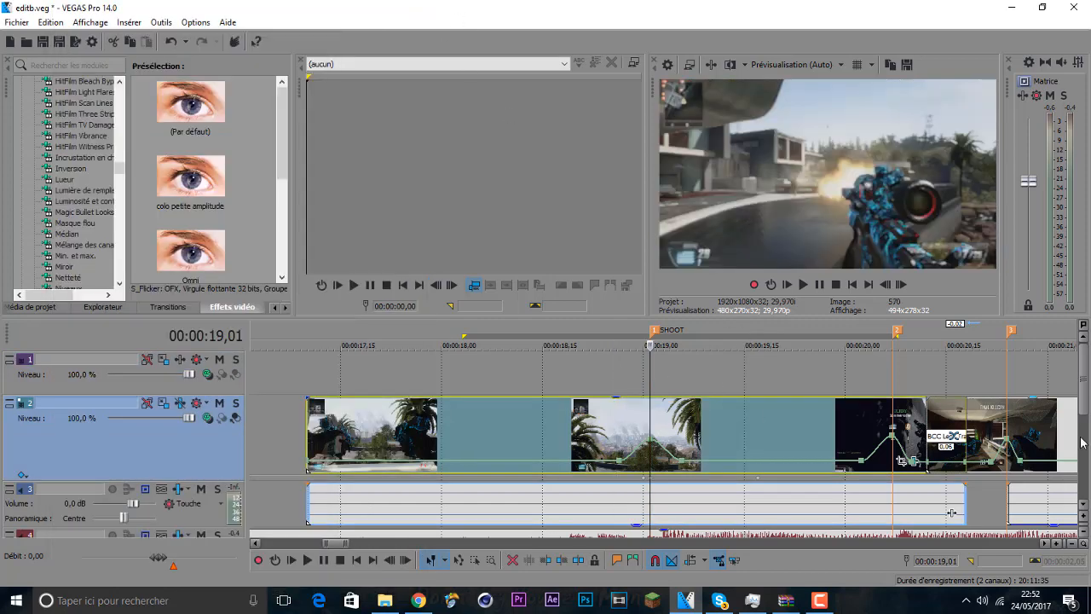
scroll(669, 405, "up", 5)
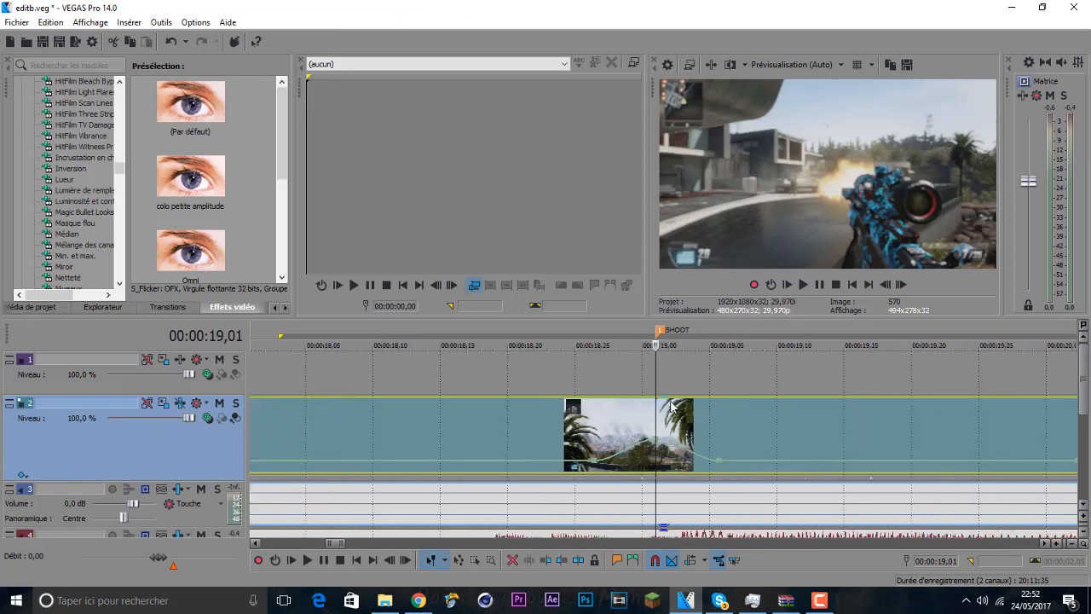
scroll(669, 405, "down", 5)
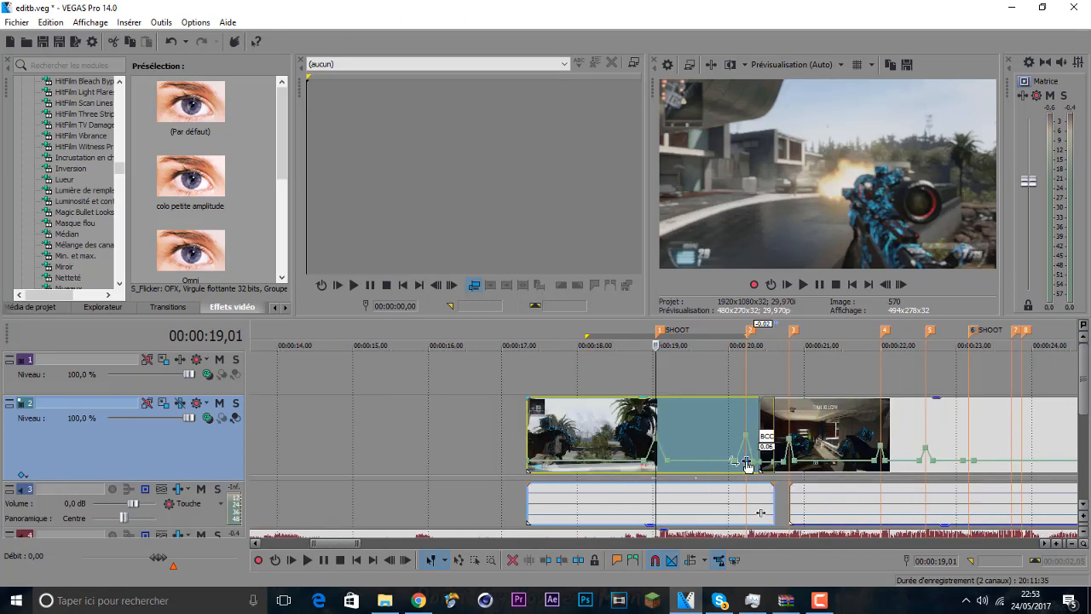
scroll(748, 464, "up", 4)
left_click(869, 423)
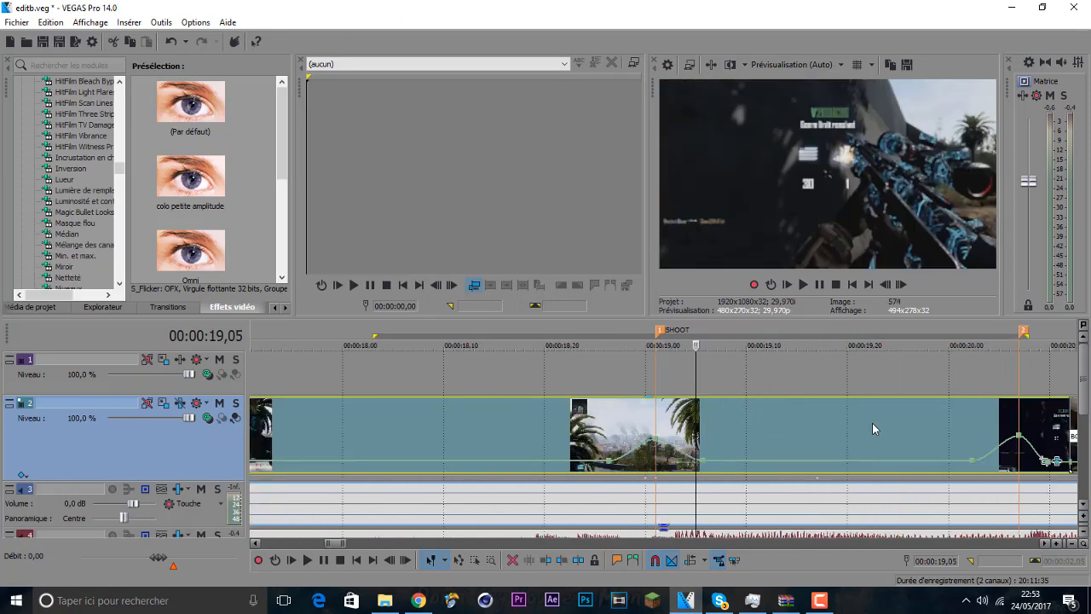
left_click(1016, 431)
scroll(874, 431, "down", 3)
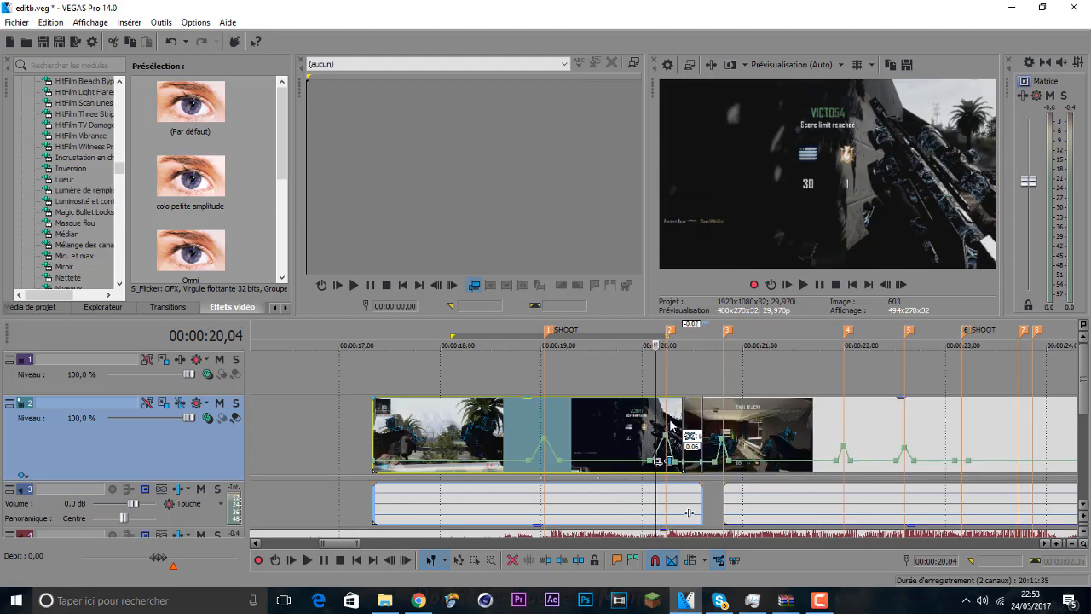
Step: Examine the BCC Lens Transition between the first two clips frame by frame, back and forth from 00:00:20,12 to 00:00:20,23
left_click(681, 422)
scroll(884, 428, "up", 3)
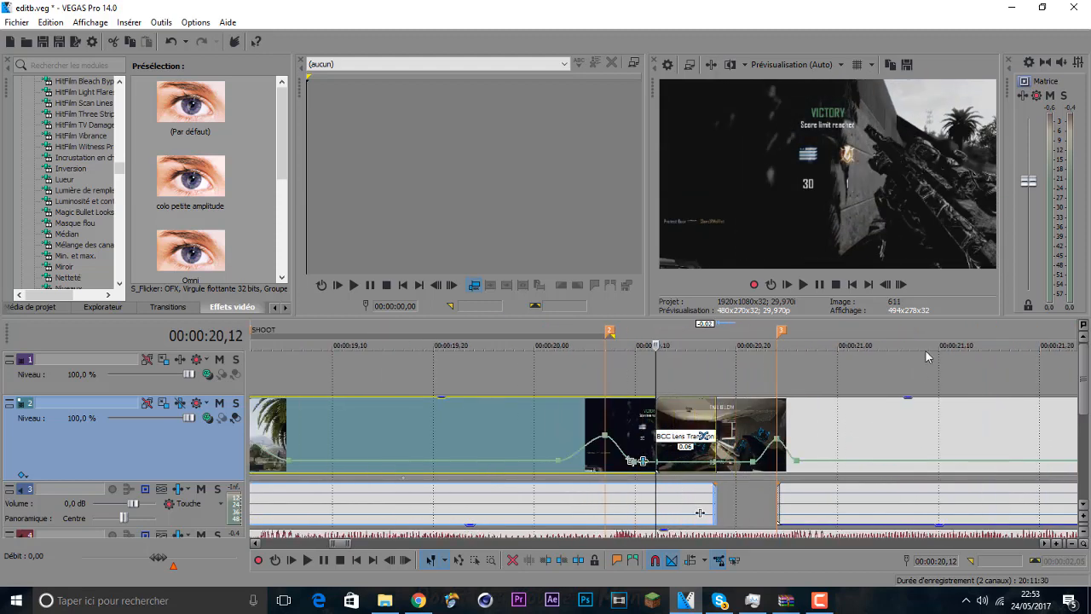
left_click(903, 285)
left_click(904, 285)
left_click(904, 285)
left_click(904, 285)
left_click(903, 285)
left_click(903, 285)
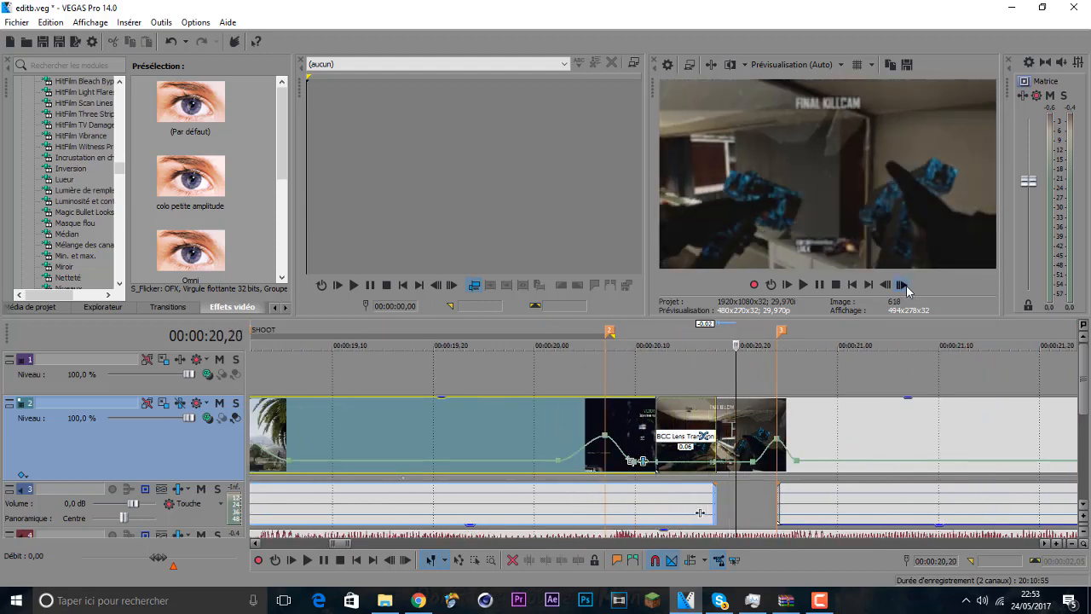
left_click(904, 285)
left_click(904, 285)
double_click(886, 285)
left_click(887, 285)
double_click(887, 285)
double_click(886, 285)
double_click(887, 285)
double_click(886, 285)
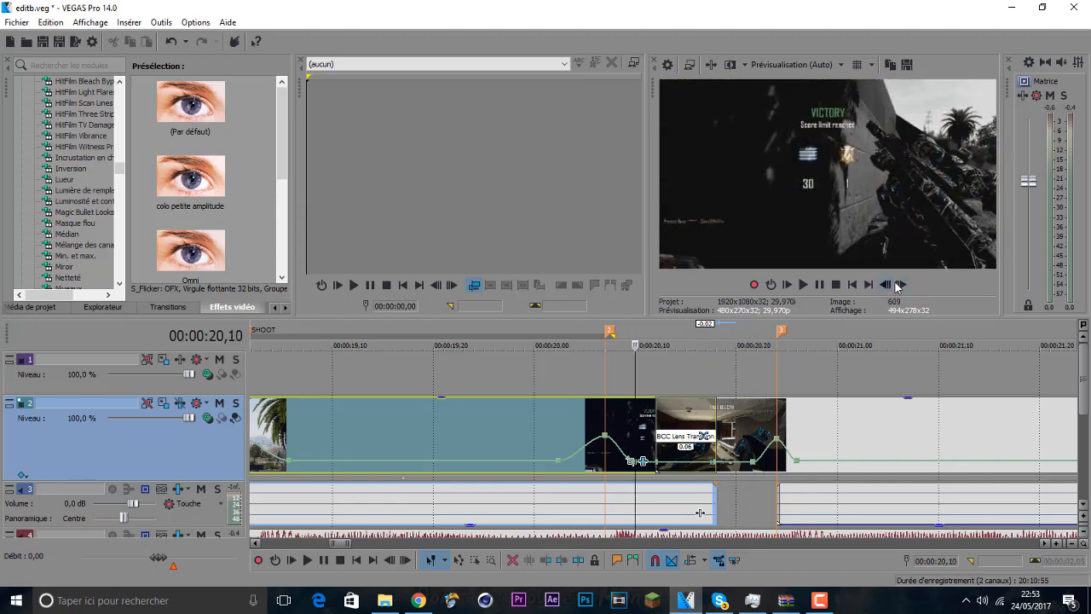
left_click(887, 285)
double_click(902, 284)
double_click(902, 285)
left_click(902, 285)
double_click(902, 285)
double_click(902, 285)
double_click(903, 285)
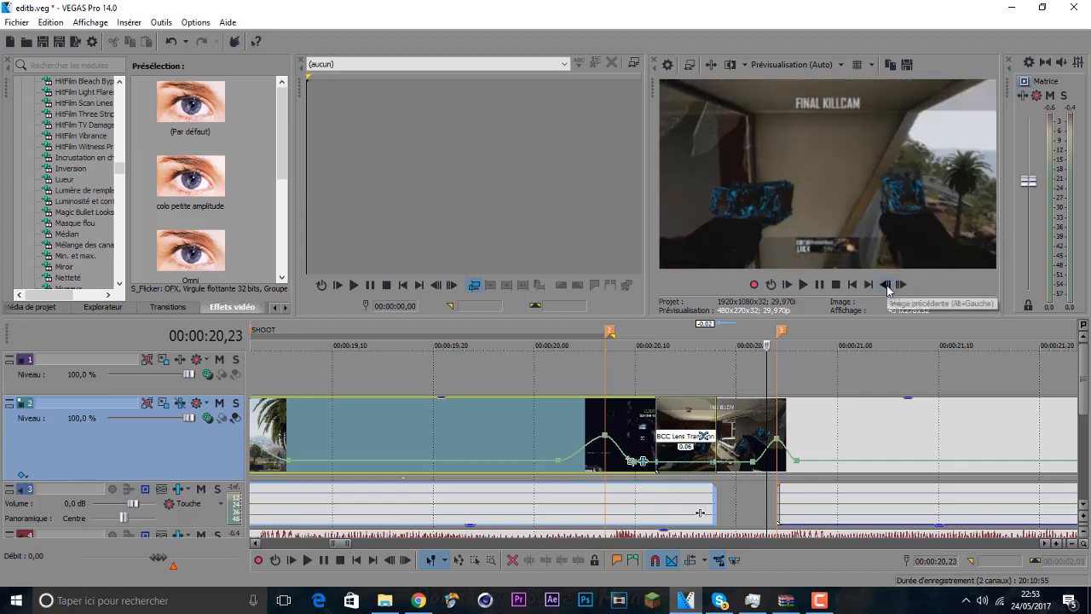
Step: Display the BCC Lens Transition presets and open the settings of the transition between the first two clips on track 2
left_click(179, 309)
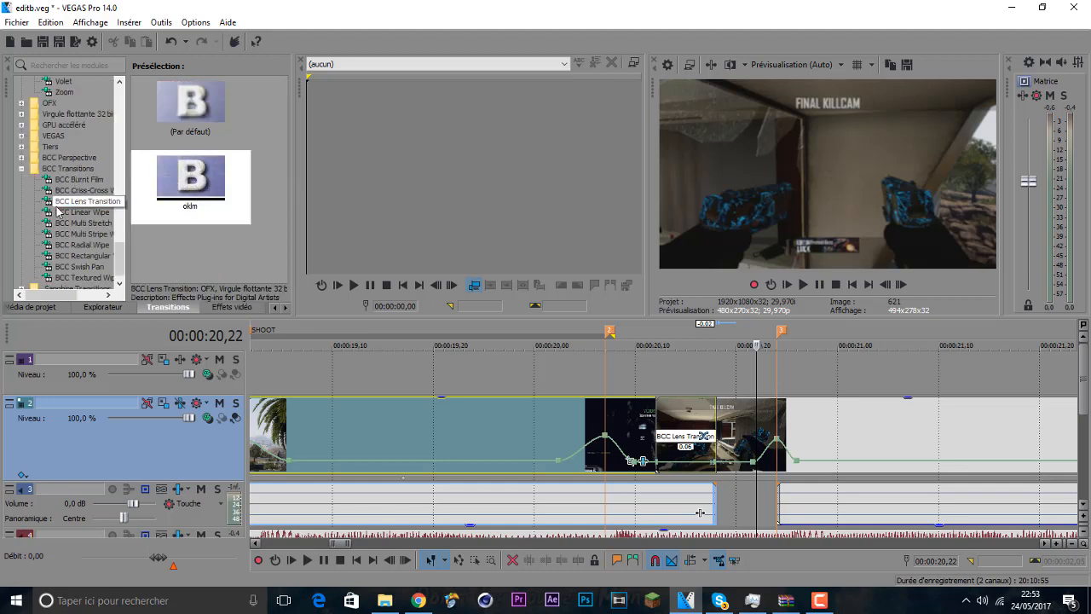
left_click(56, 204)
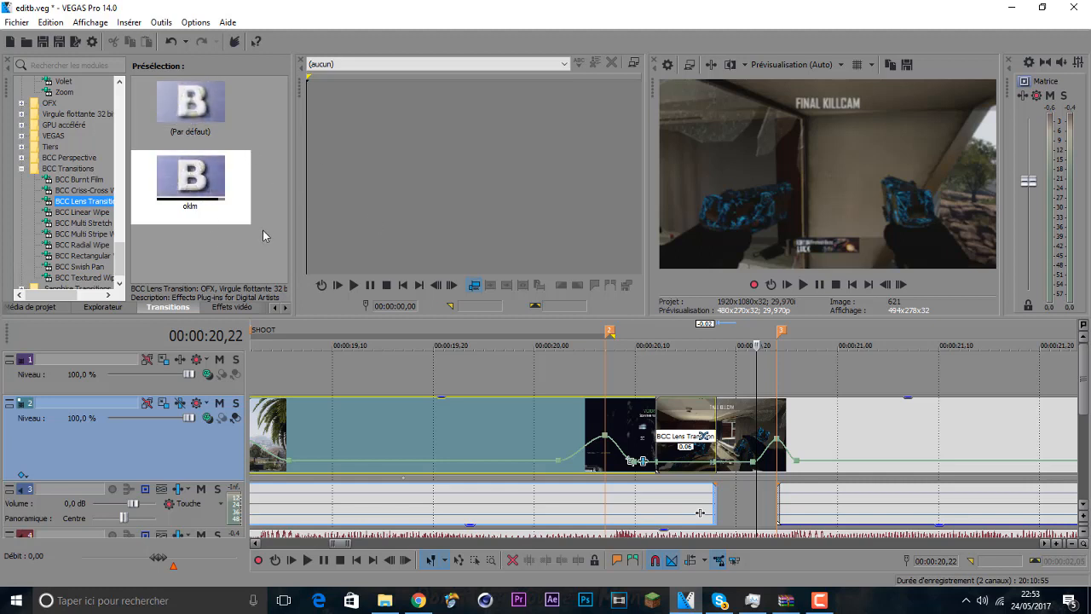
left_click(697, 419)
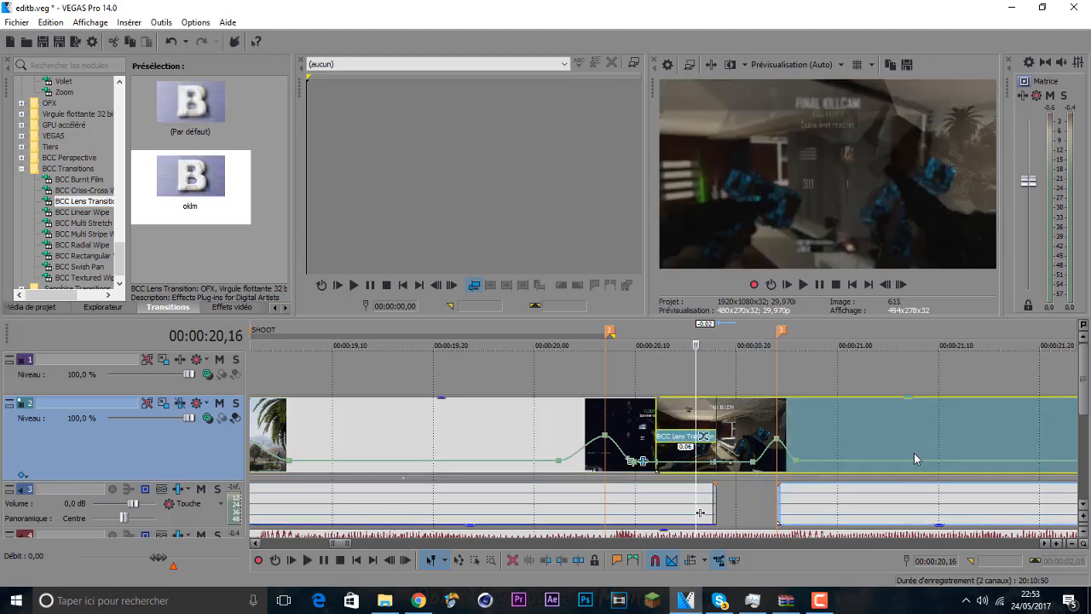
scroll(914, 457, "up", 1)
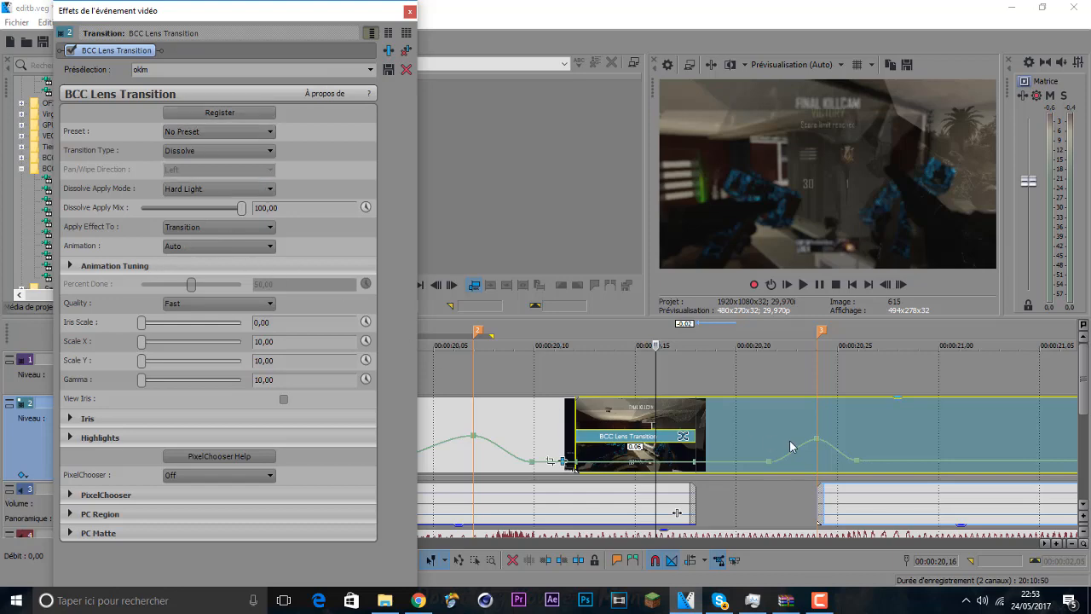
Step: Move the second clip on track 2 six frames later so that it no longer overlaps the first clip
left_click(572, 422)
scroll(833, 427, "down", 6)
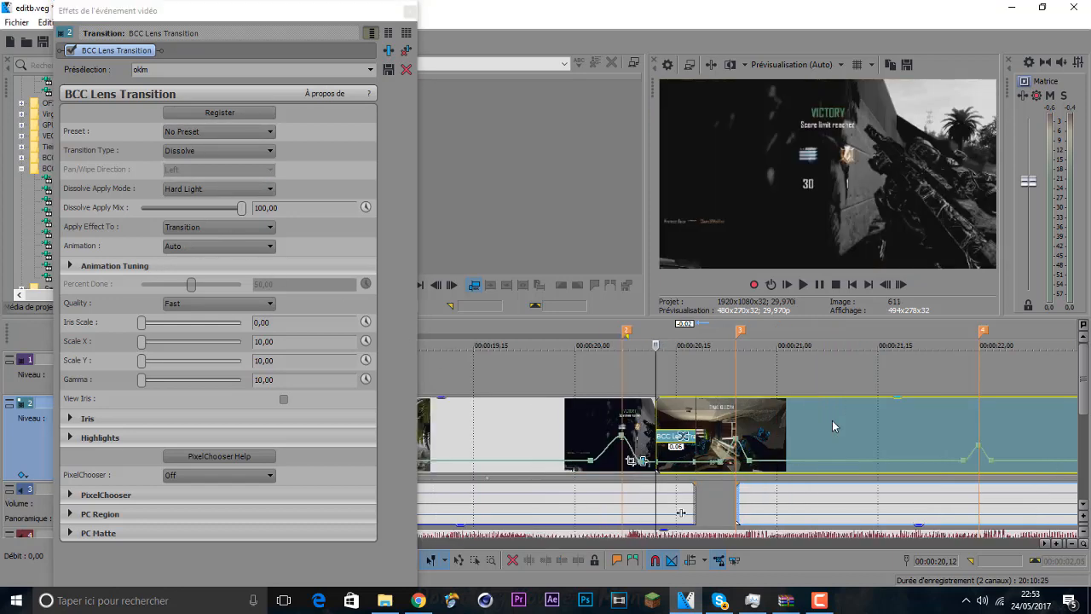
scroll(833, 426, "up", 3)
left_click_drag(706, 435, 746, 435)
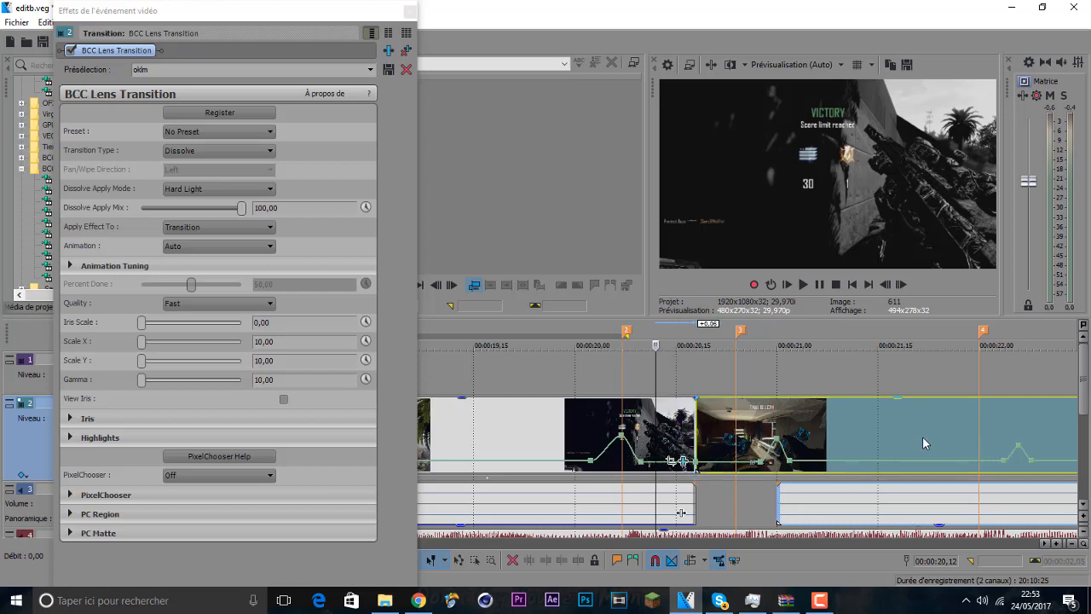
Step: Move the second clip on track 2 six frames earlier to overlap the first clip, and play the BCC Lens Transition
left_click_drag(943, 438, 901, 441)
left_click_drag(805, 432, 810, 432)
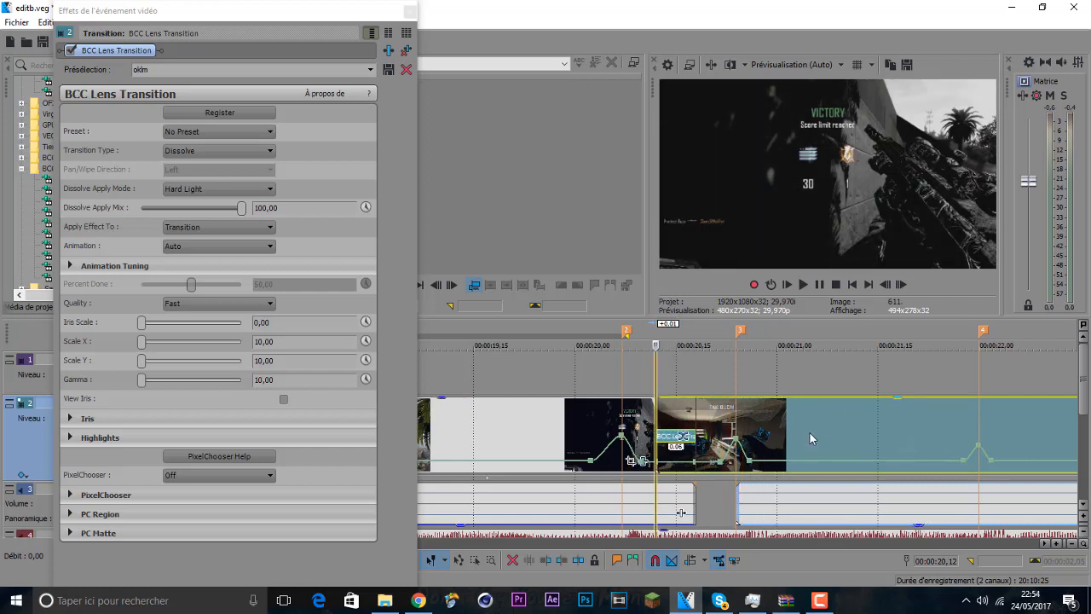
key("space")
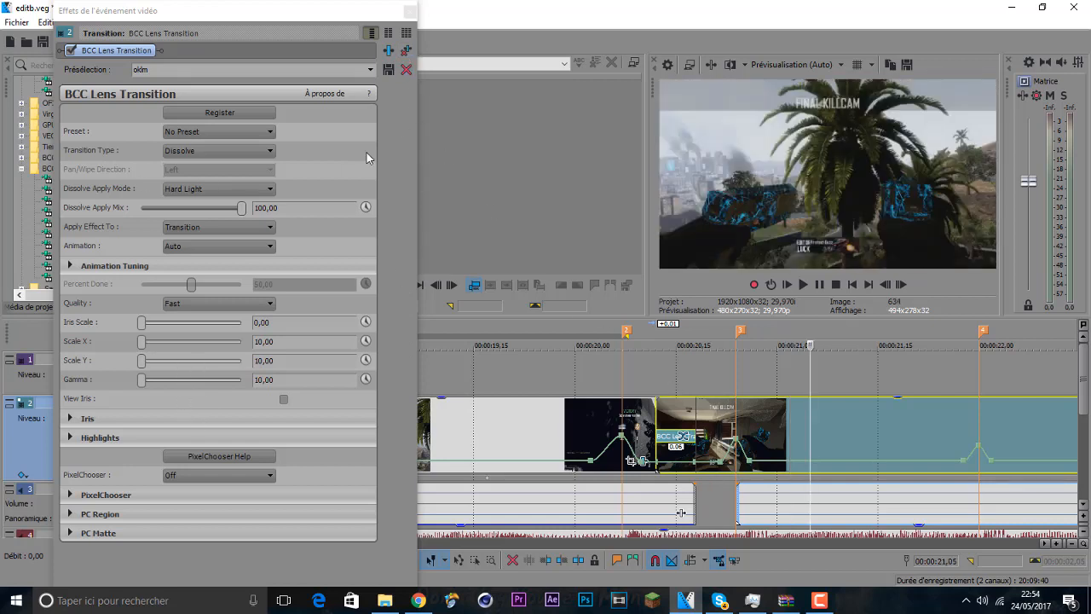
left_click(410, 11)
left_click(410, 12)
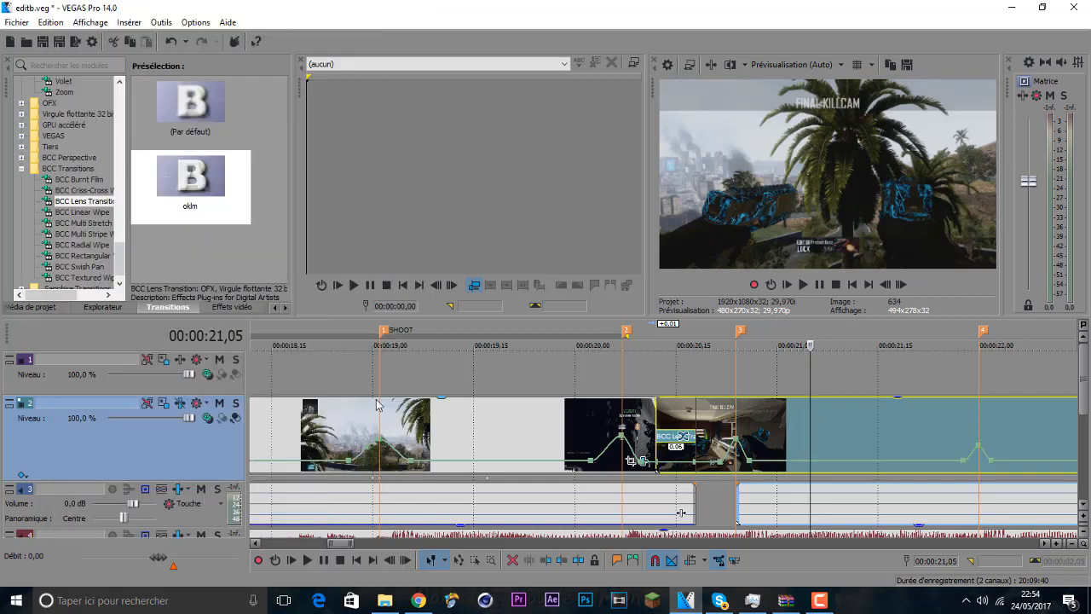
Step: Add the default S_Glint video effect to track 2 and set its Brightness to 0,238
scroll(72, 202, "up", 10)
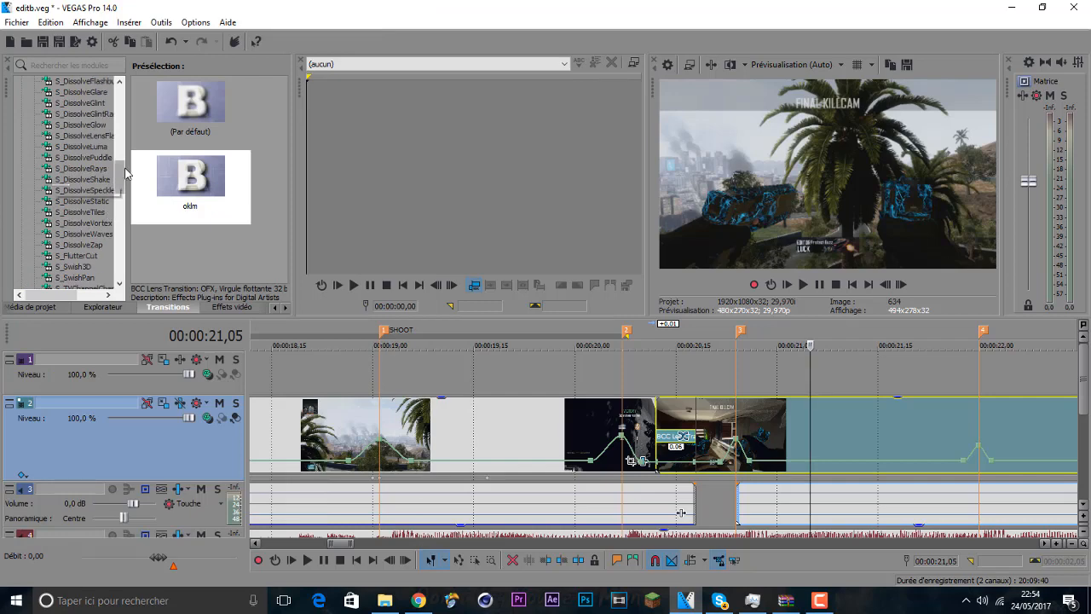
left_click_drag(122, 175, 119, 124)
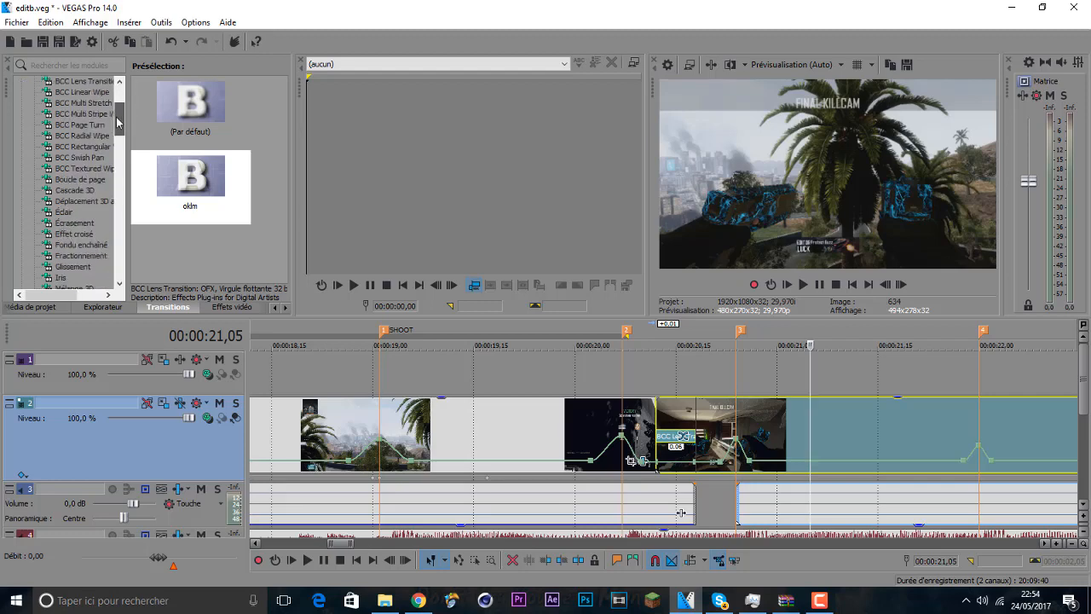
left_click(232, 307)
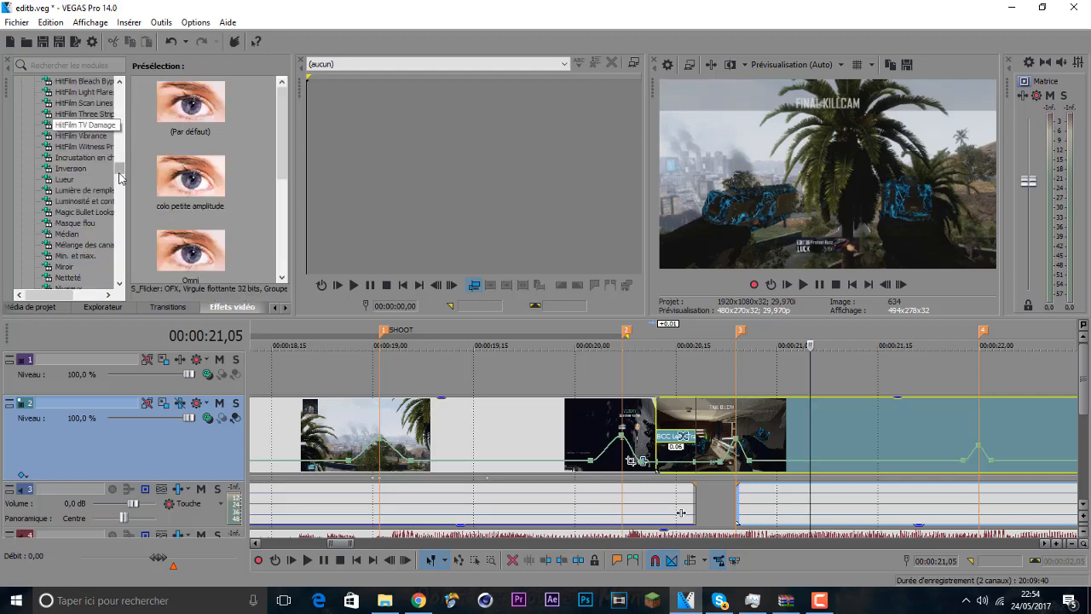
left_click_drag(121, 178, 110, 219)
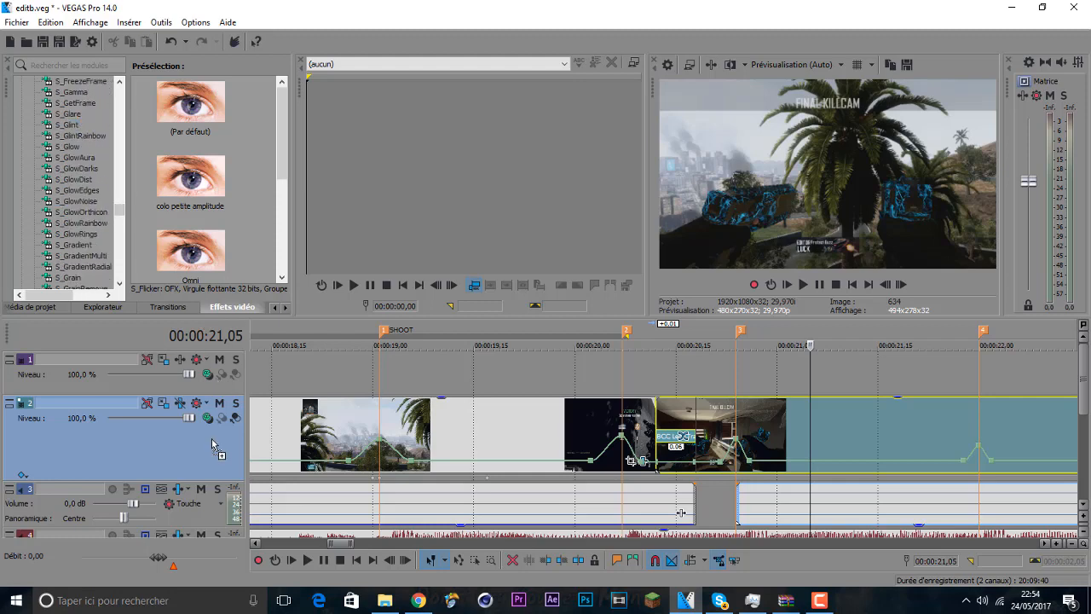
left_click_drag(213, 445, 214, 446)
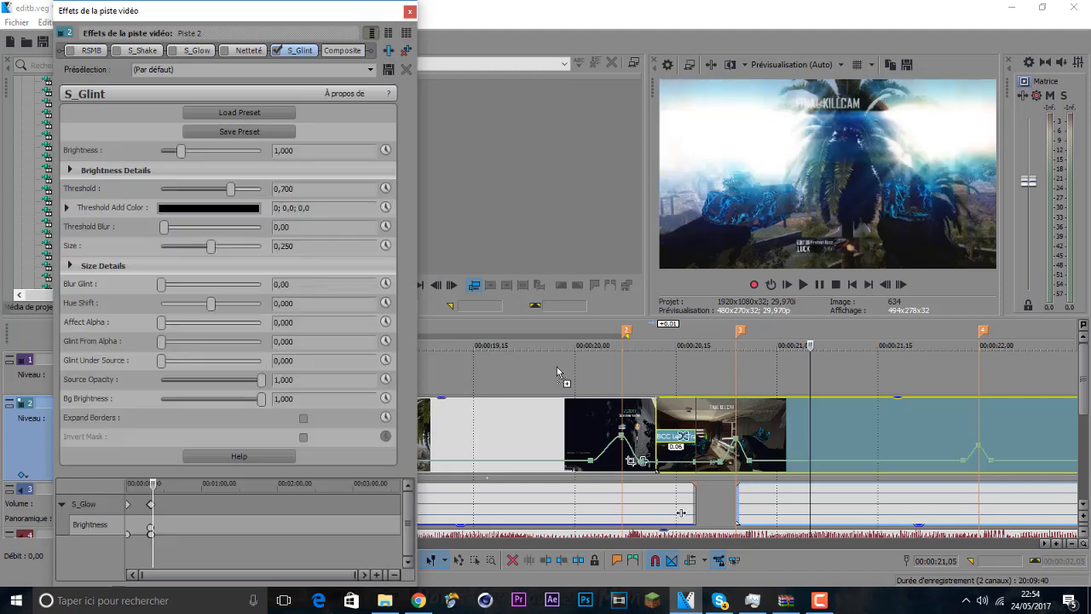
left_click_drag(179, 152, 166, 154)
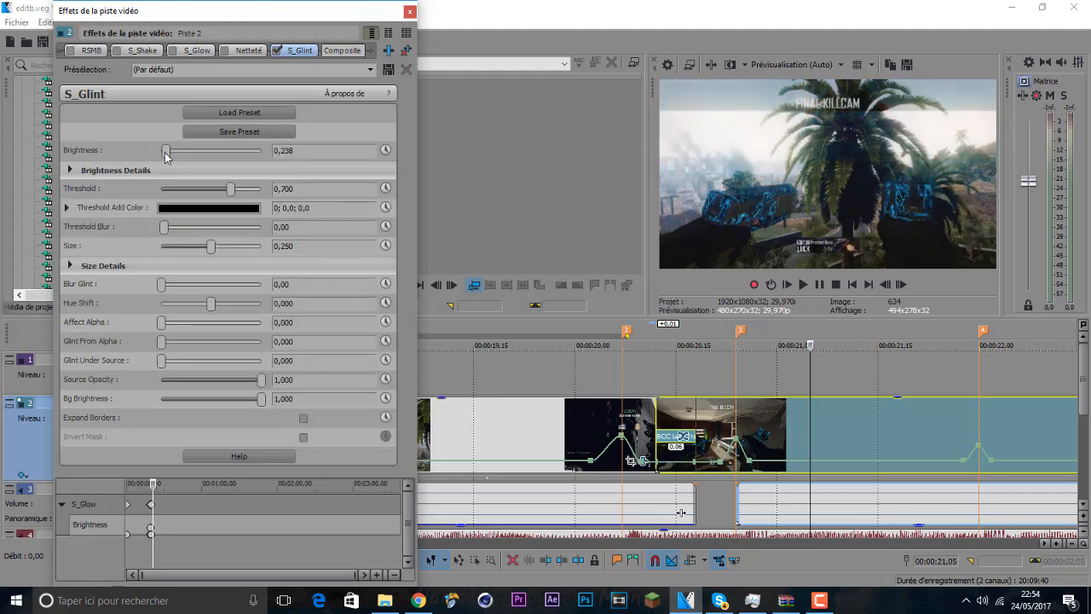
Step: Check the glint on the first clip at 00:00:19,21 and on the second at 00:00:20,26 and 00:00:21,04
left_click(473, 418)
left_click(516, 428)
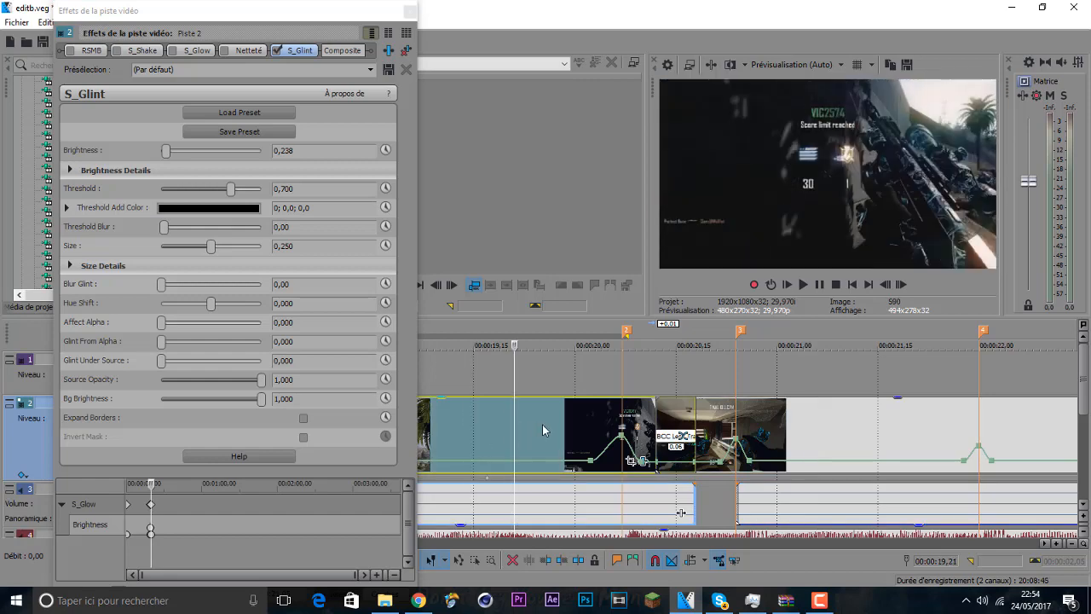
left_click(541, 424)
left_click(796, 424)
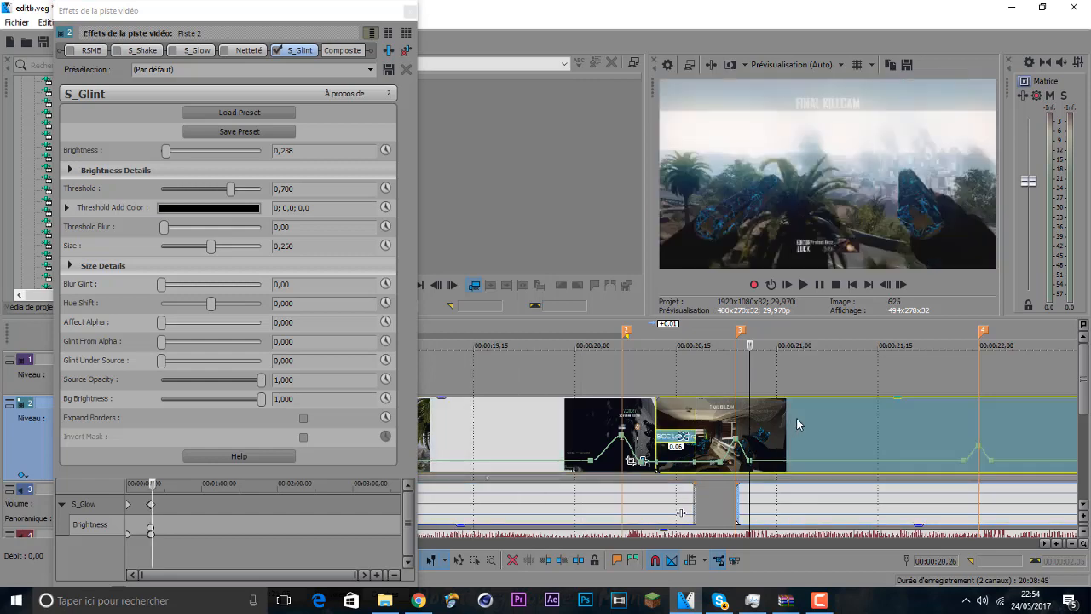
left_click(802, 417)
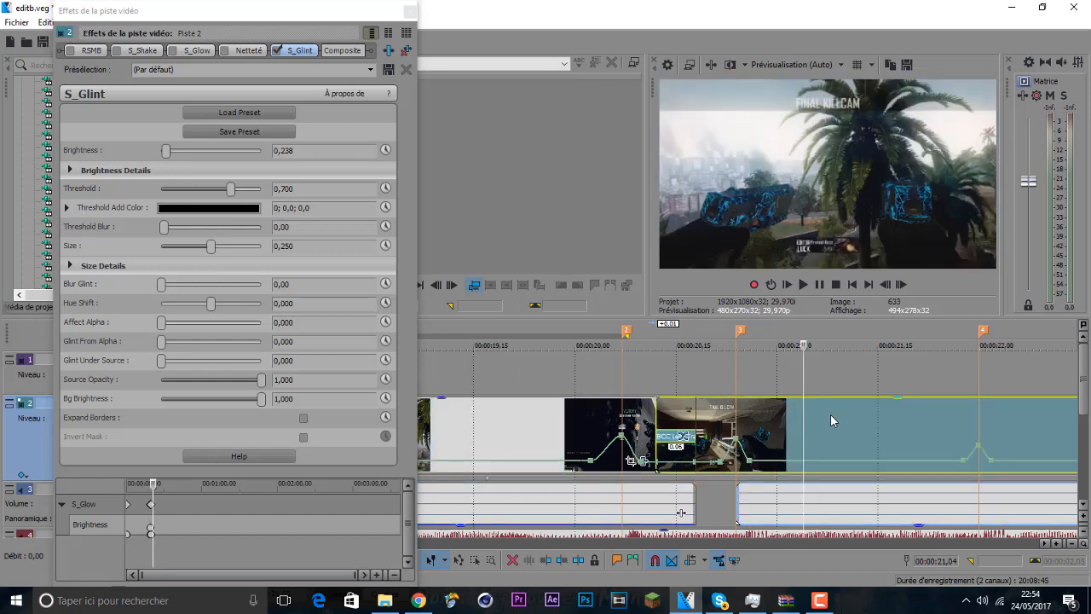
Step: Set the S_Glint Brightness to 0,170, turn the effect off on track 2 and close the track effects
left_click(170, 154)
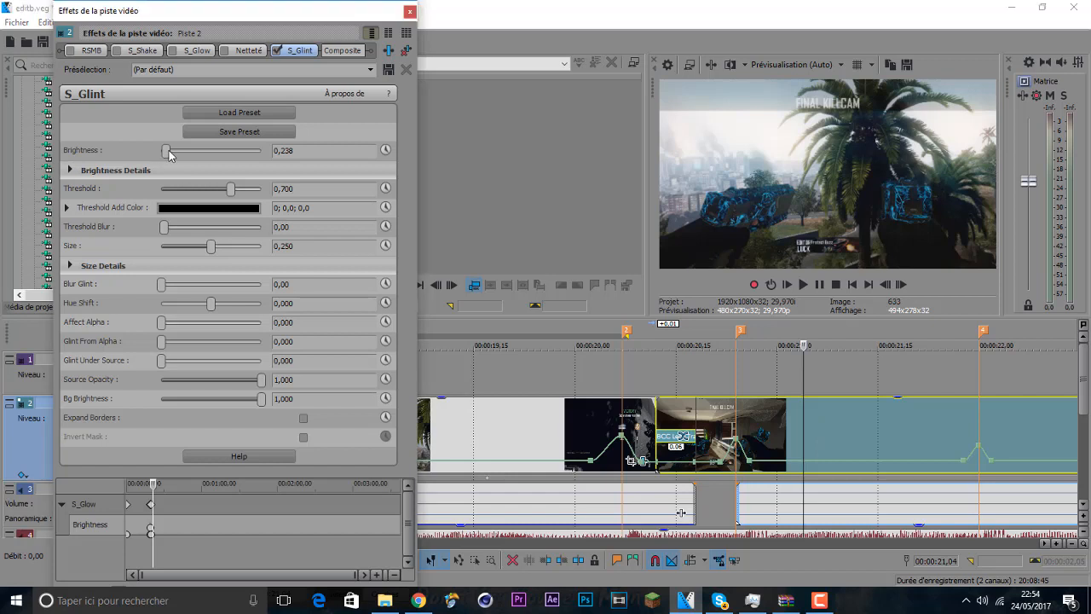
left_click_drag(169, 154, 169, 154)
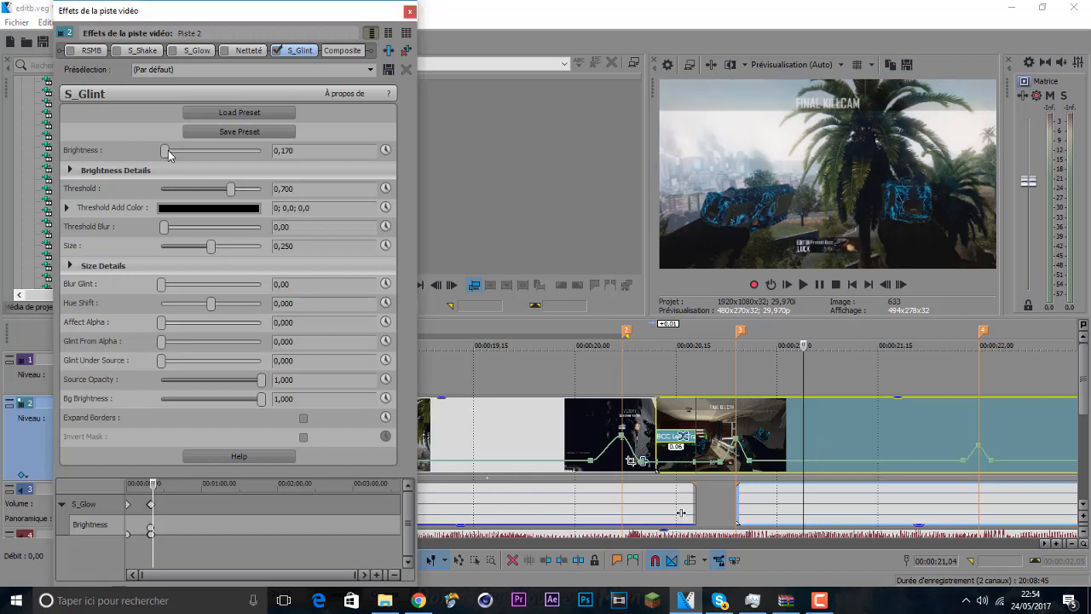
left_click(279, 53)
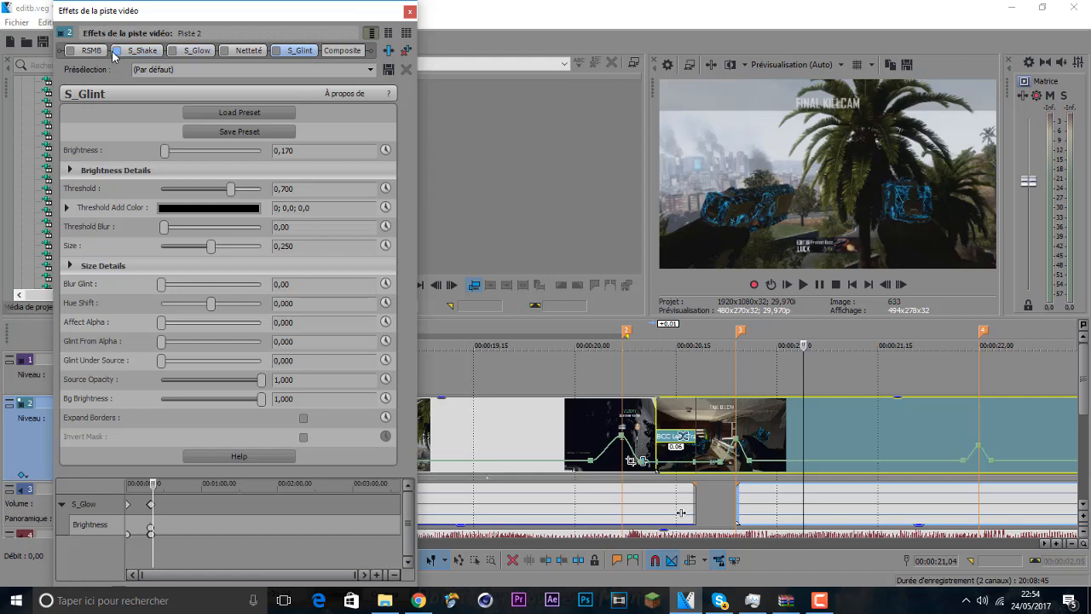
left_click(410, 13)
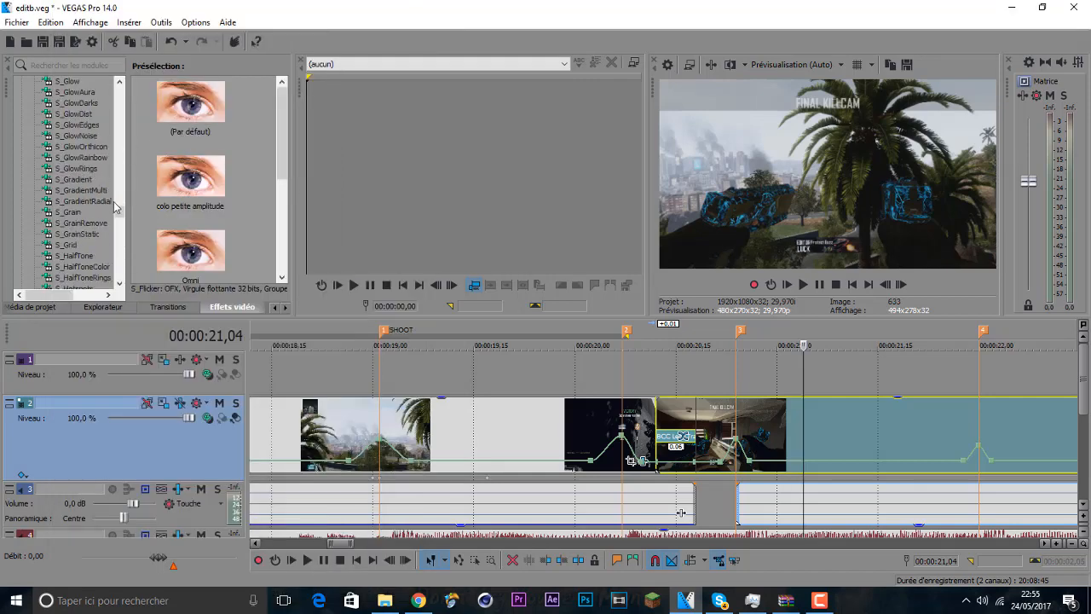
Step: Add the Sphère effect to the first clip on track 2 and set its Quantité to -0,102
left_click_drag(119, 209, 121, 264)
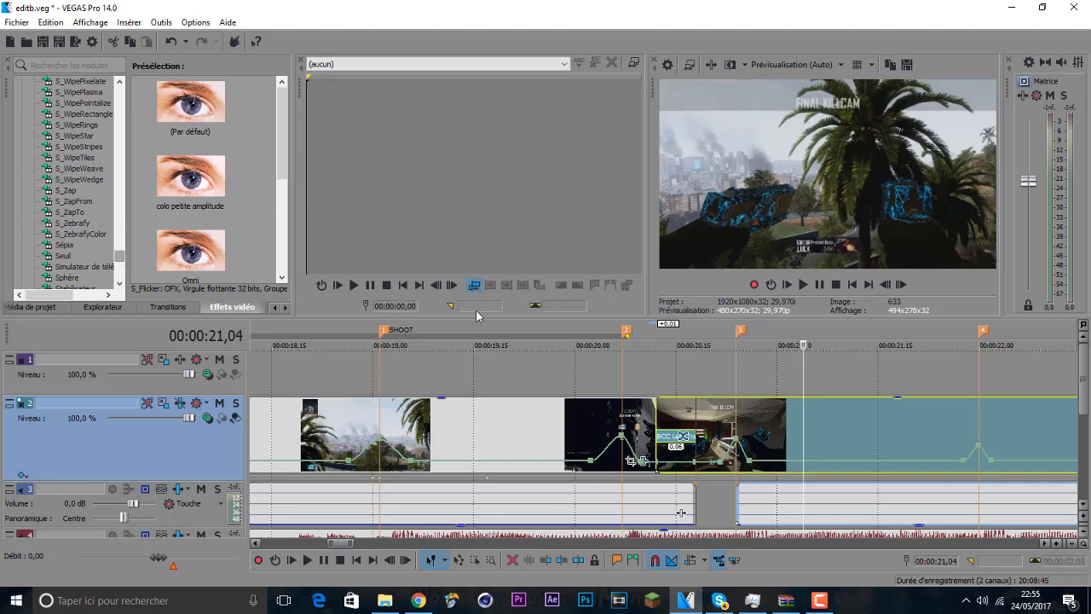
left_click(559, 375)
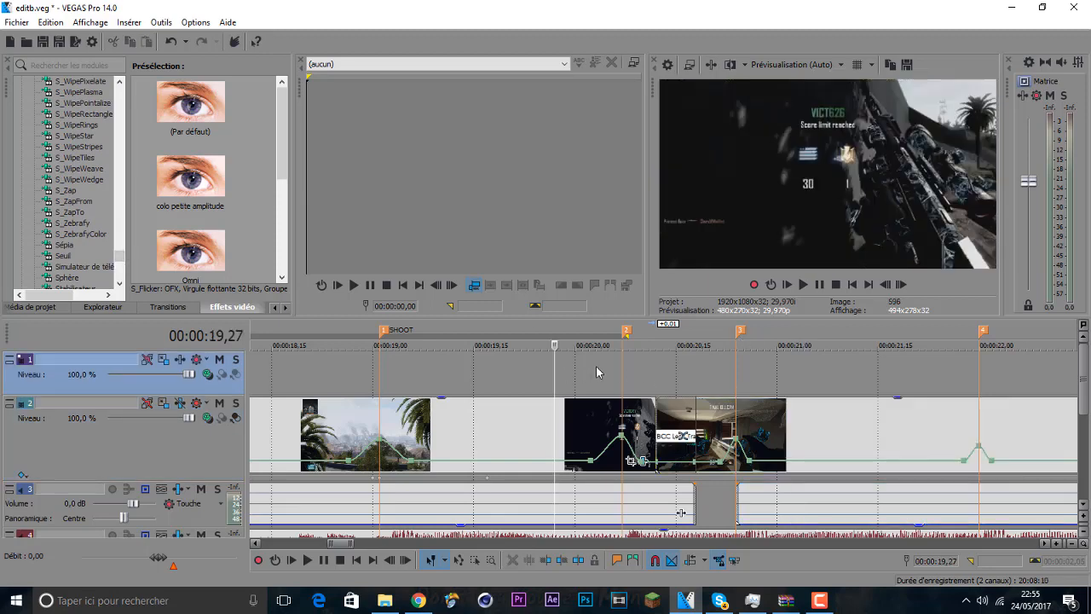
left_click(625, 372)
left_click(545, 367)
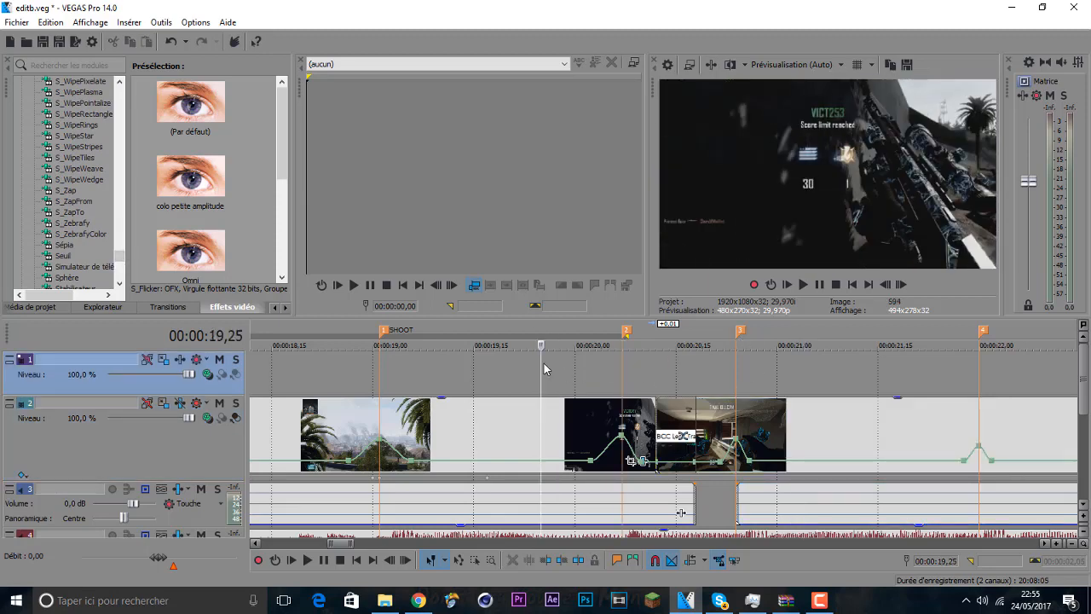
scroll(92, 270, "down", 1)
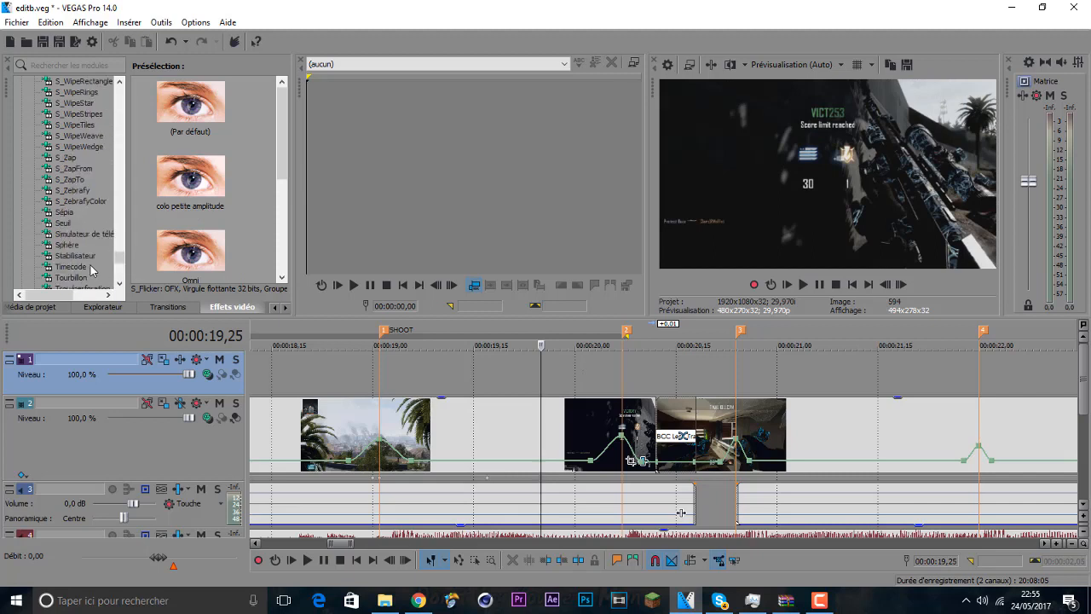
scroll(92, 269, "down", 1)
left_click_drag(488, 421, 491, 426)
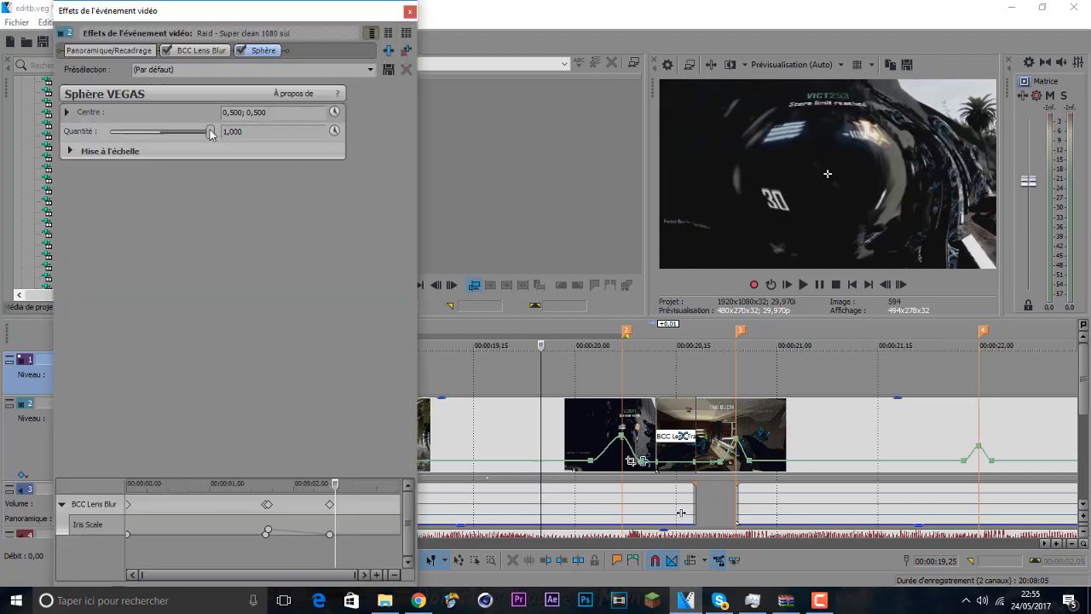
left_click_drag(212, 134, 155, 114)
Step: Check the Sphère distortion around the second marker and at 00:00:20,18, and remove the effect from the first clip
left_click(626, 349)
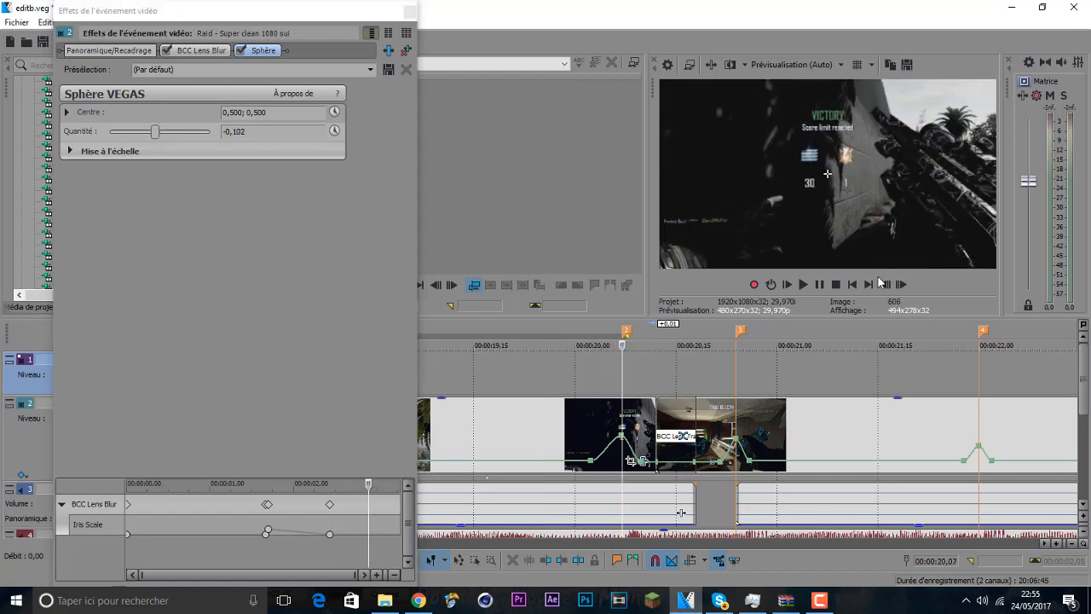
key("Left")
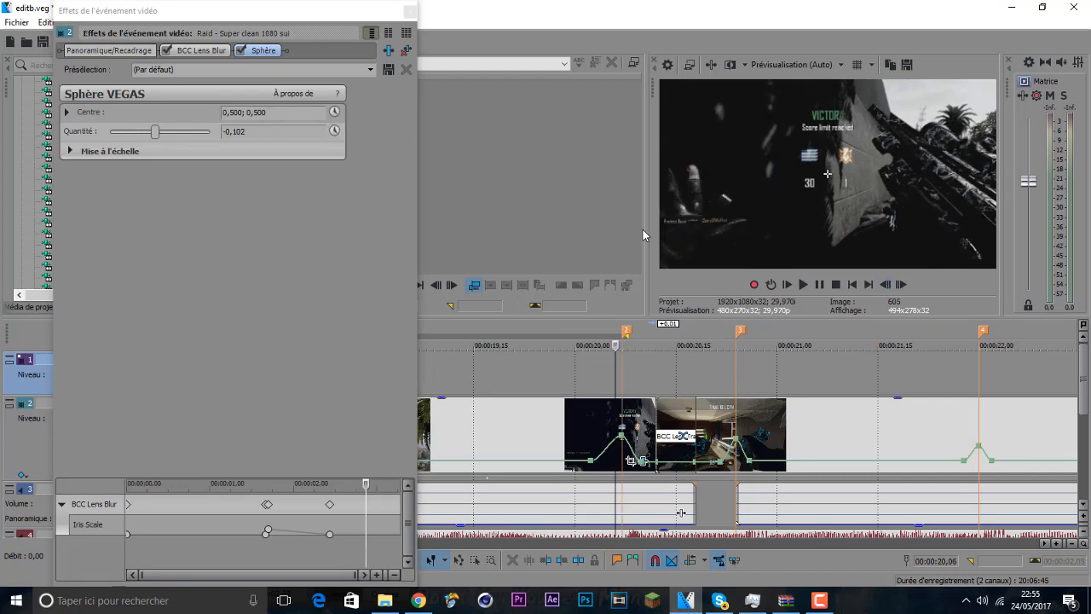
left_click(909, 285)
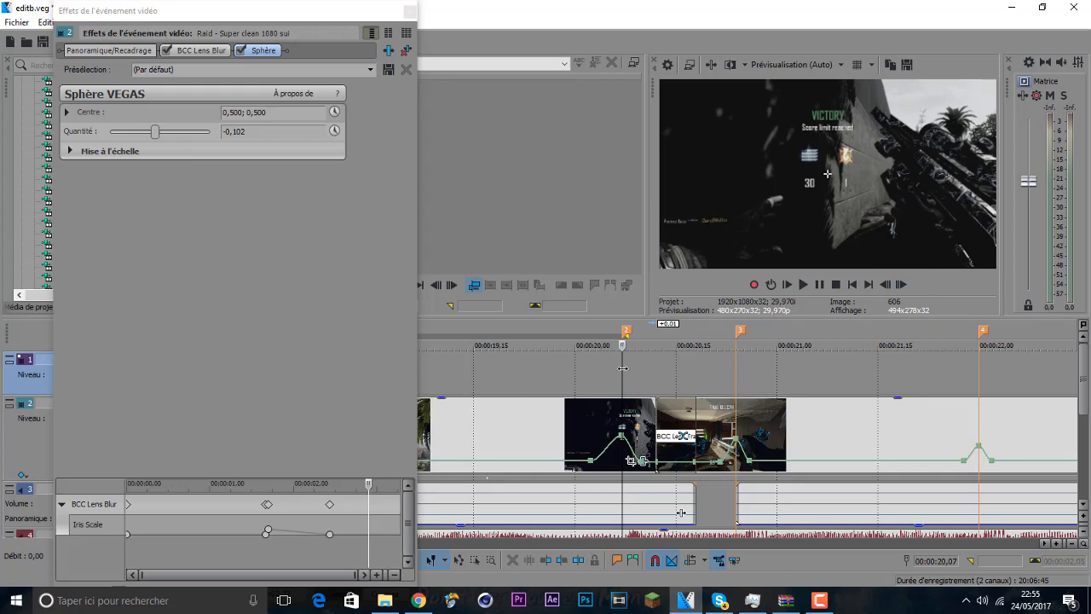
left_click(694, 383)
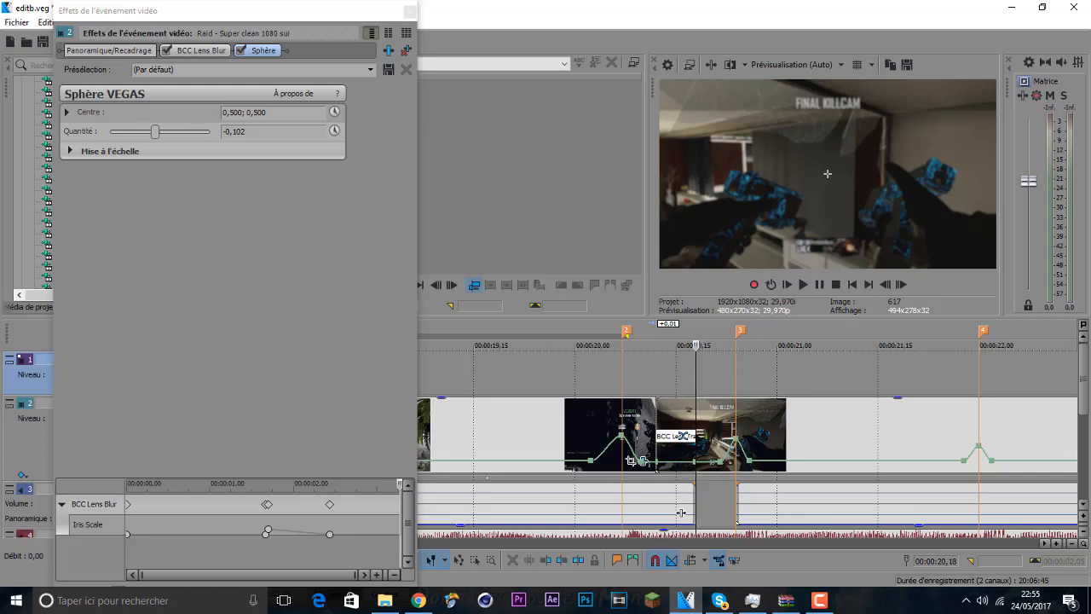
left_click(410, 52)
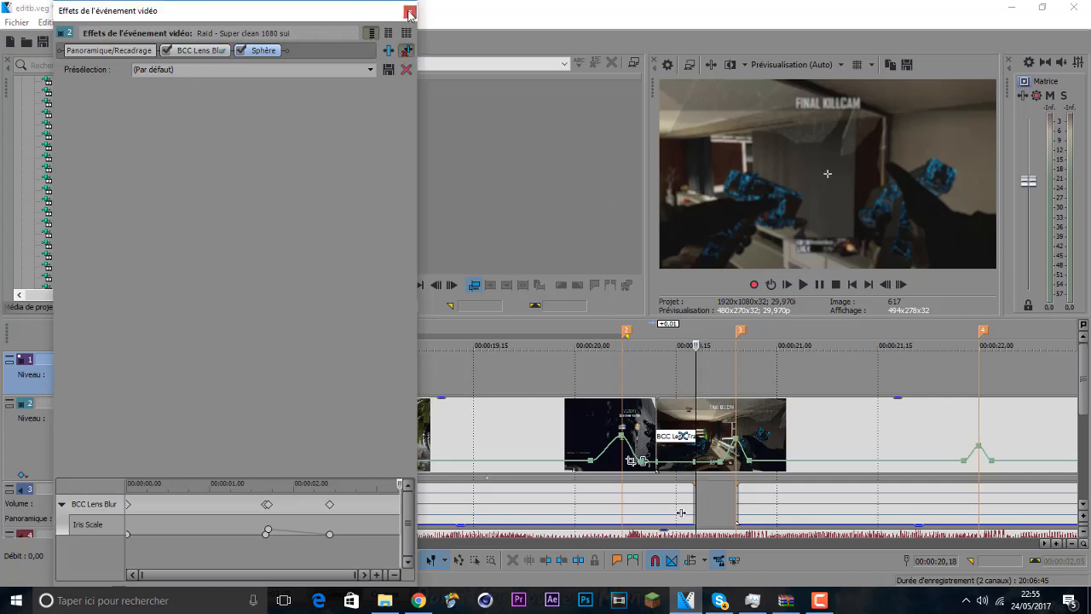
left_click(410, 11)
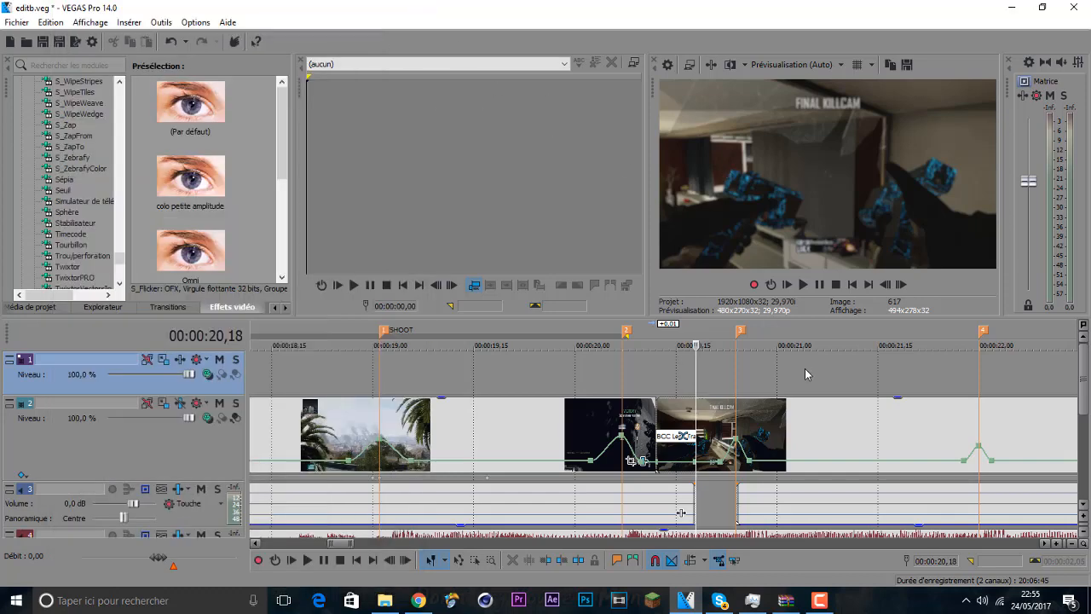
Step: Look through the whole video effects list for further effects for the second clip on track 2
scroll(678, 412, "down", 5)
left_click(677, 411)
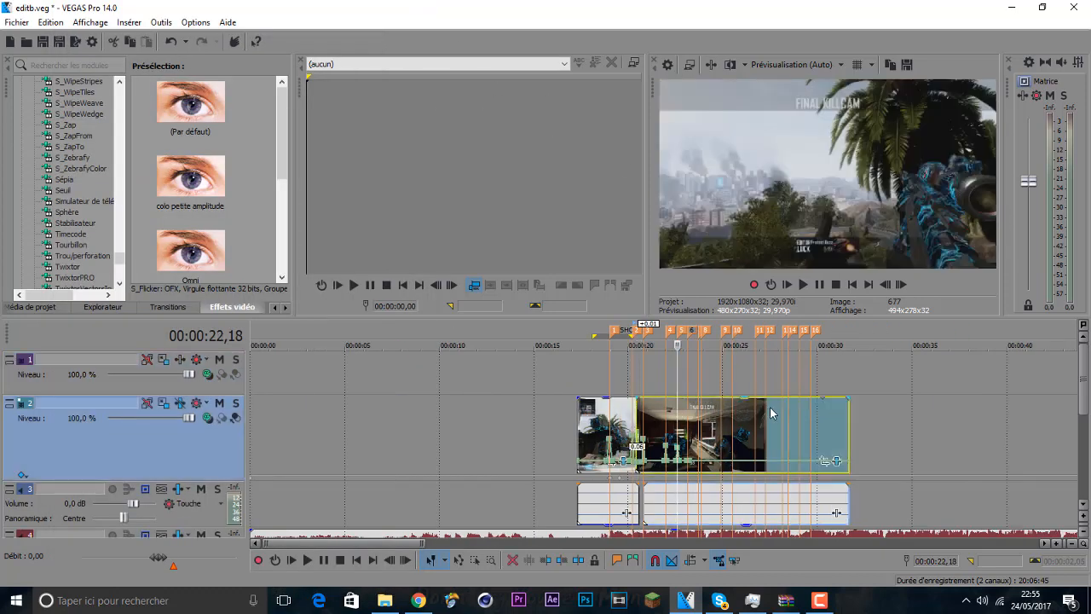
scroll(64, 163, "down", 2)
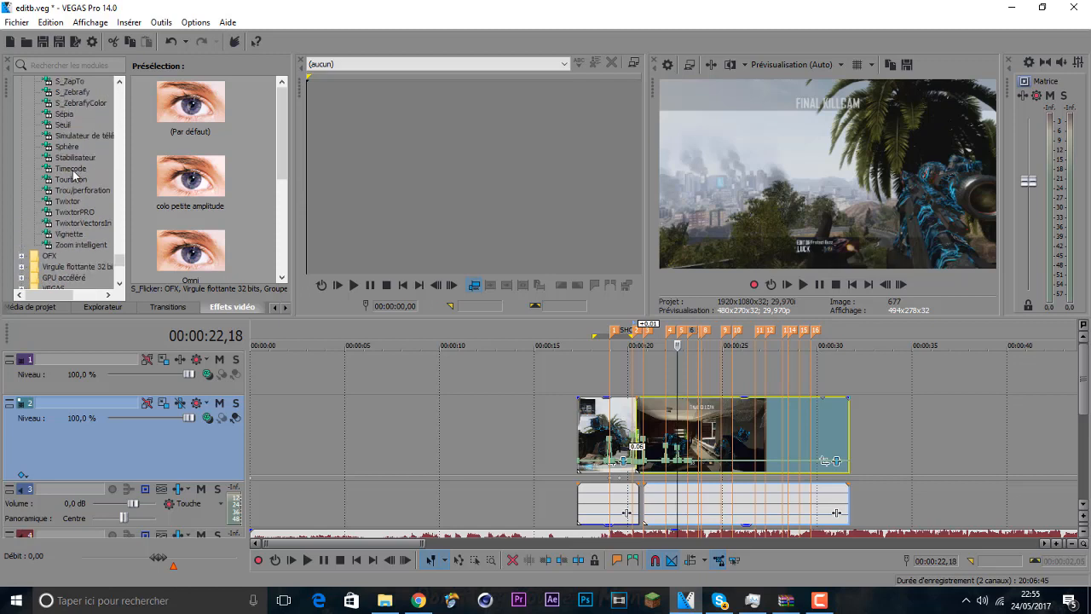
scroll(77, 183, "up", 10)
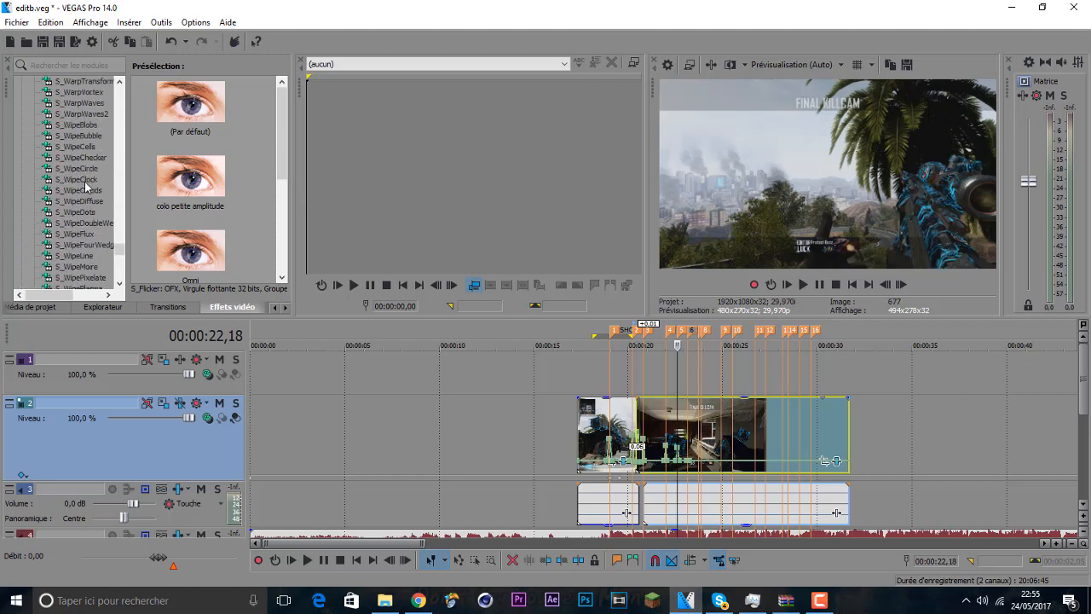
scroll(89, 200, "up", 6)
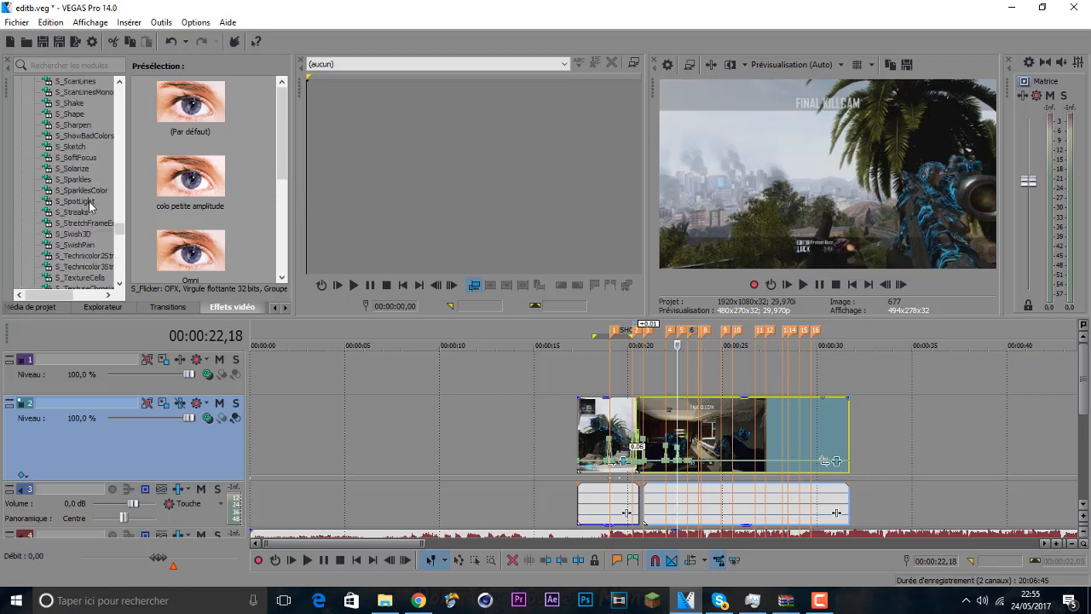
scroll(88, 207, "up", 20)
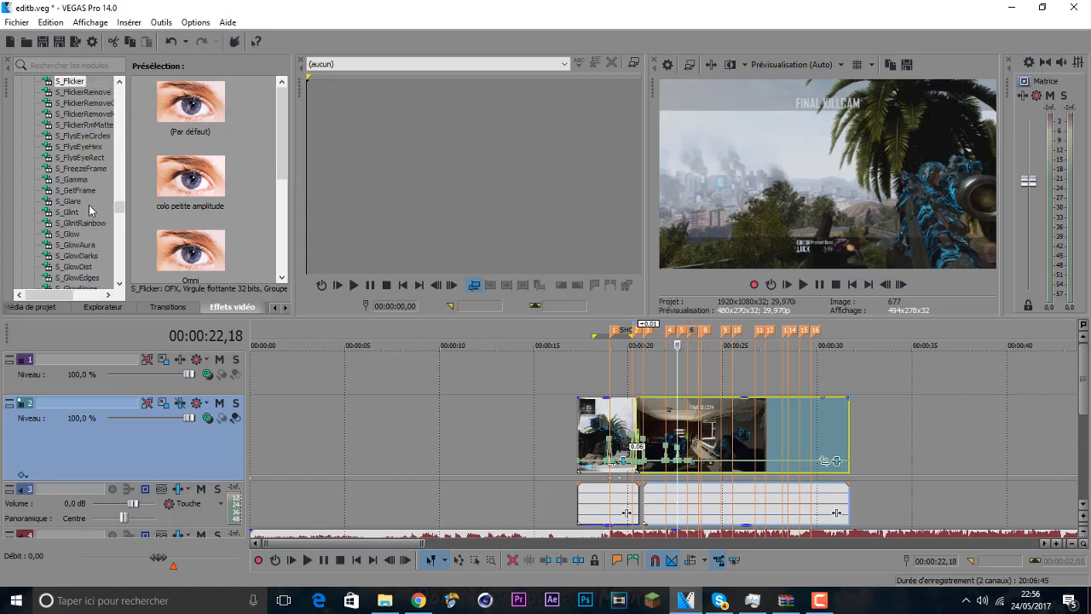
scroll(89, 205, "up", 15)
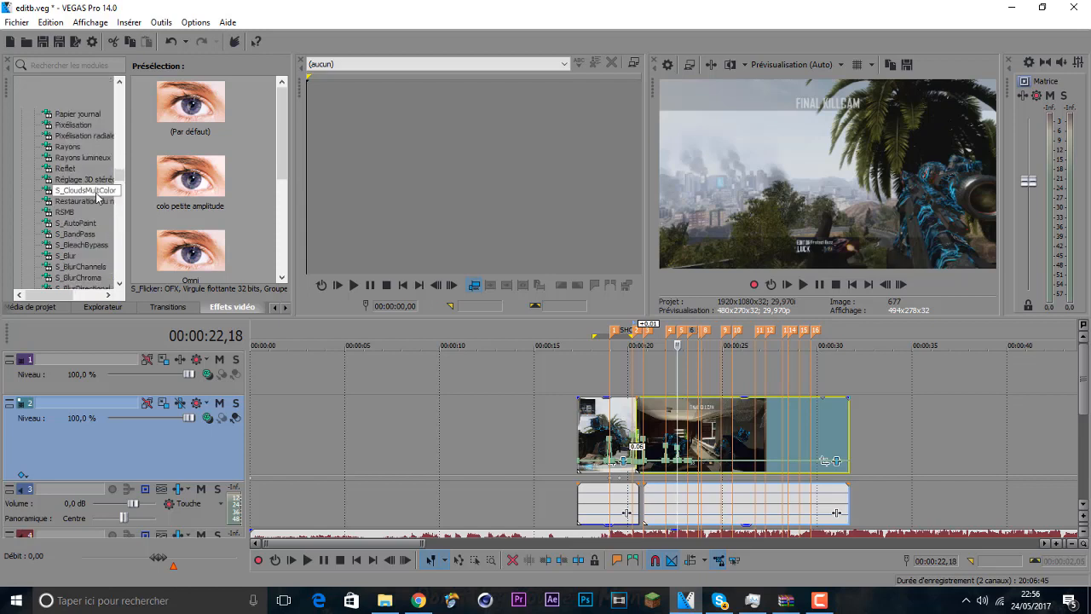
scroll(97, 197, "up", 12)
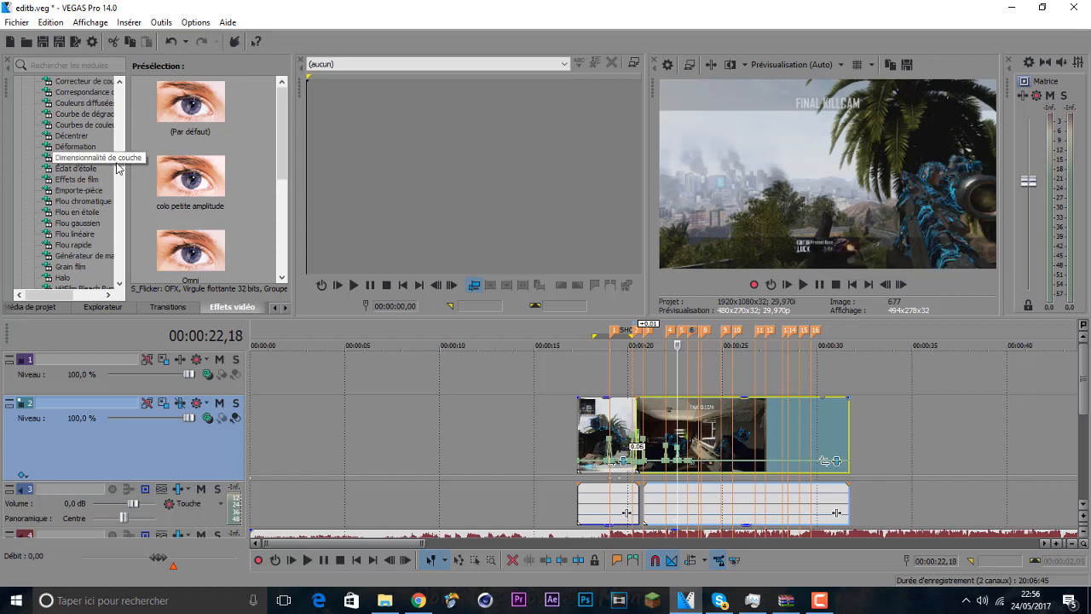
left_click_drag(116, 168, 118, 161)
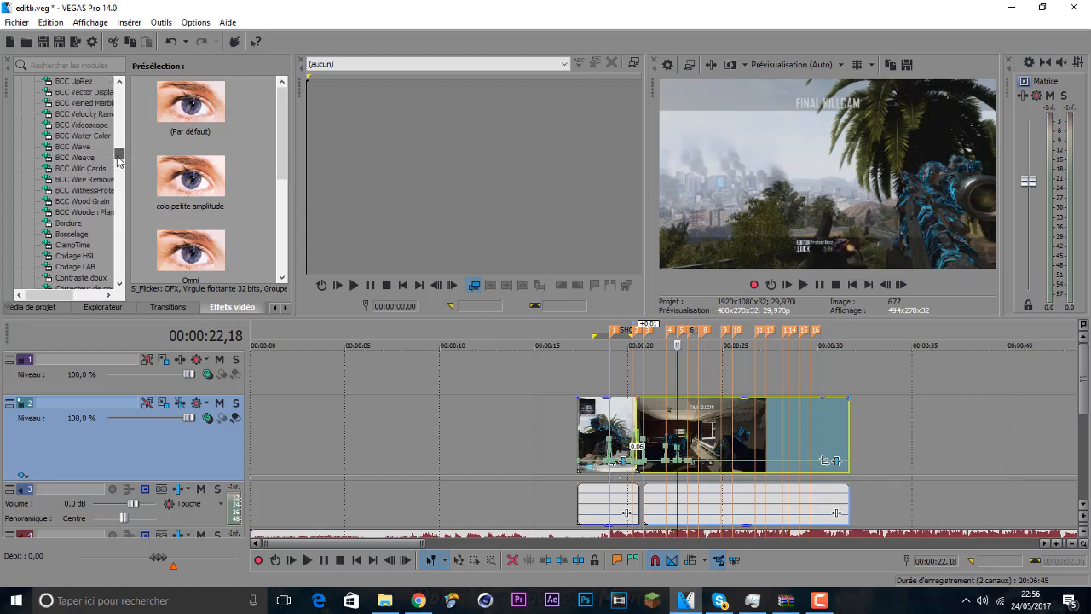
scroll(116, 163, "up", 1)
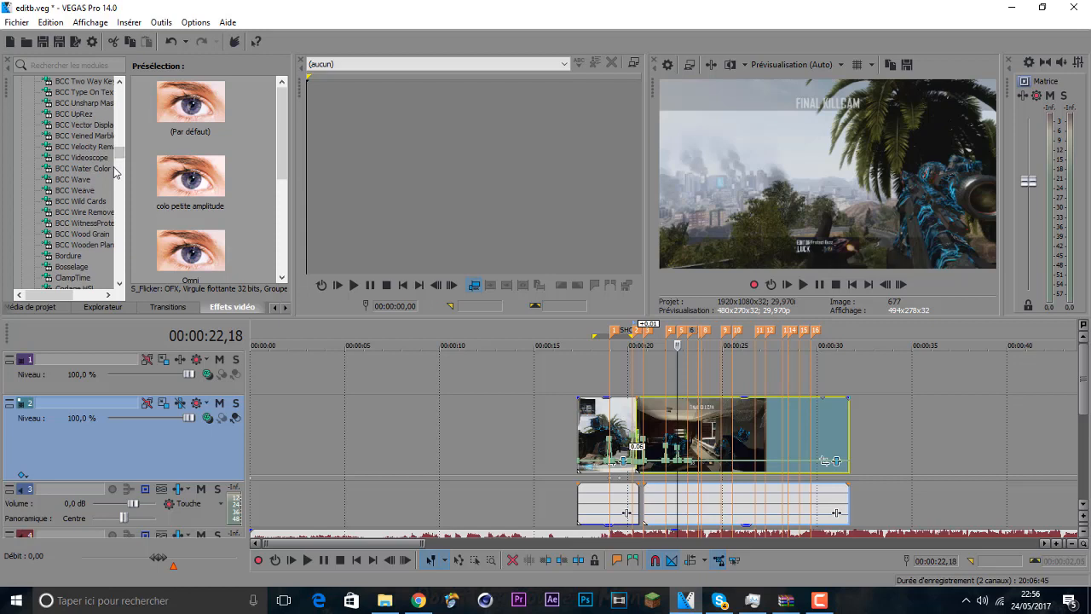
scroll(105, 170, "up", 15)
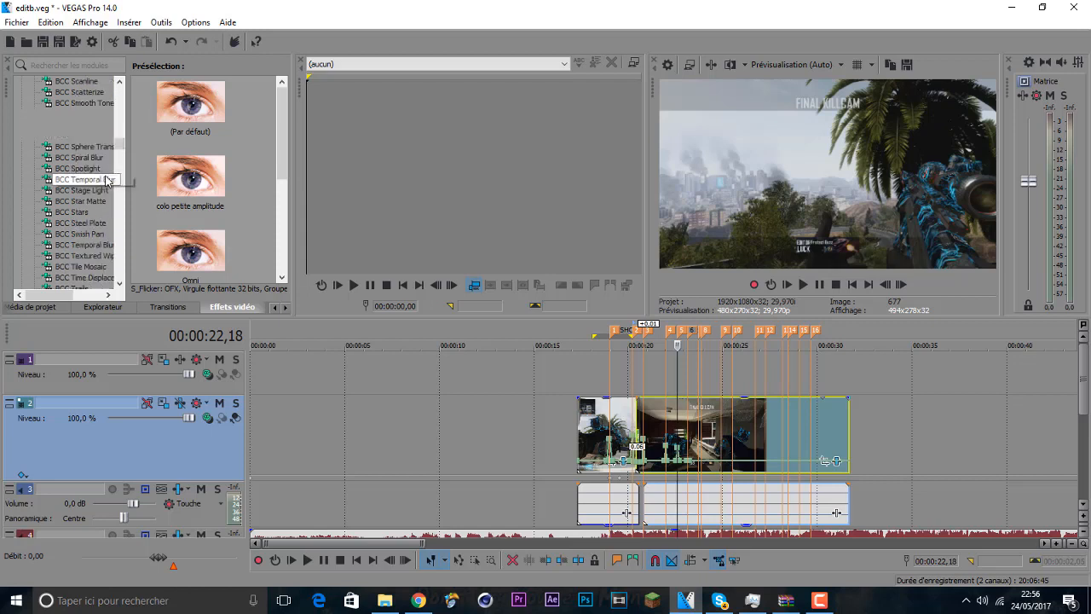
scroll(106, 151, "up", 15)
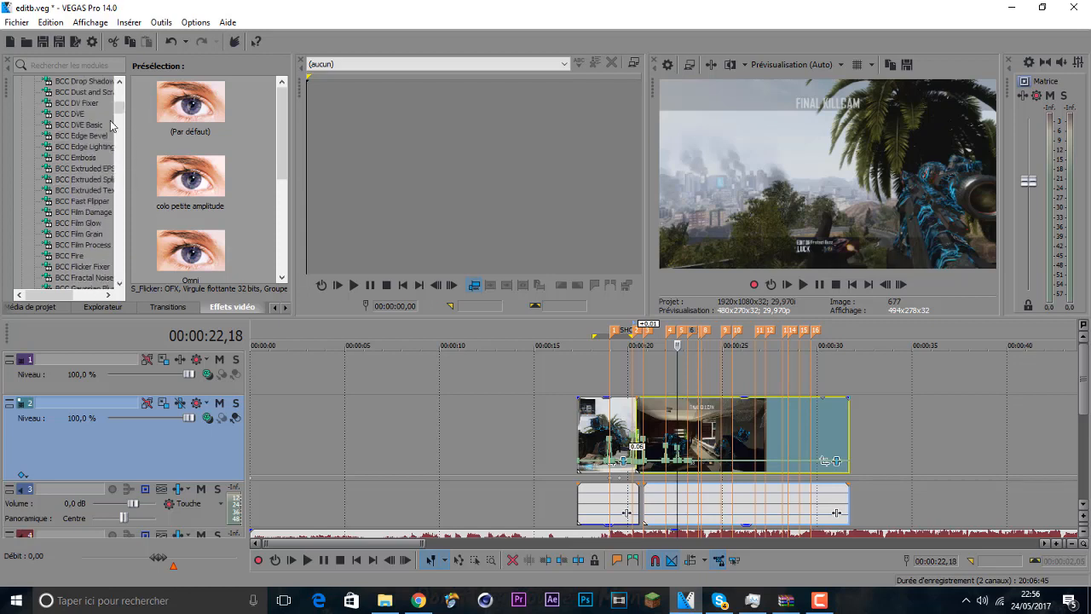
scroll(117, 100, "up", 2)
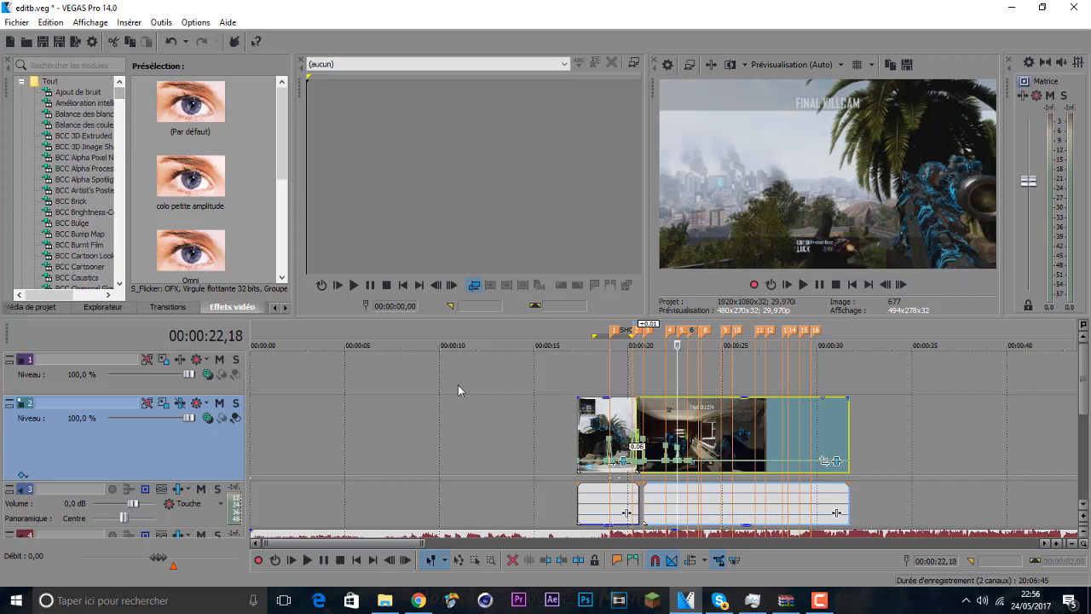
Step: Add the Codage HSL effect to track 2 with the playhead at 00:00:24,12
left_click(615, 418)
left_click(713, 440)
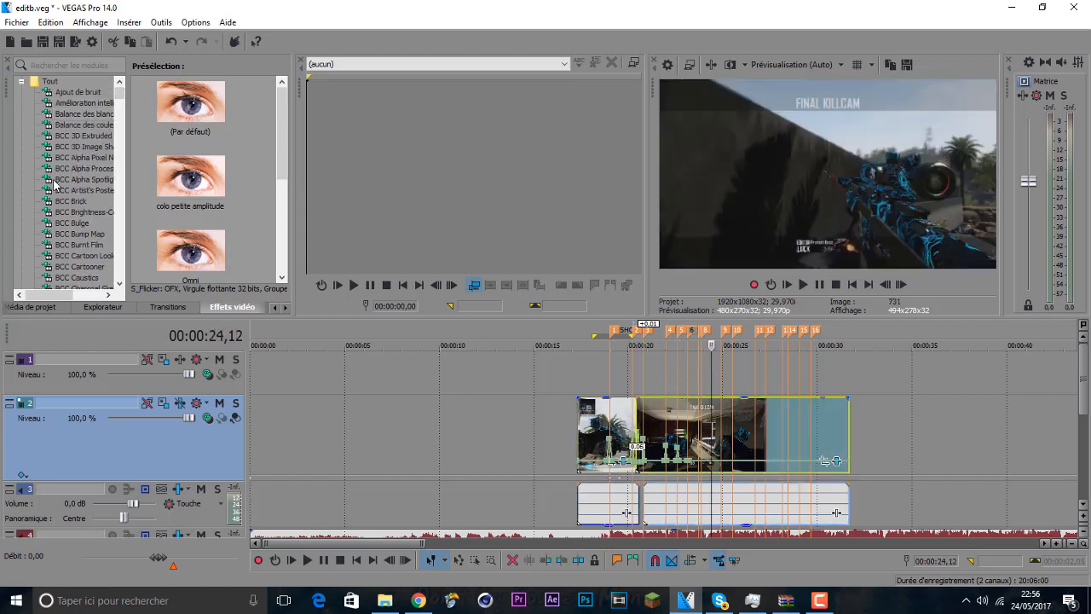
left_click_drag(126, 92, 118, 162)
left_click_drag(70, 106, 181, 433)
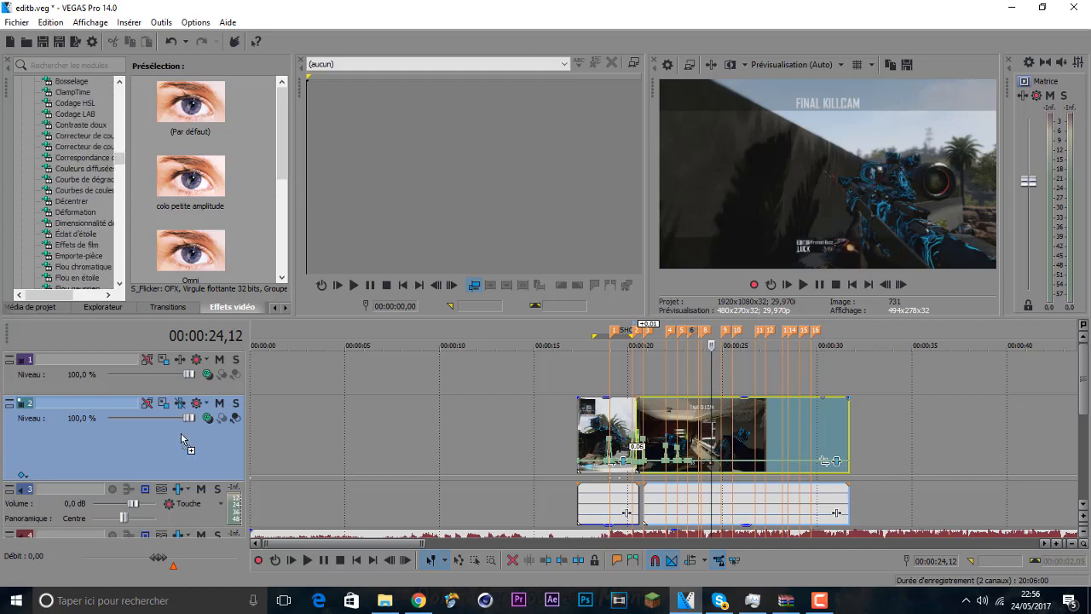
left_click_drag(482, 431, 483, 431)
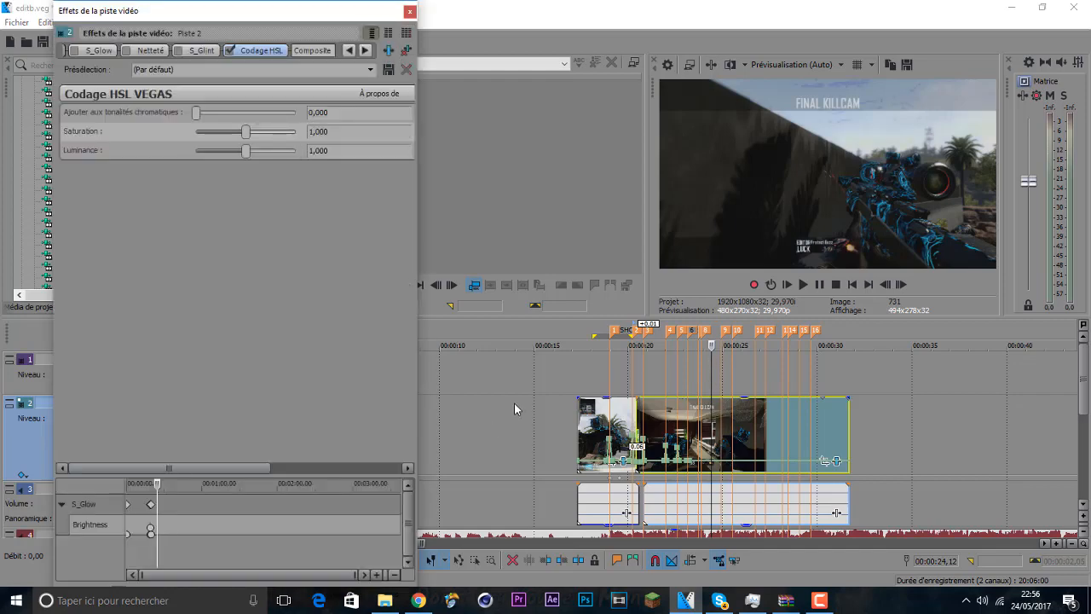
Step: Try shifting the added hue in Codage HSL, remove the effect from track 2 and close the track effects
left_click_drag(195, 121, 246, 122)
left_click_drag(251, 120, 132, 110)
left_click(406, 51)
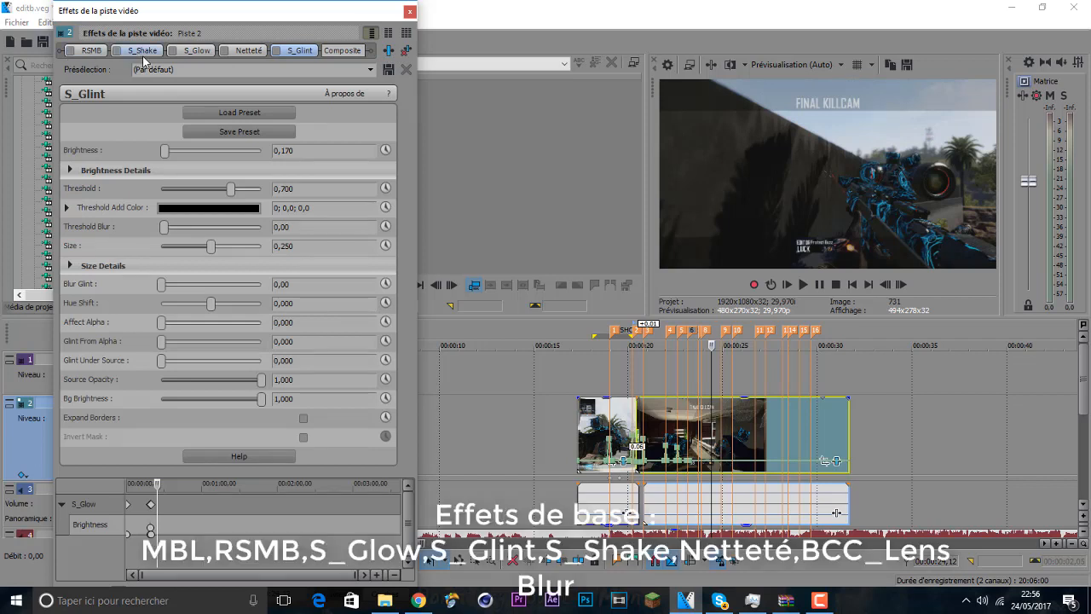
left_click(411, 11)
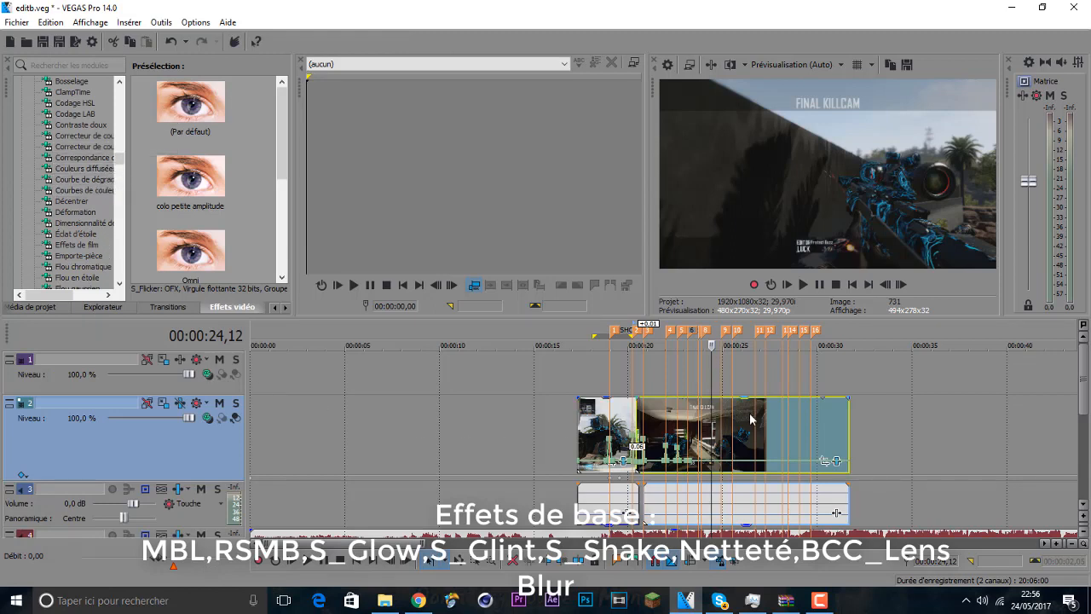
Step: Check the footage on track 2 at 00:00:19,01, 00:00:17,10, 00:00:26,21, 00:00:25,16 and 00:00:23,13
left_click(609, 418)
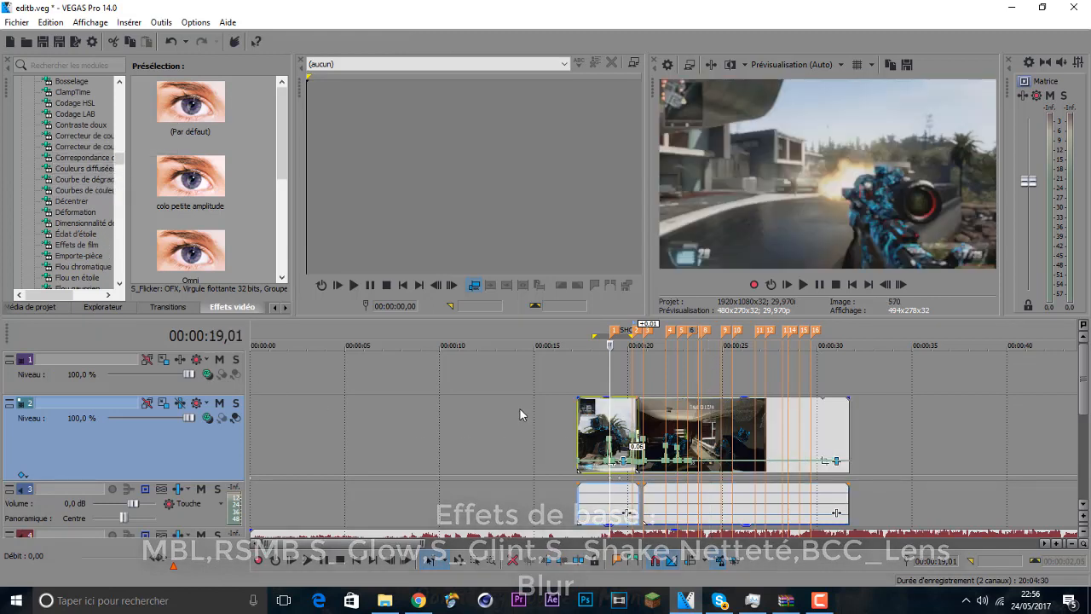
left_click(576, 411)
left_click(610, 375)
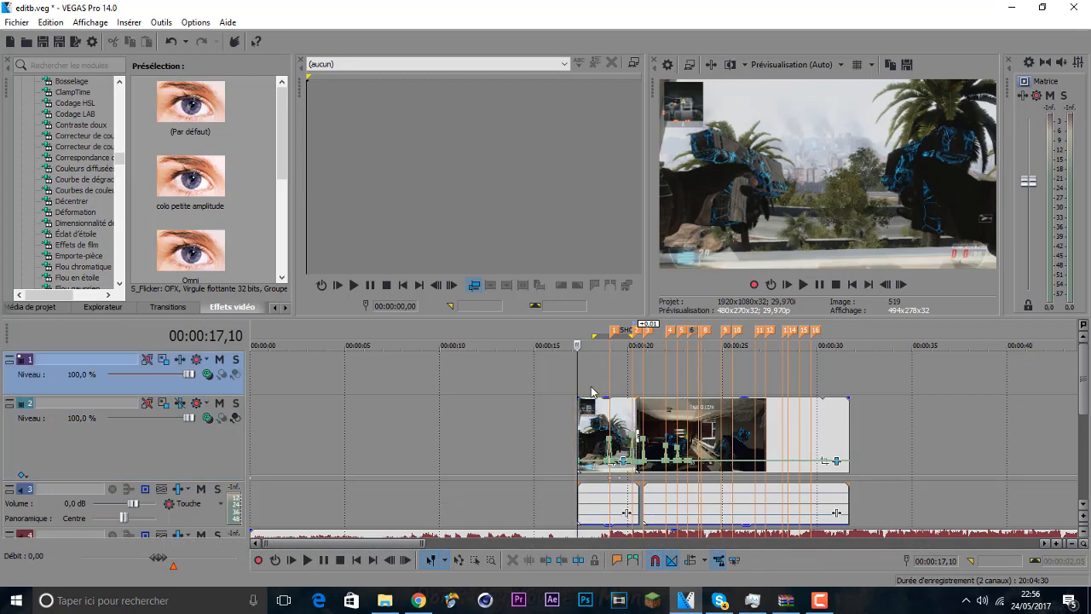
left_click(757, 379)
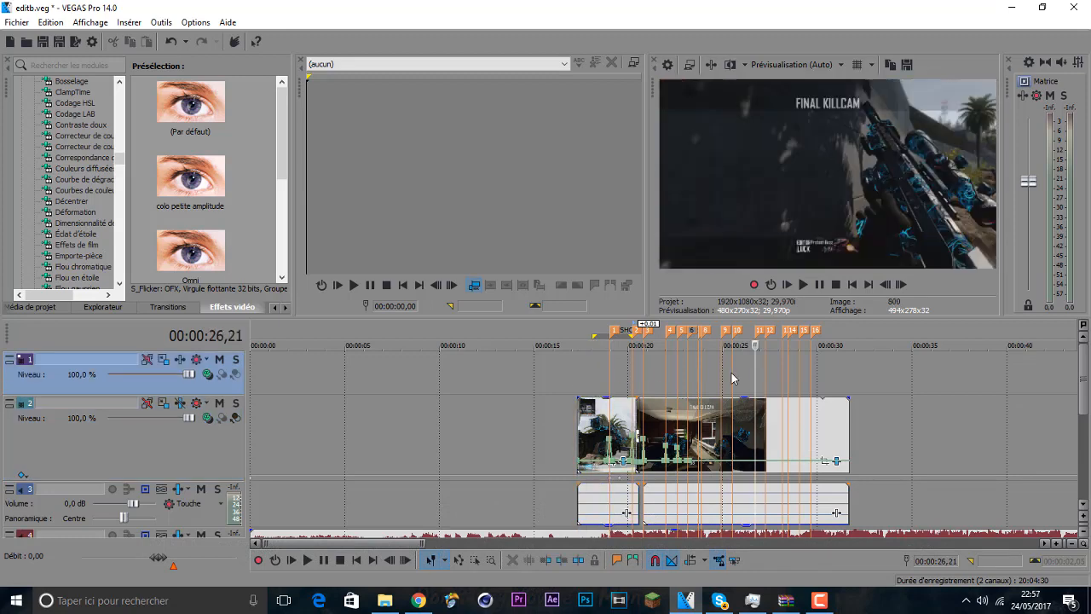
left_click(734, 379)
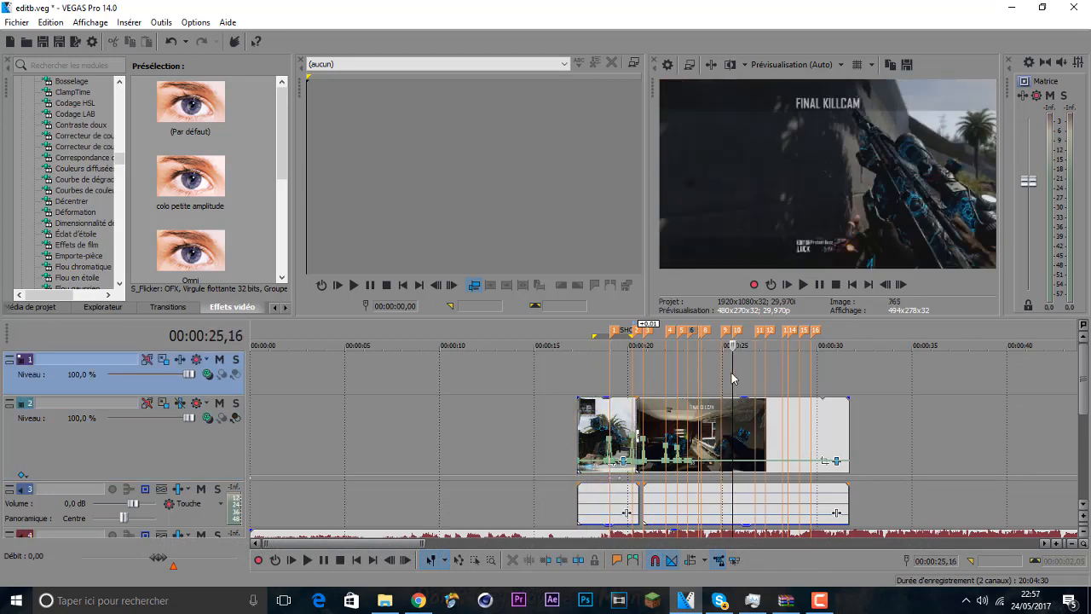
left_click(596, 391)
left_click(693, 409)
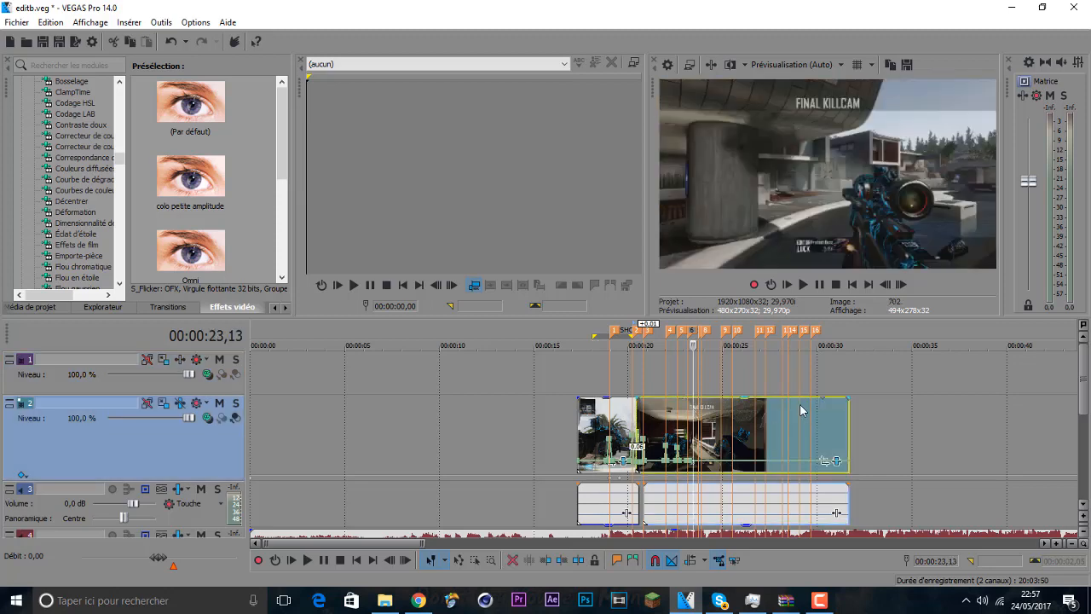
Step: Check the frames of the second clip at marker 8 and marker 7
left_click(701, 358)
scroll(855, 383, "down", 3)
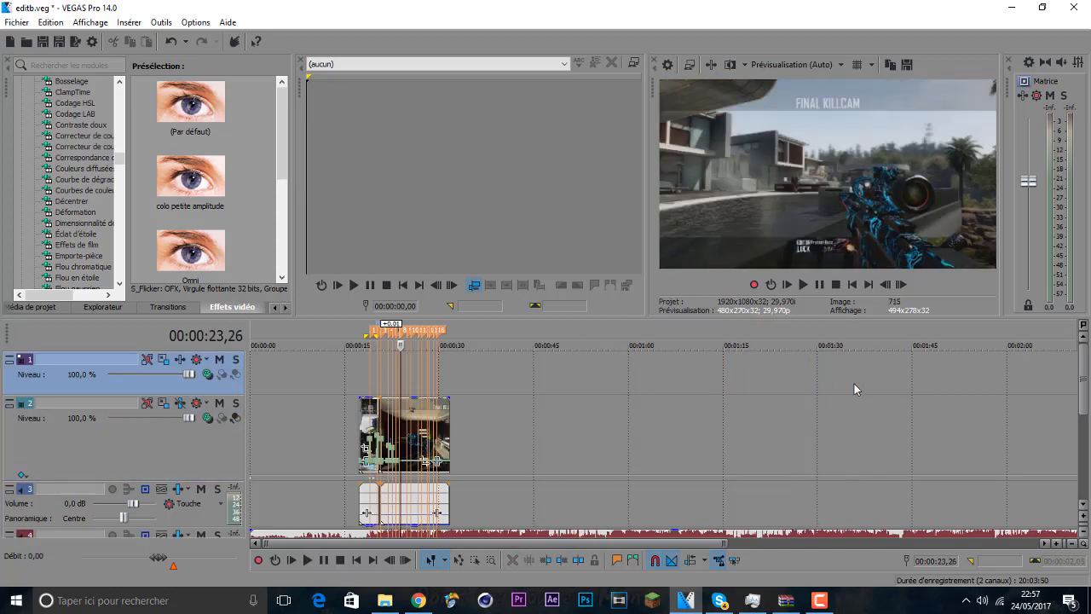
scroll(855, 383, "up", 12)
scroll(738, 388, "up", 1)
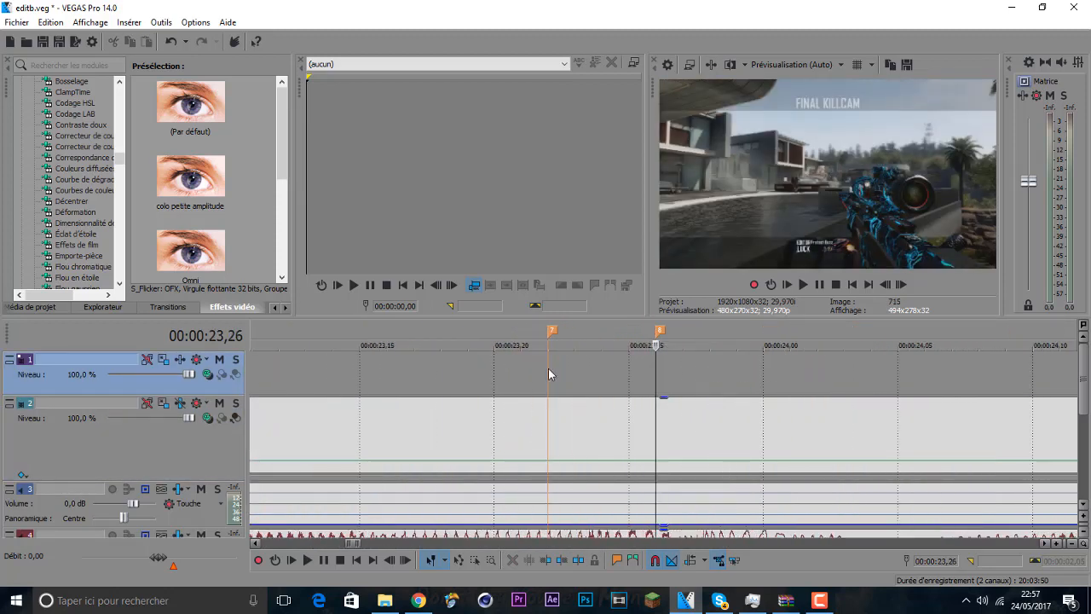
left_click(549, 372)
scroll(623, 383, "down", 6)
scroll(623, 383, "down", 6)
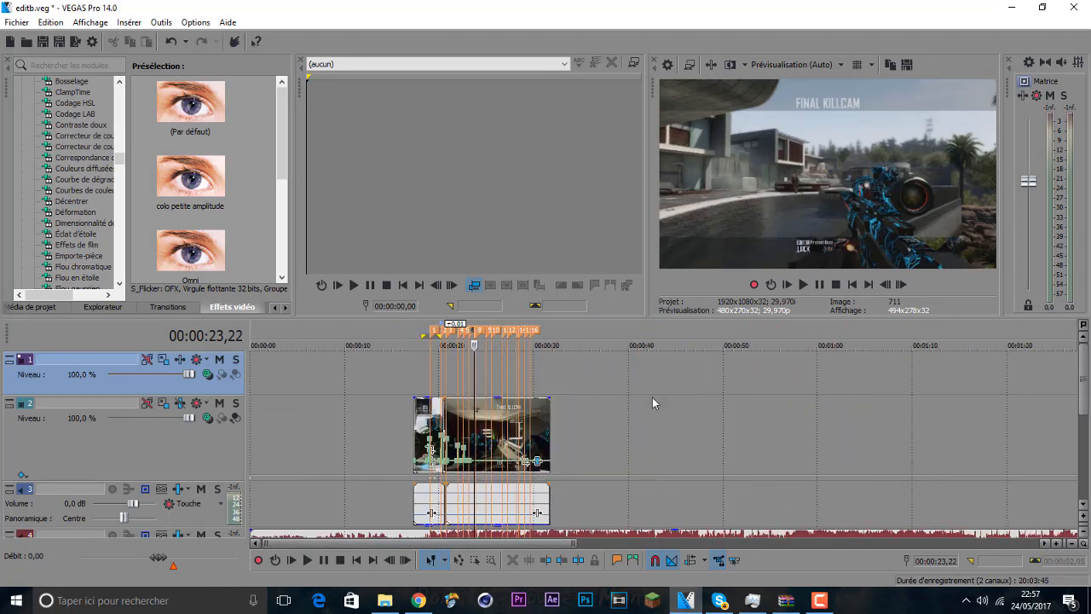
Step: Check the shot at marker 1, the frame at 00:00:22,28 and the second clip's SHOOT marker 6
scroll(652, 397, "up", 4)
left_click(477, 430)
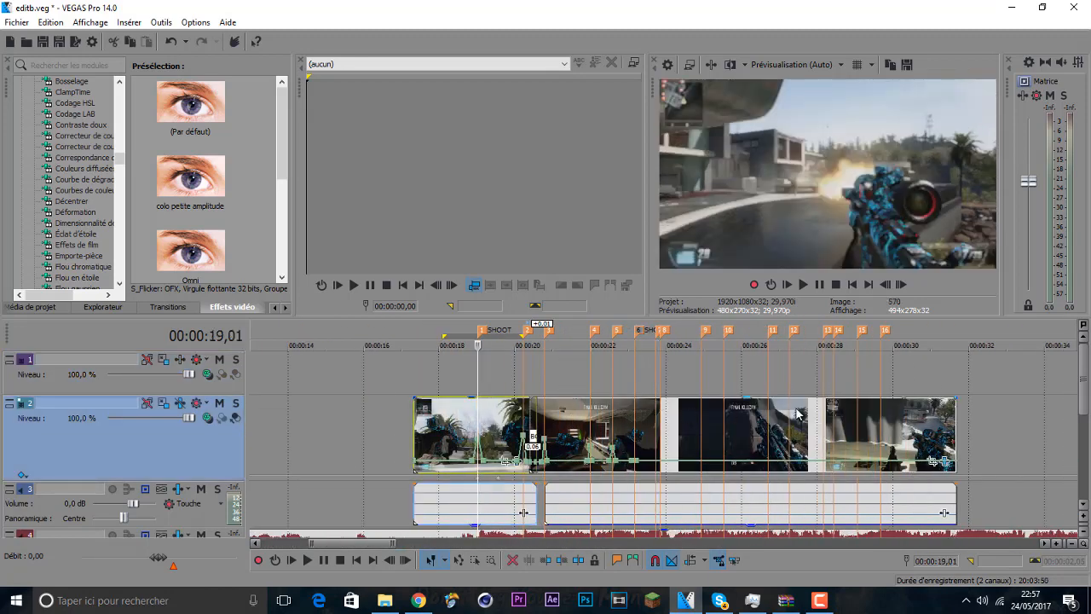
left_click(627, 431)
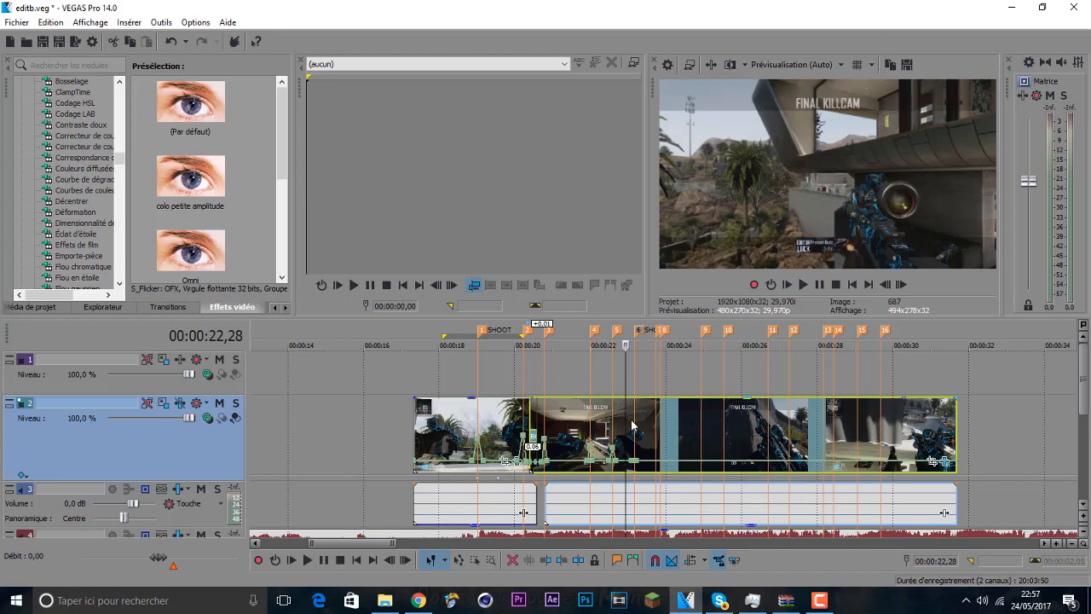
left_click(634, 425)
scroll(723, 421, "up", 8)
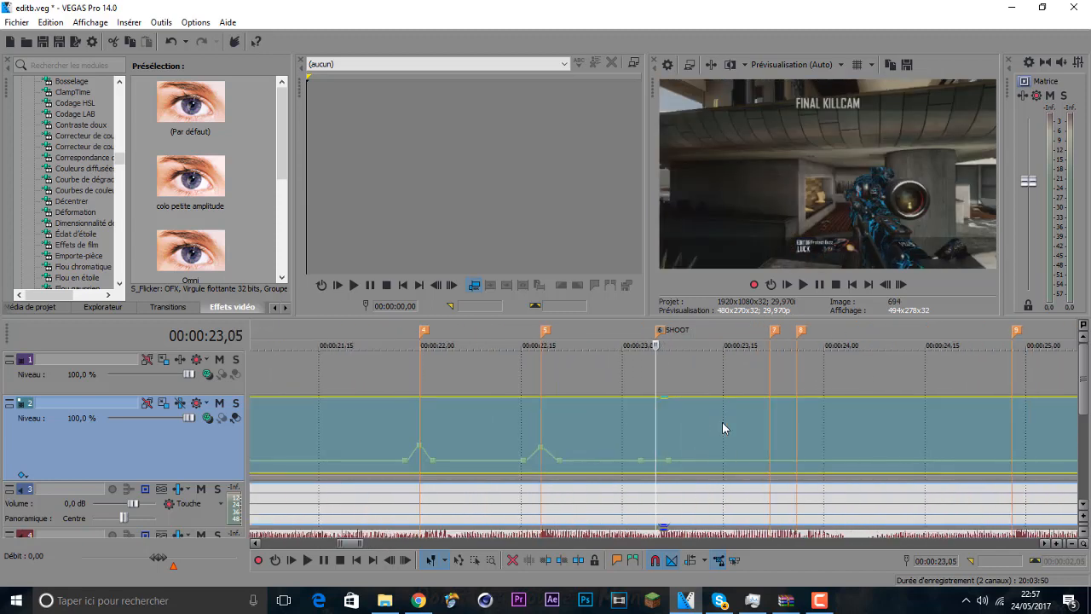
scroll(722, 426, "down", 3)
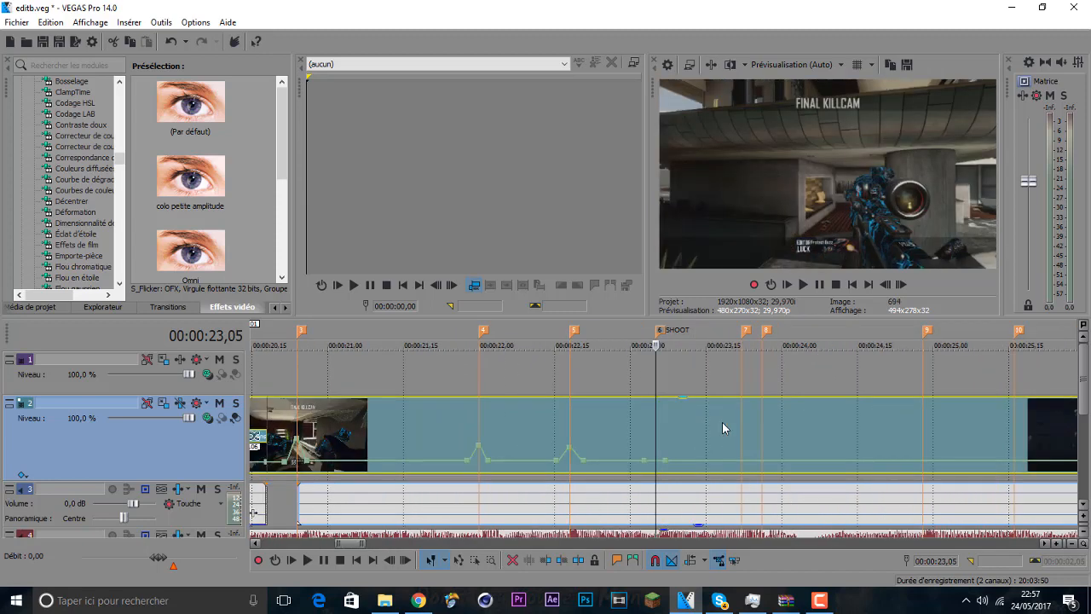
scroll(722, 422, "down", 3)
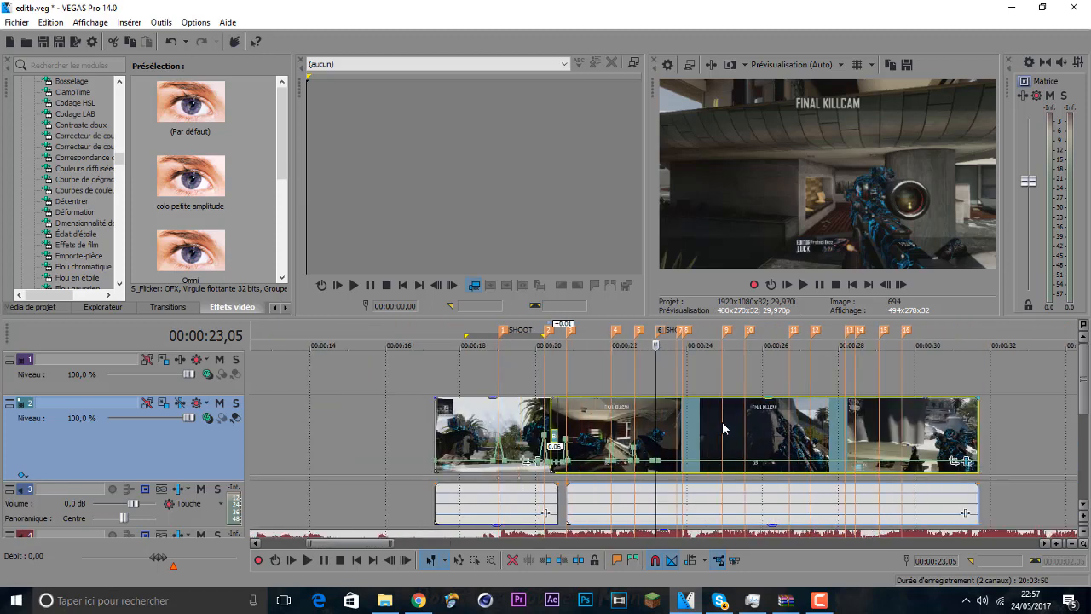
scroll(722, 422, "up", 8)
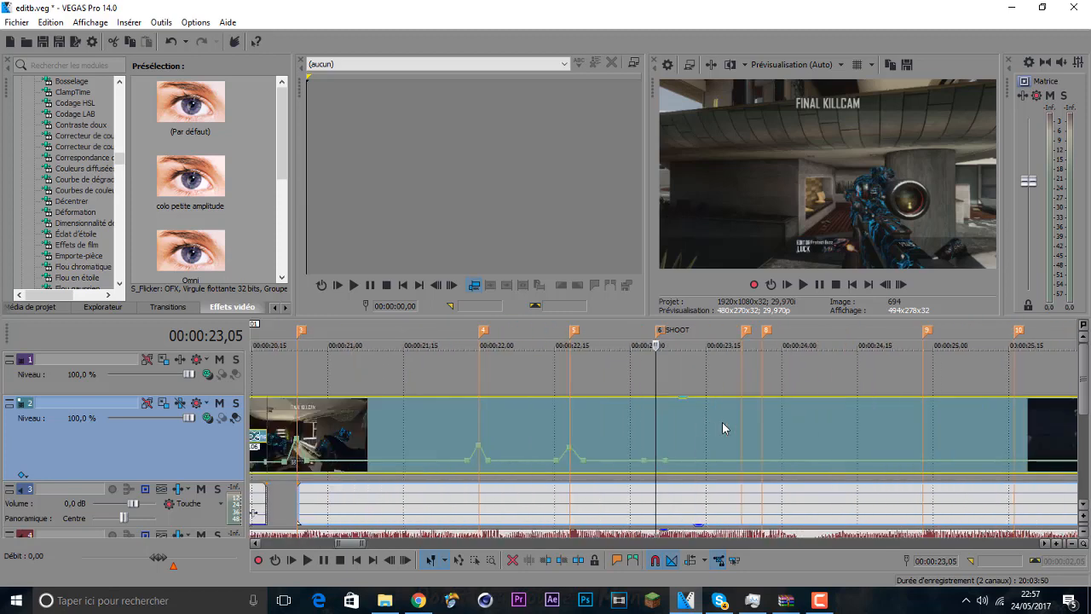
scroll(722, 428, "down", 4)
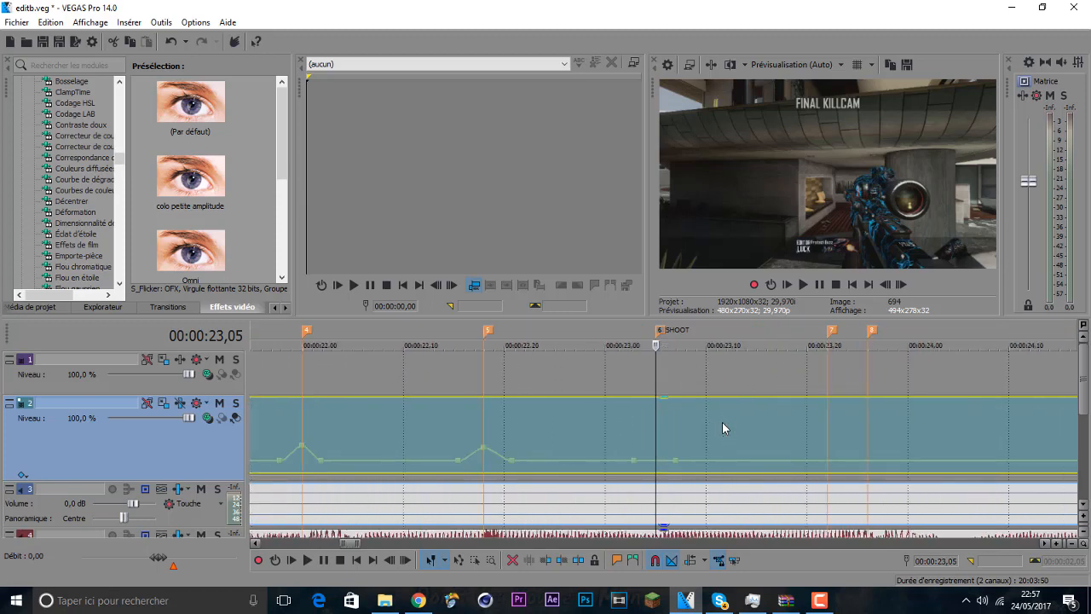
scroll(723, 423, "down", 6)
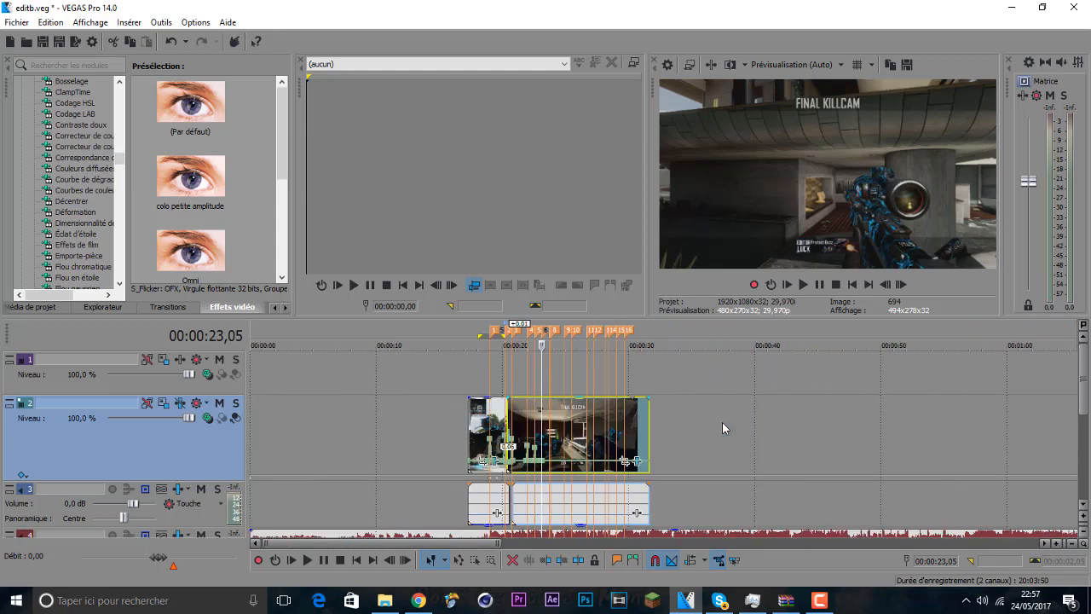
scroll(723, 422, "up", 8)
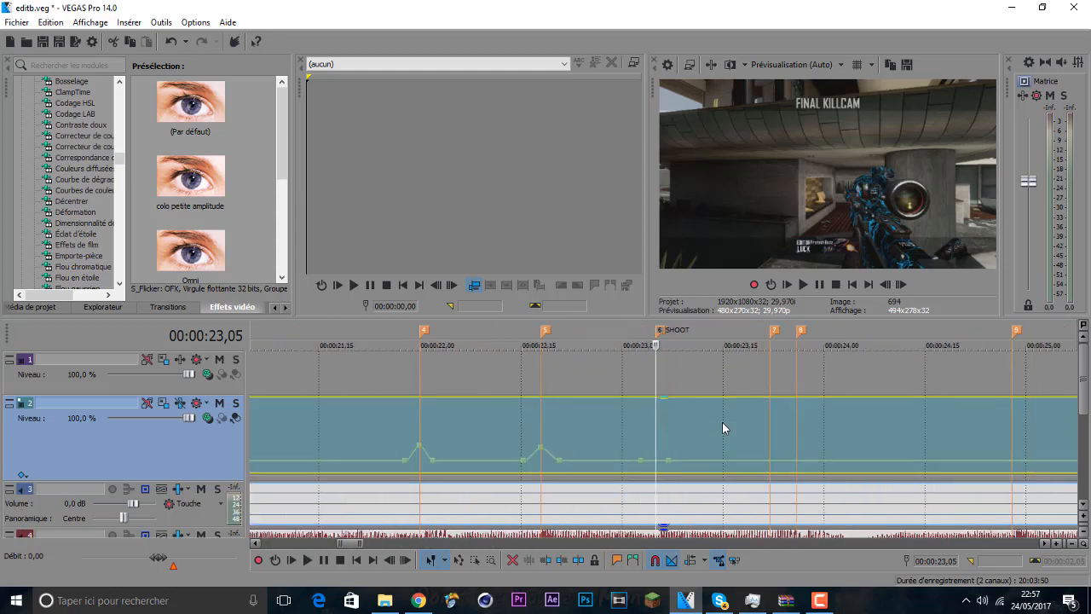
scroll(722, 422, "up", 2)
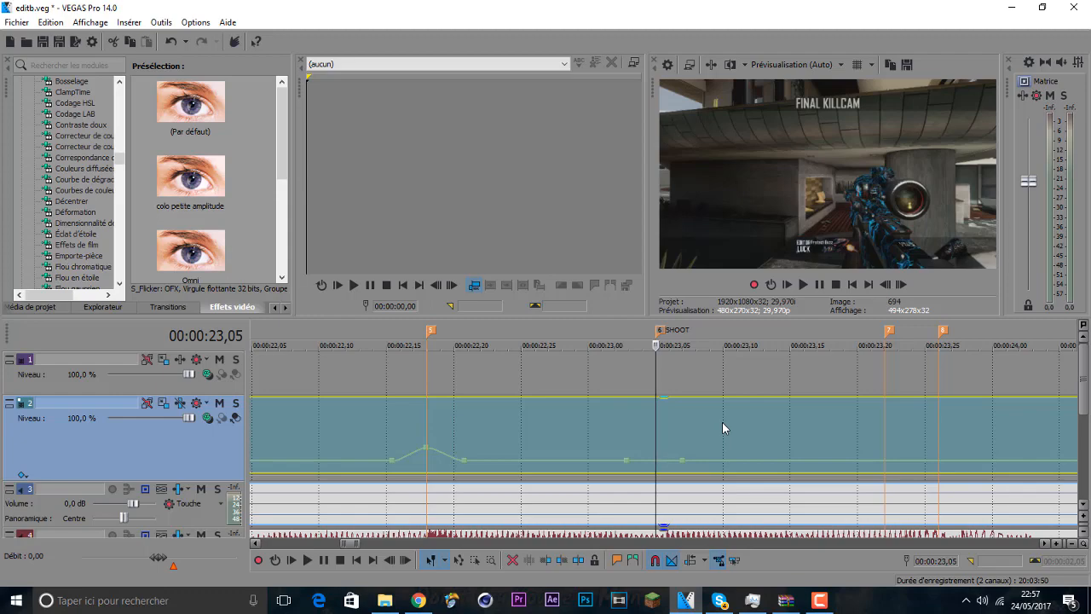
scroll(722, 428, "down", 3)
scroll(722, 428, "up", 5)
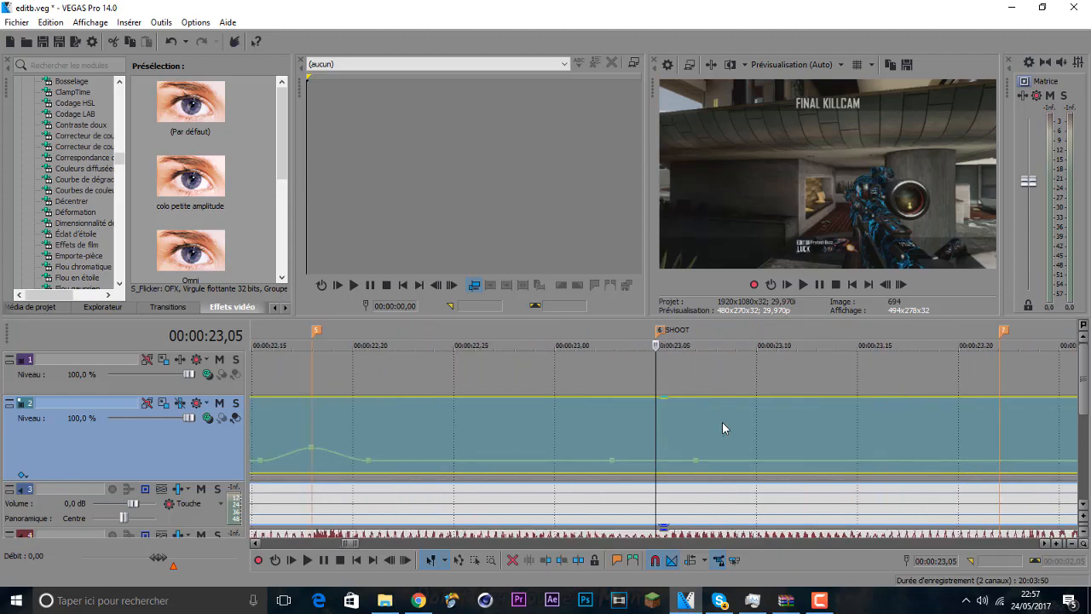